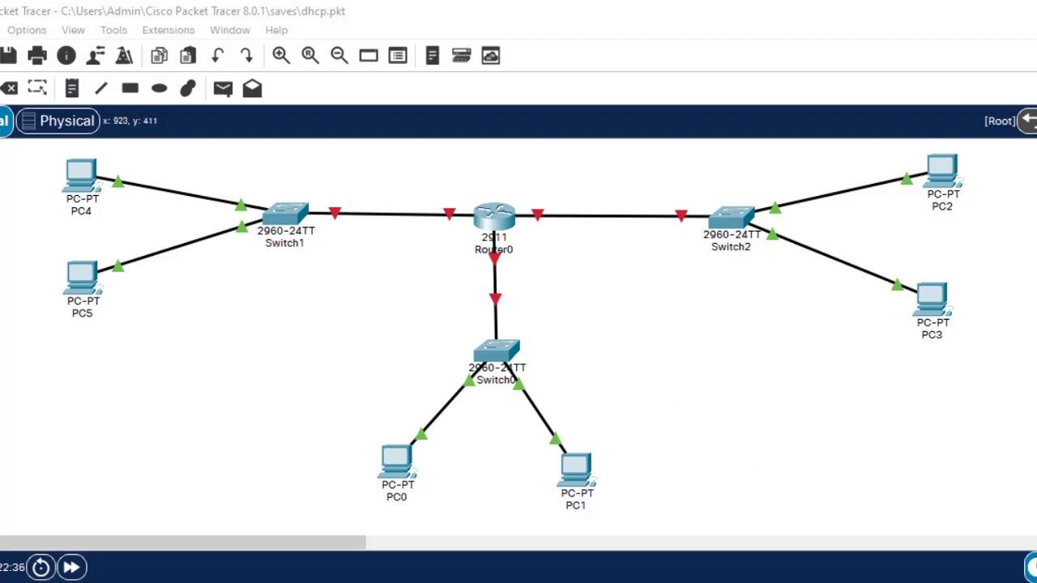
- Switch to Notepad and write the heading "Two ways" with the list items "1. manually" and "2. automatically"
key(alt+Tab)
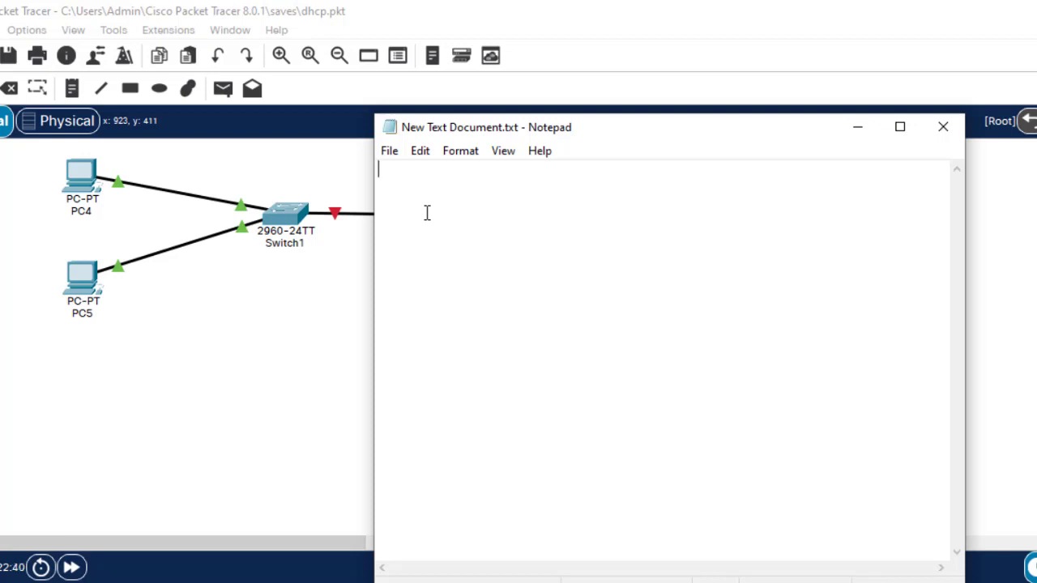
text(Two)
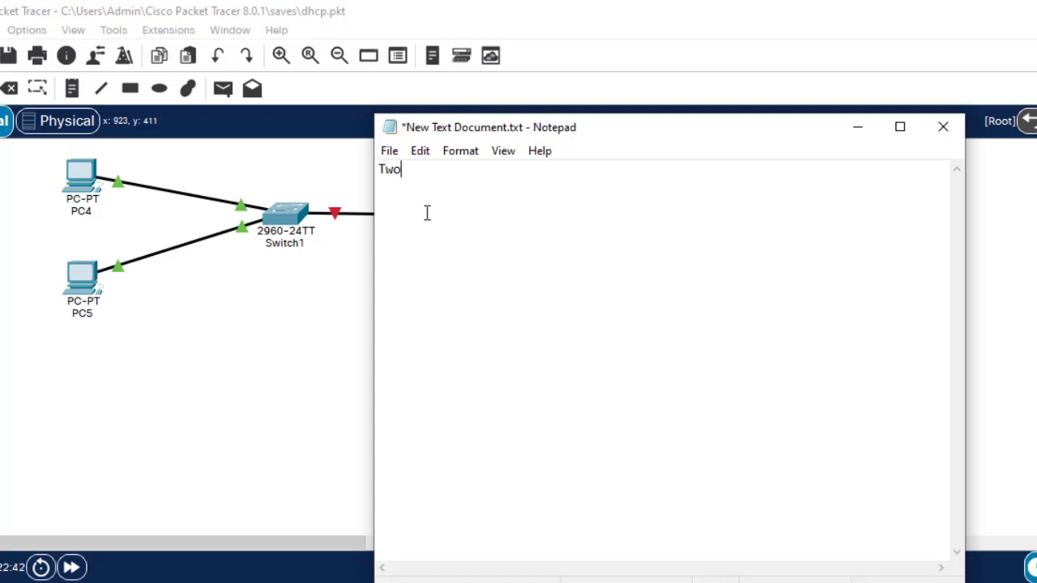
text( ways)
key(Return)
text(1. manually)
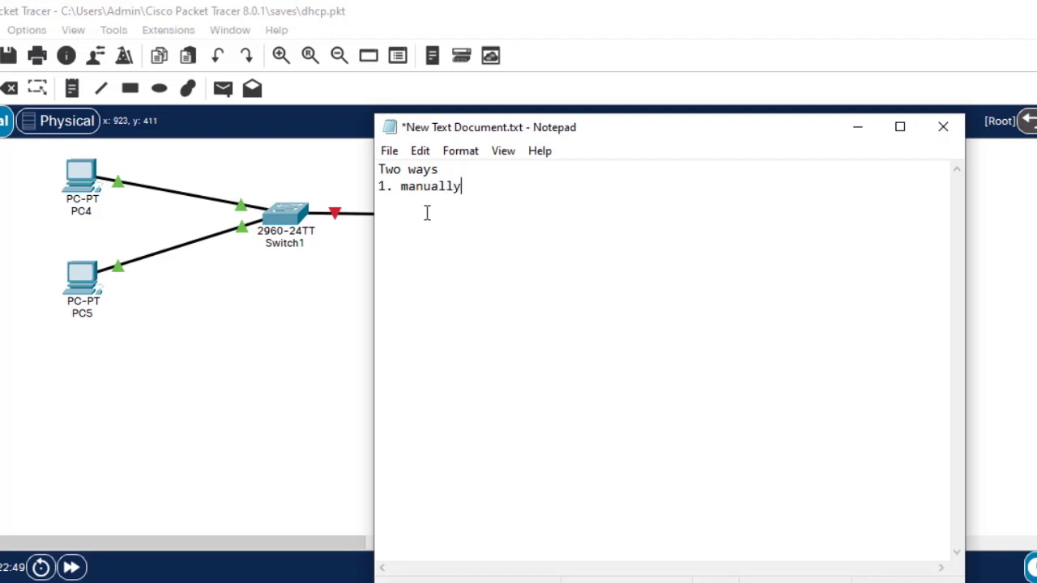
key(Return)
text(2. automatically)
drag(469, 186, 409, 186)
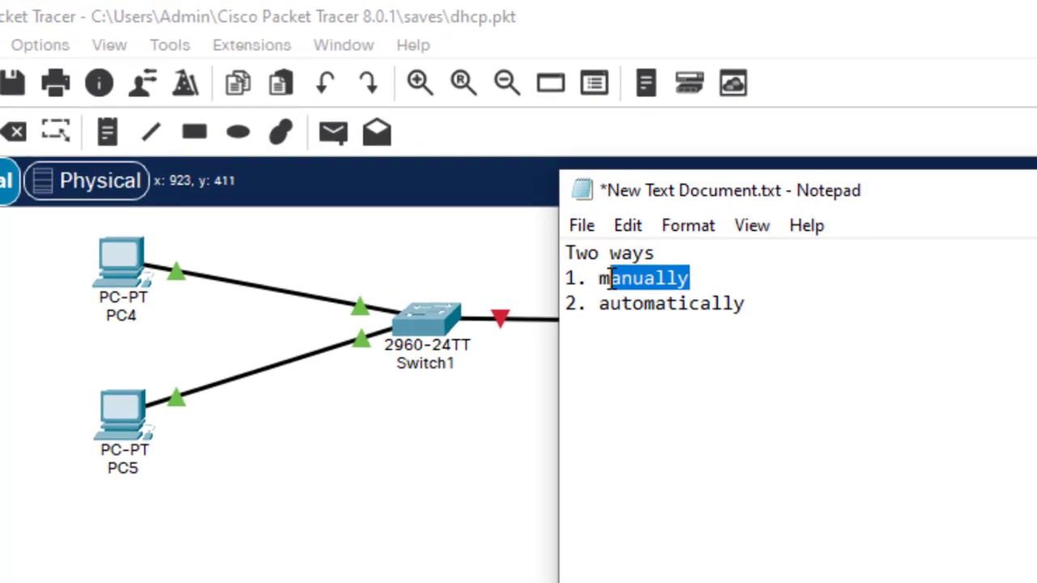
- Return to Packet Tracer and open PC5's IP Configuration to examine the static IPv4 address settings
click(316, 532)
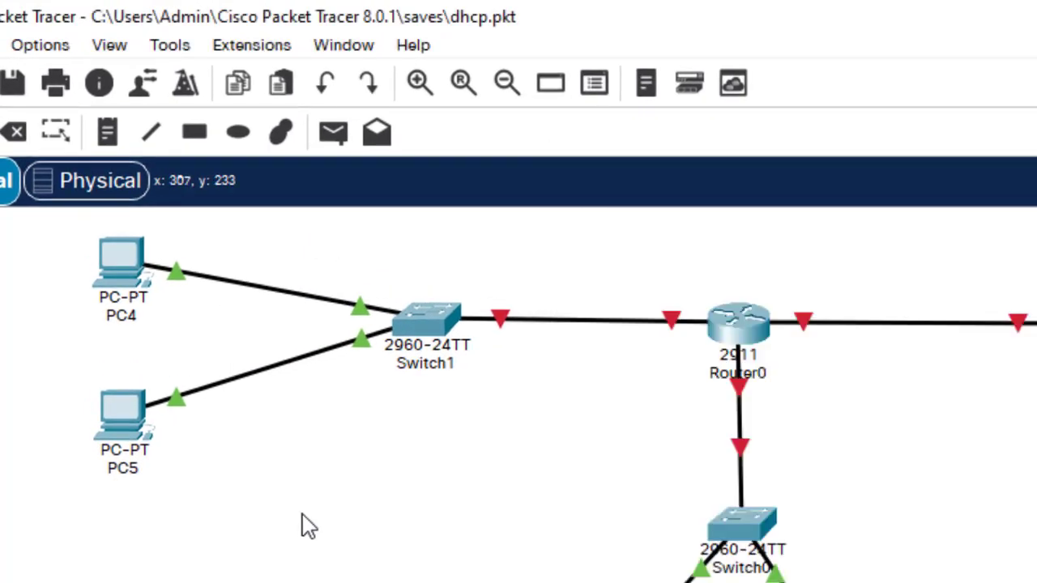
click(113, 412)
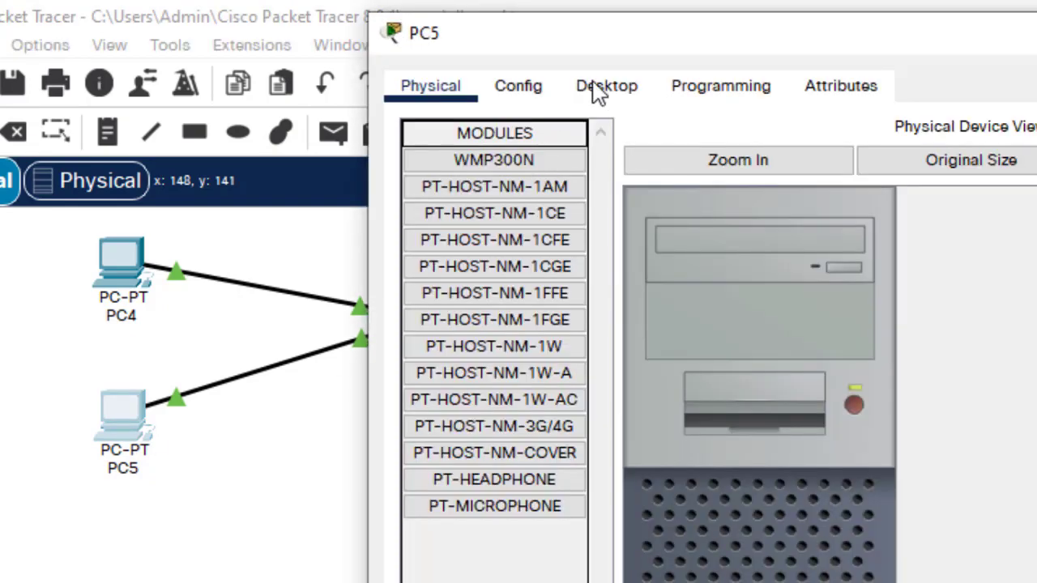
click(600, 87)
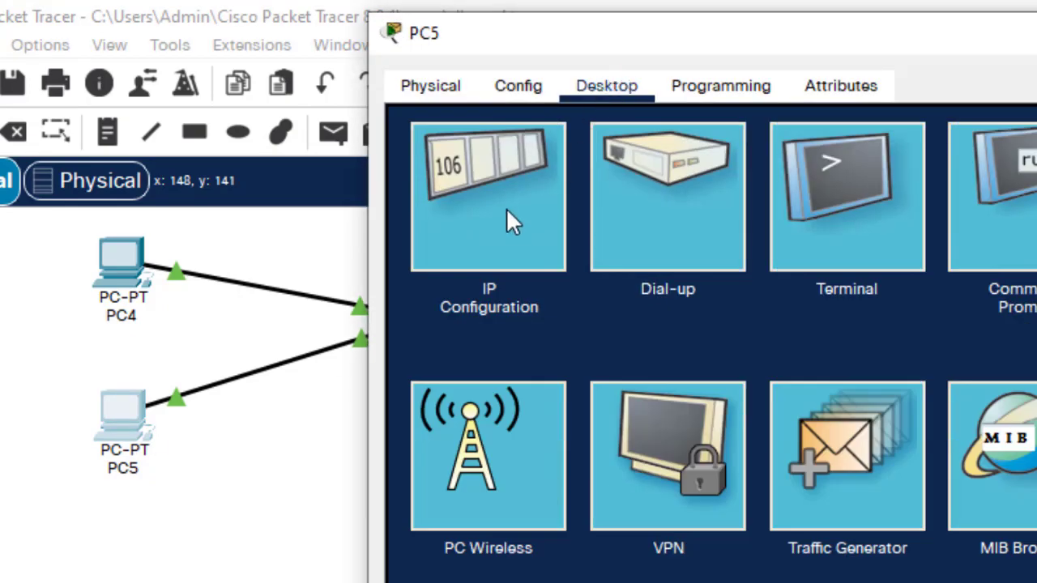
click(506, 212)
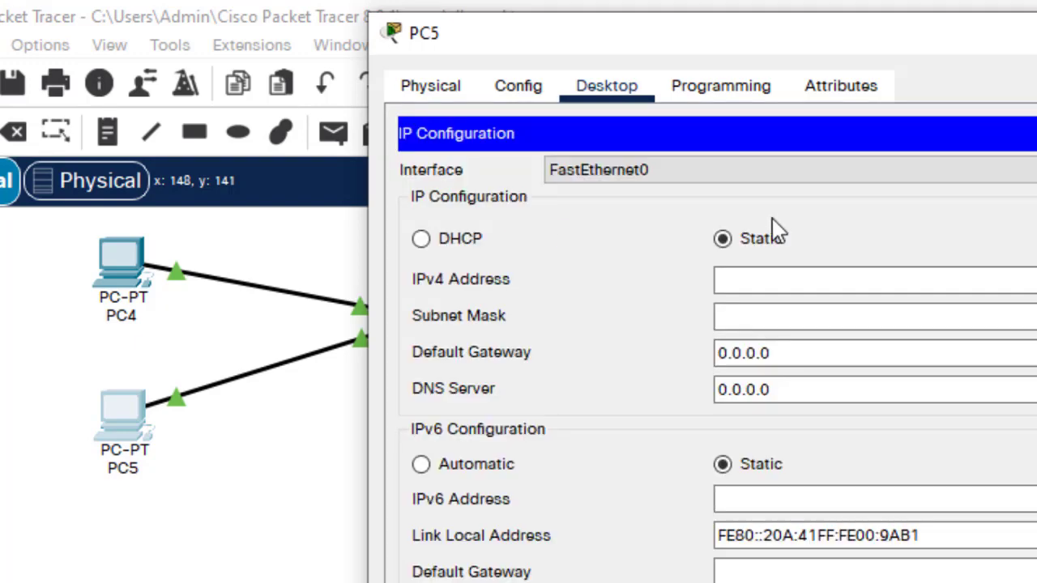
click(757, 281)
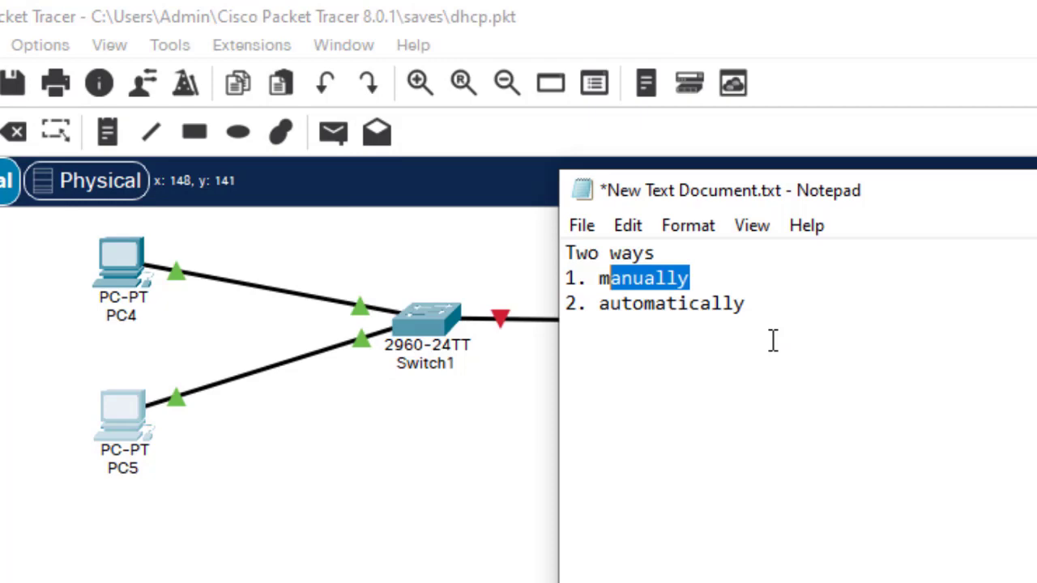
- Reopen PC5's IP Configuration from the topology and switch its IPv4 addressing to DHCP and back to Static
click(364, 491)
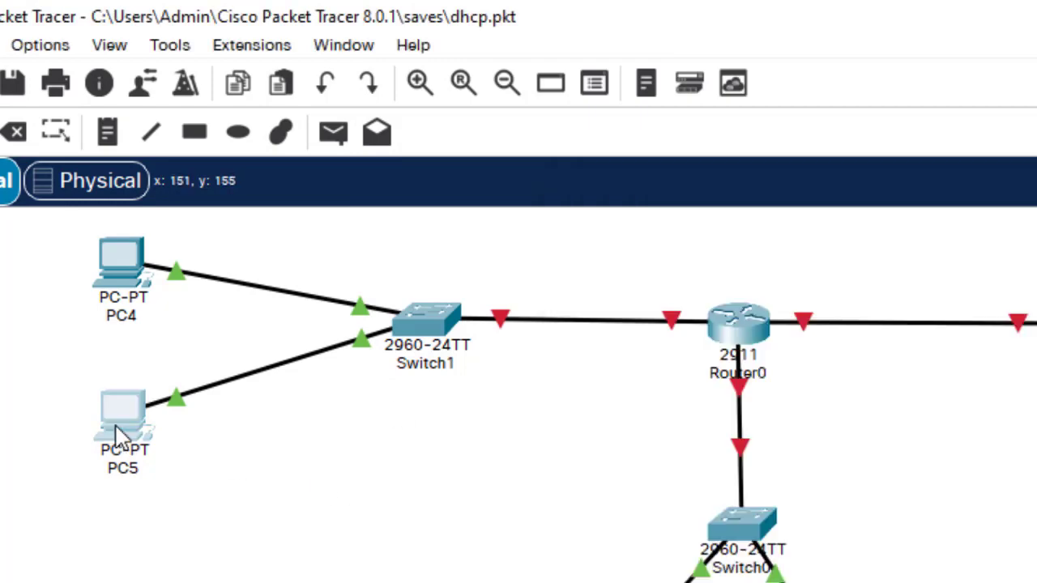
click(117, 435)
click(507, 224)
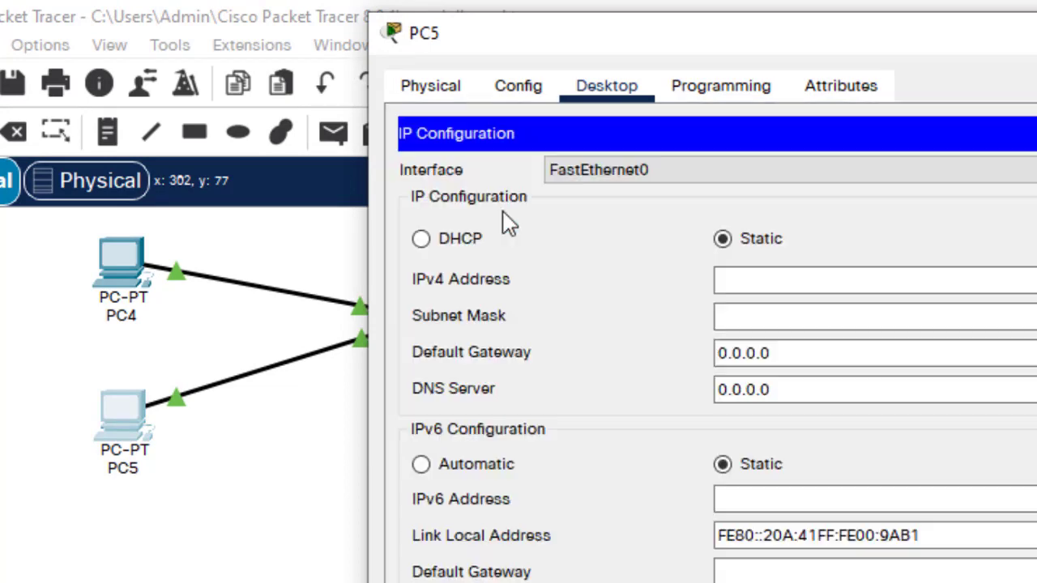
click(459, 256)
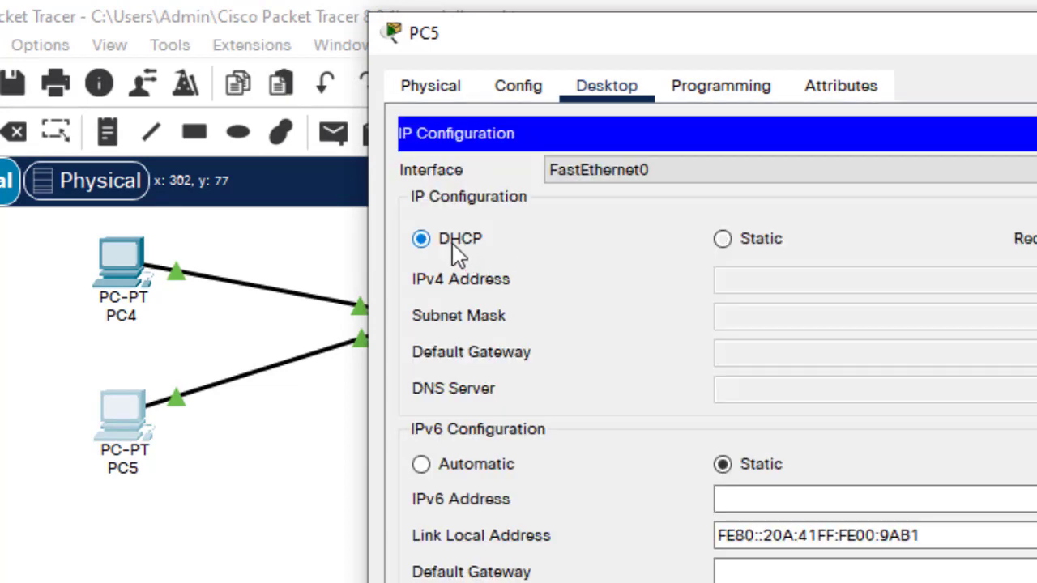
click(725, 244)
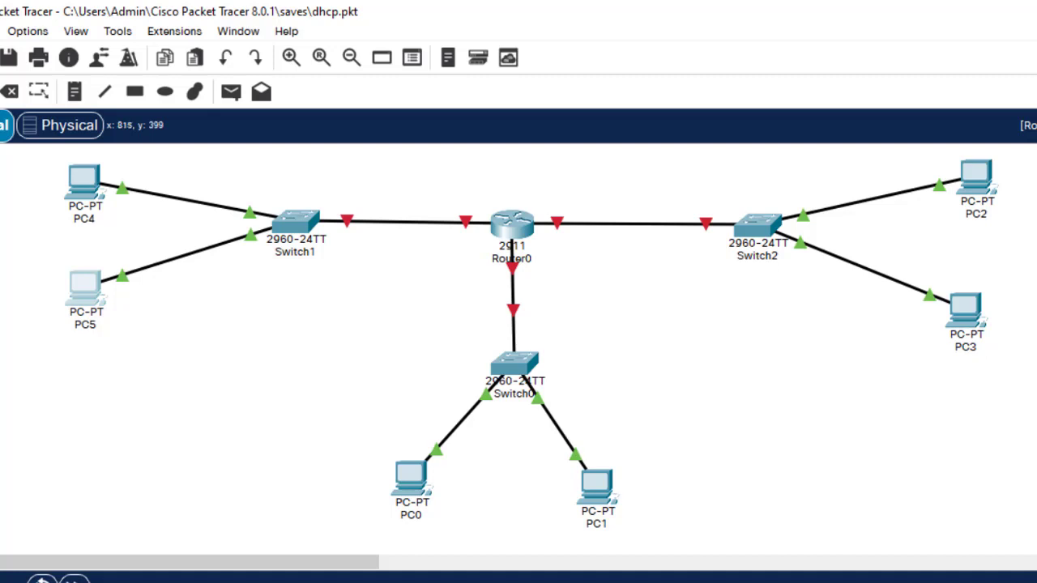
- Switch to Notepad and add the line "DHCP- Dynamic Host Configuration Protocol" below the list, separated by a blank line
key(alt+Tab)
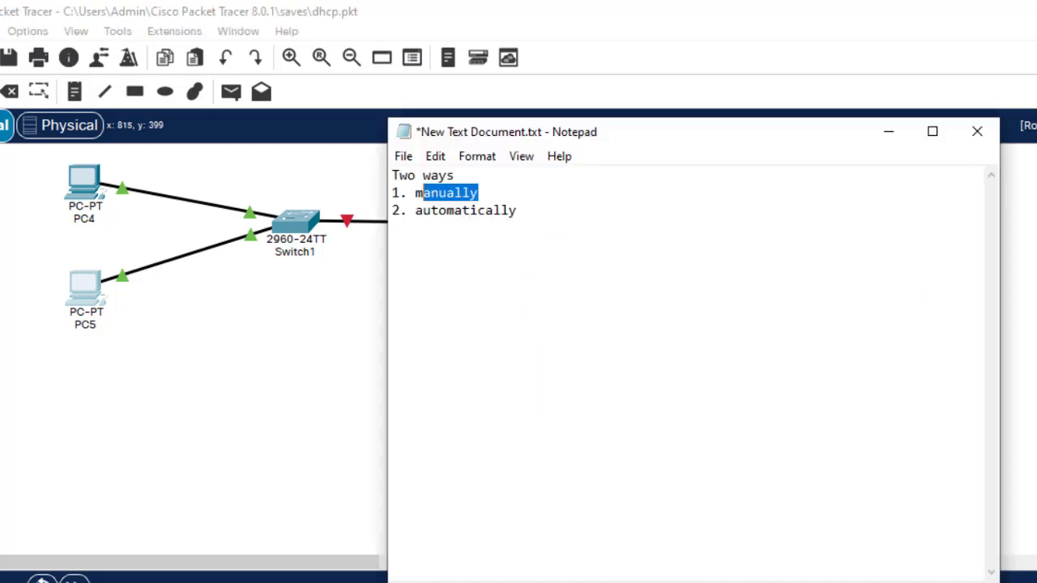
click(541, 214)
key(Return)
key(Return)
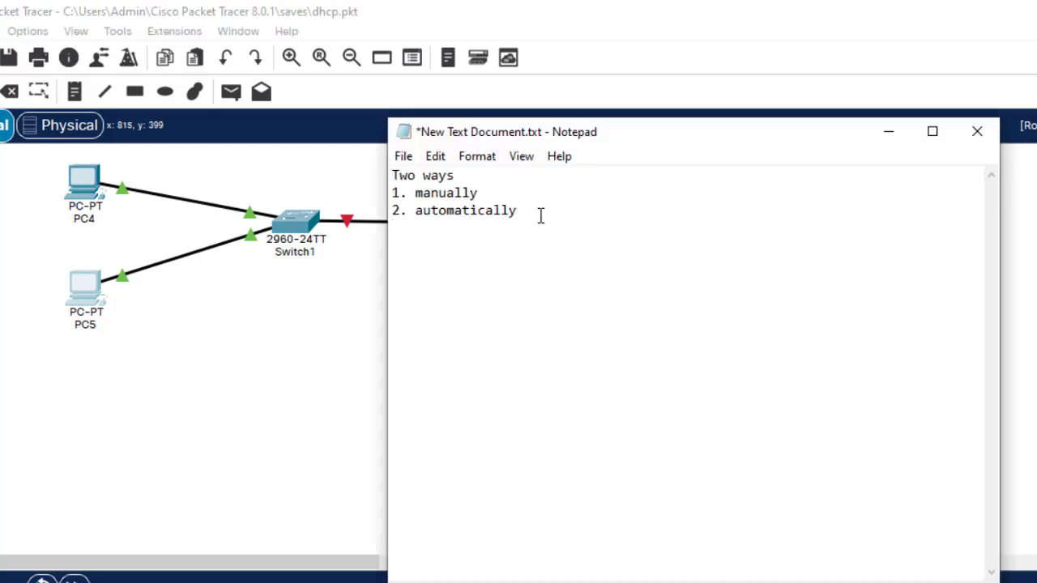
text(DHCP- Dynamic )
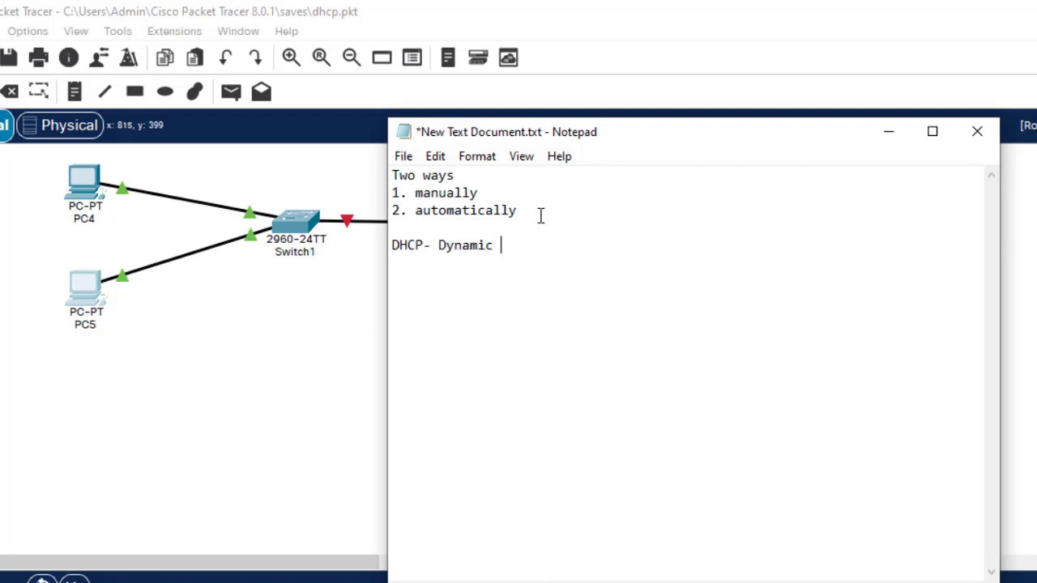
text(Host Configur)
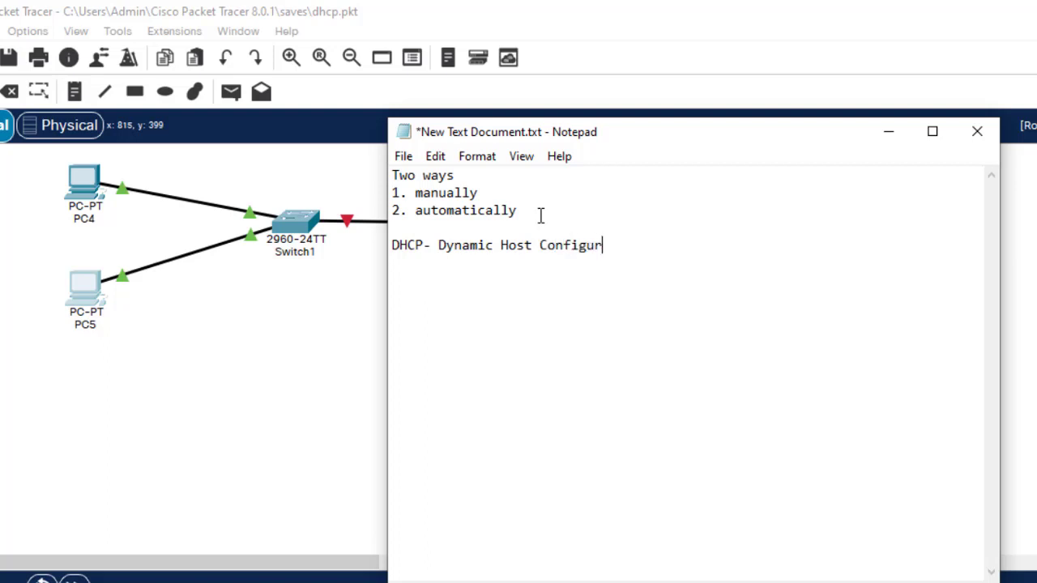
text(ation Protocol)
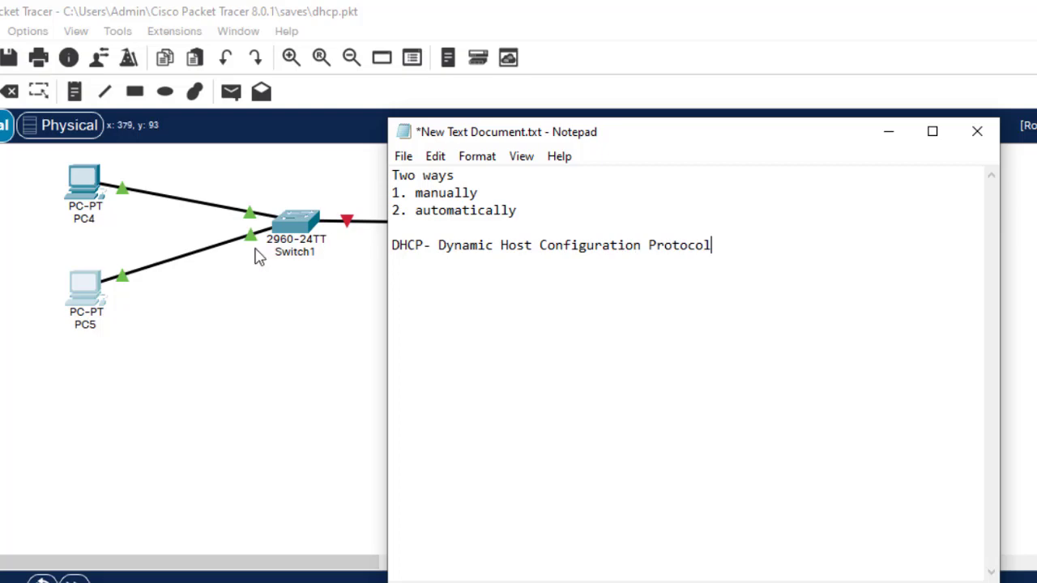
- In Packet Tracer, try the DHCP option in PC5's IP Configuration, restore Static, and close the PC5 window
click(289, 354)
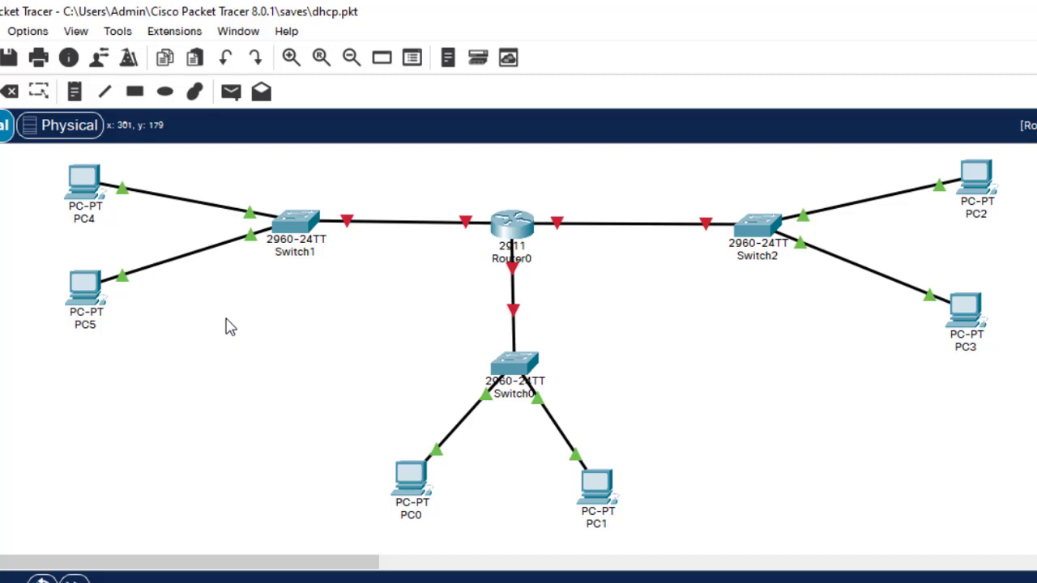
click(87, 296)
click(339, 138)
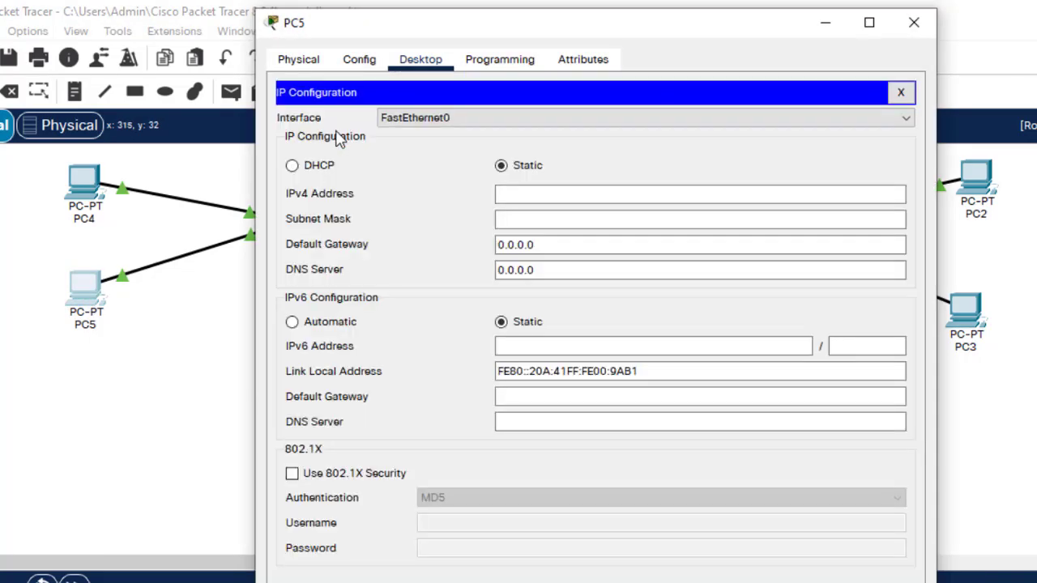
click(313, 171)
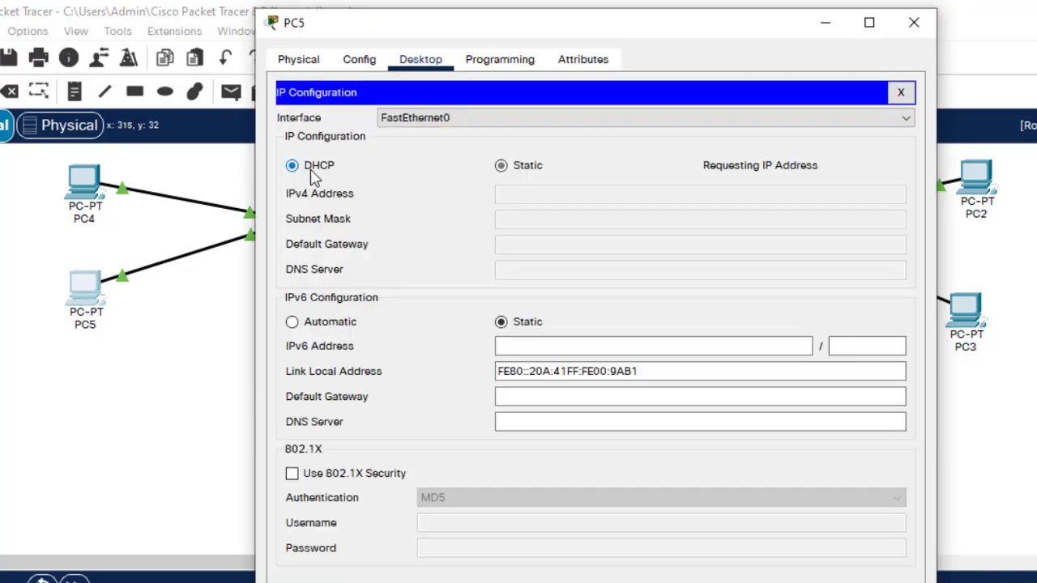
click(510, 166)
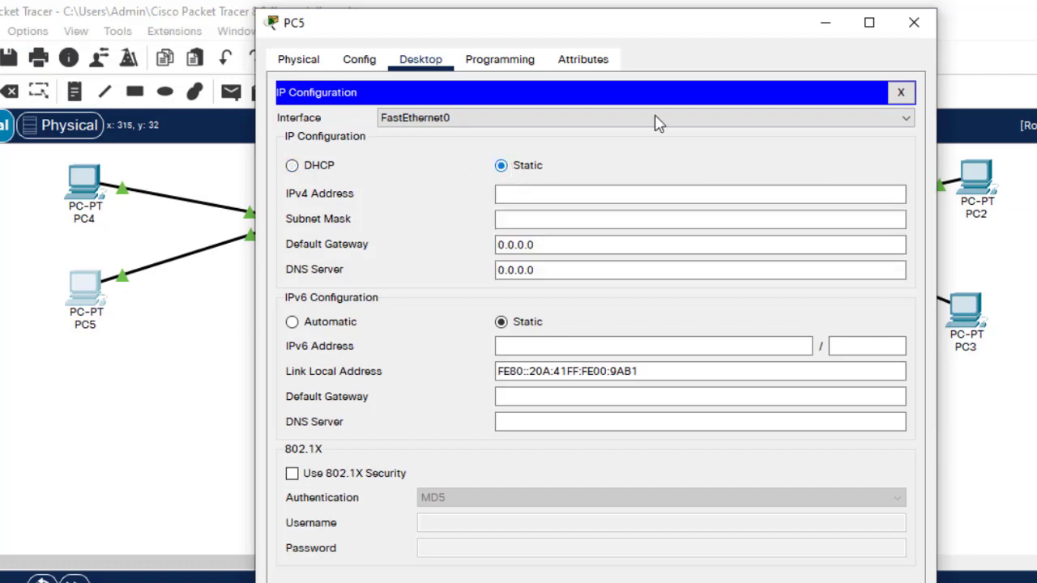
click(914, 22)
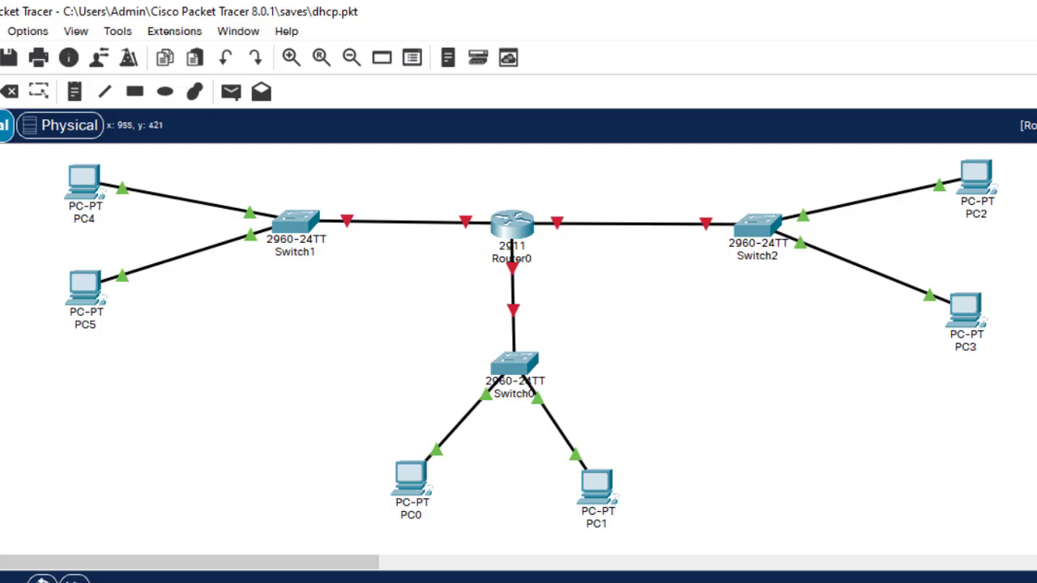
- Switch to Notepad and add the heading "DHCP process/ Messages" below the DHCP definition
click(648, 582)
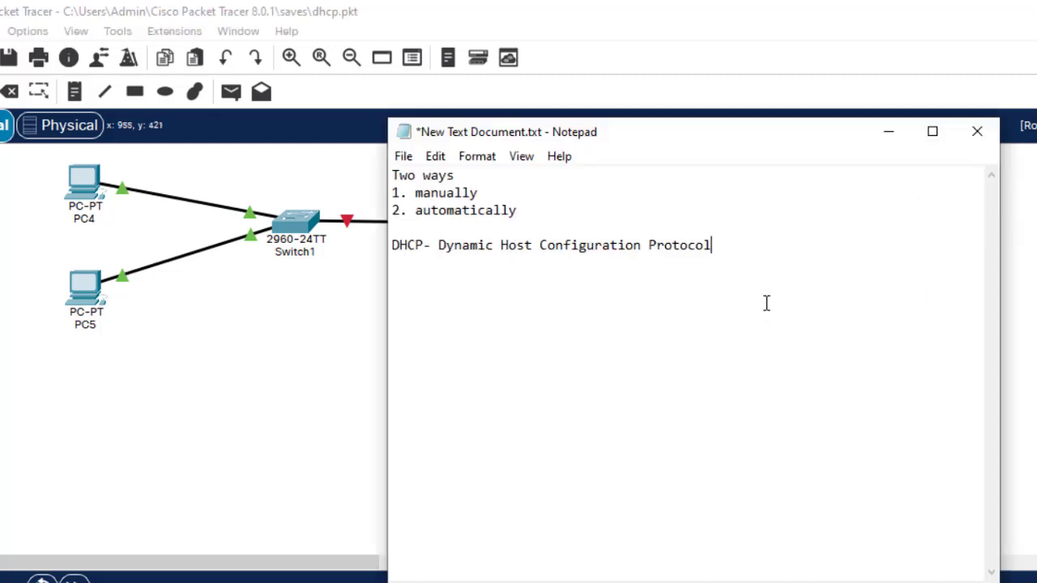
text(process)
key(Home)
text(DHCP process)
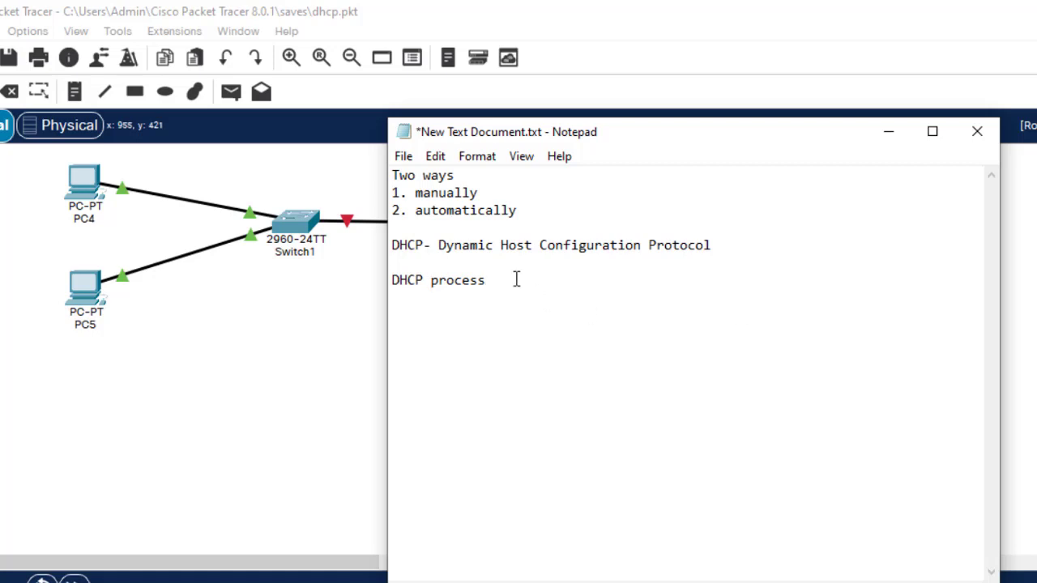
text(/ Messages)
- Add the first item under the DHCP messages heading: "1. DHCP client broadcasts a dhcp discover msg"
text(HCP)
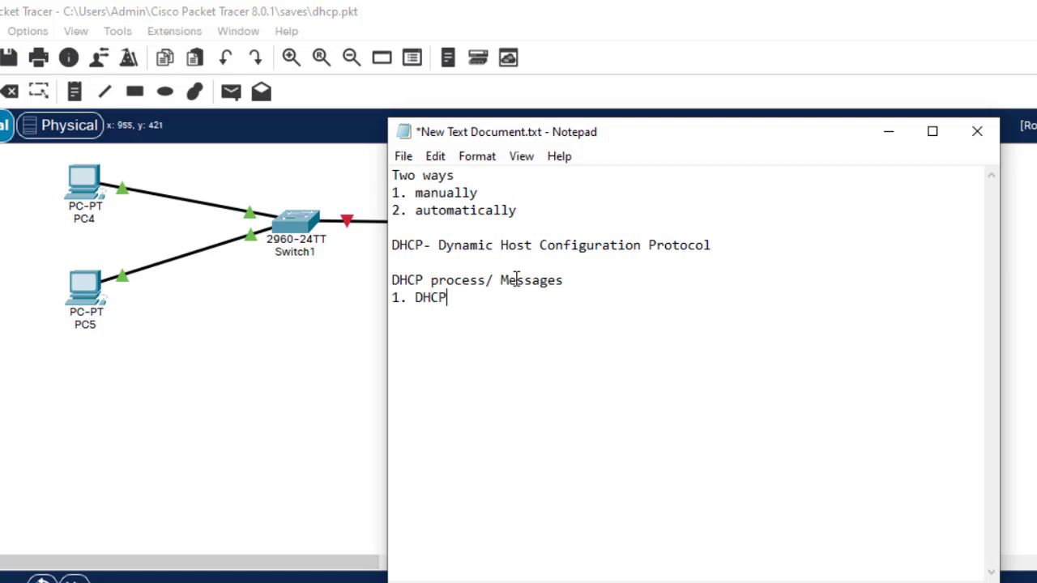
text( client broadcasts a)
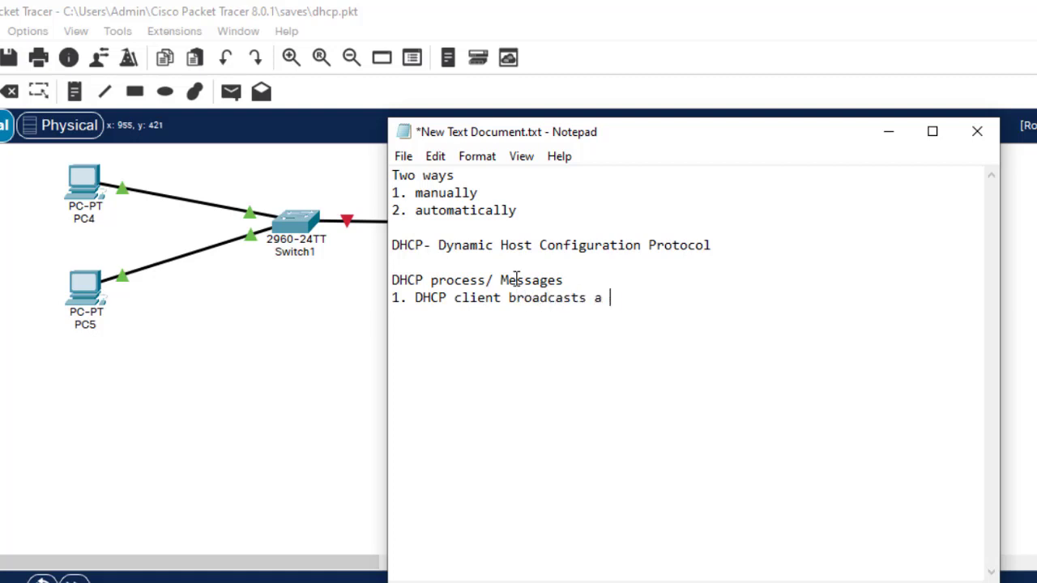
text( dhcp disco)
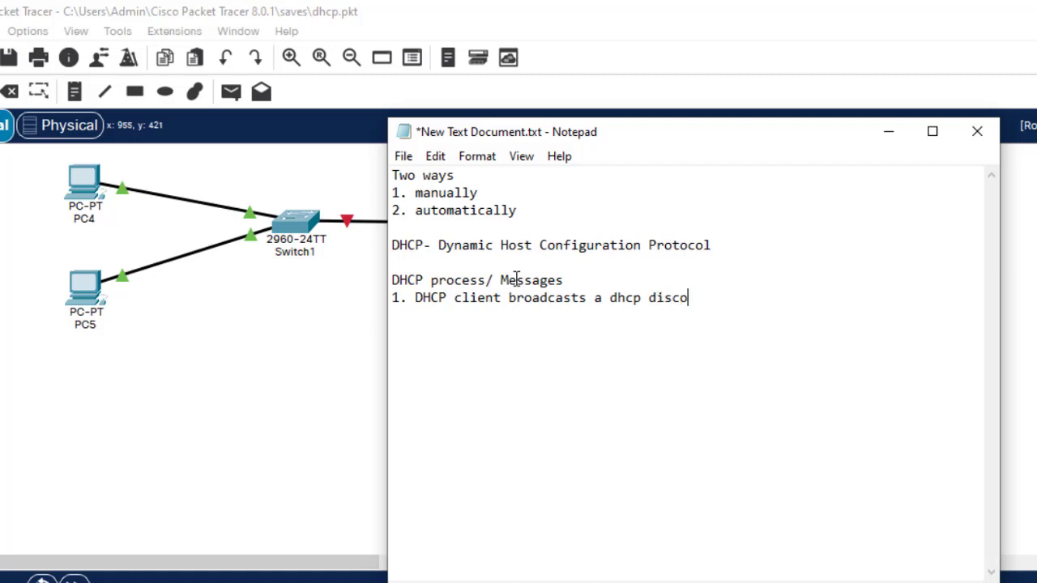
text(ver msg)
- Uncover the Packet Tracer topology briefly, and add "2. dhcp server replies with dhcp offer msg" to the Notepad list
drag(789, 139, 657, 525)
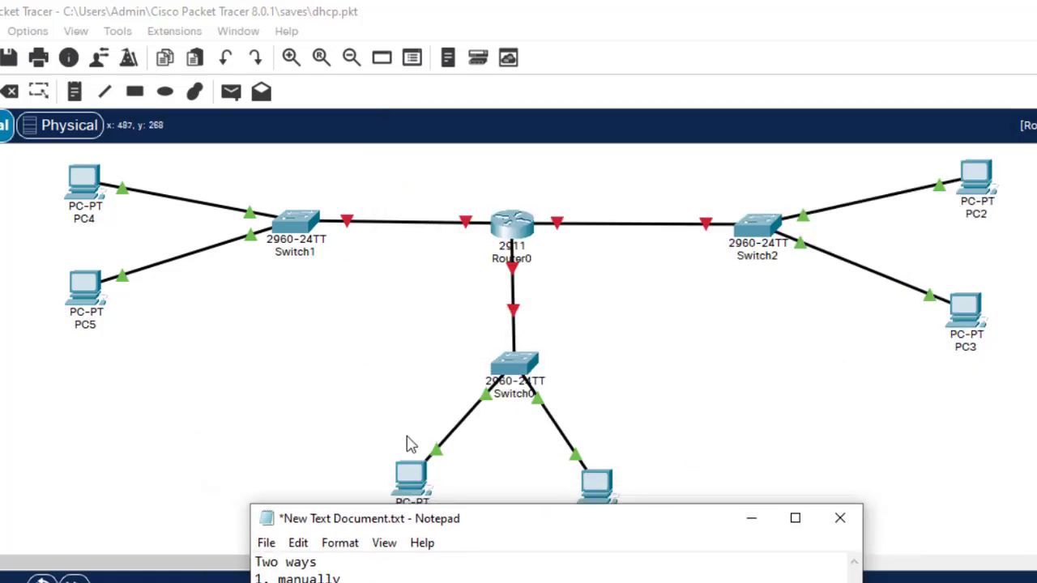
click(730, 418)
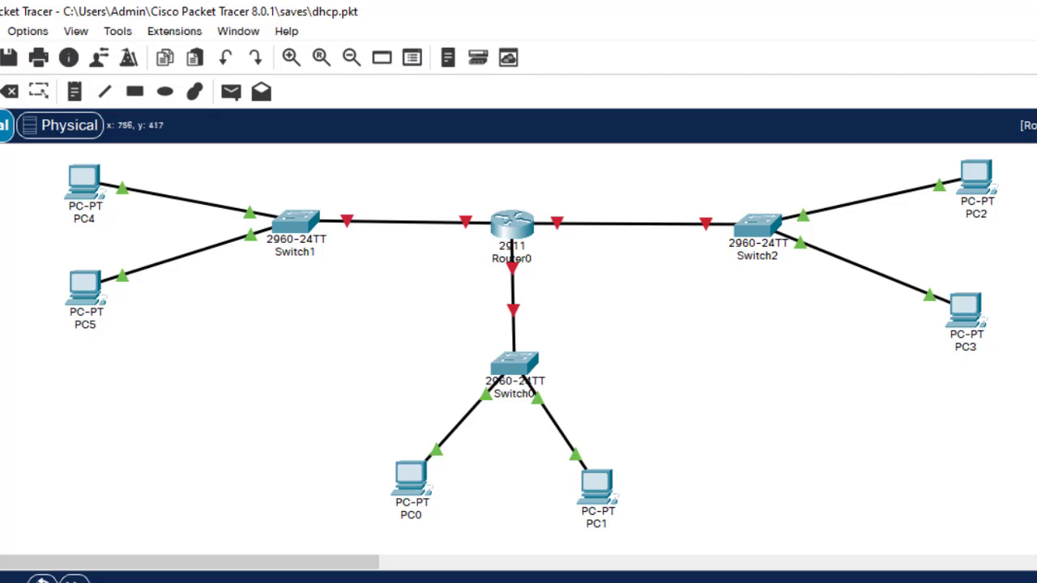
key(alt+Tab)
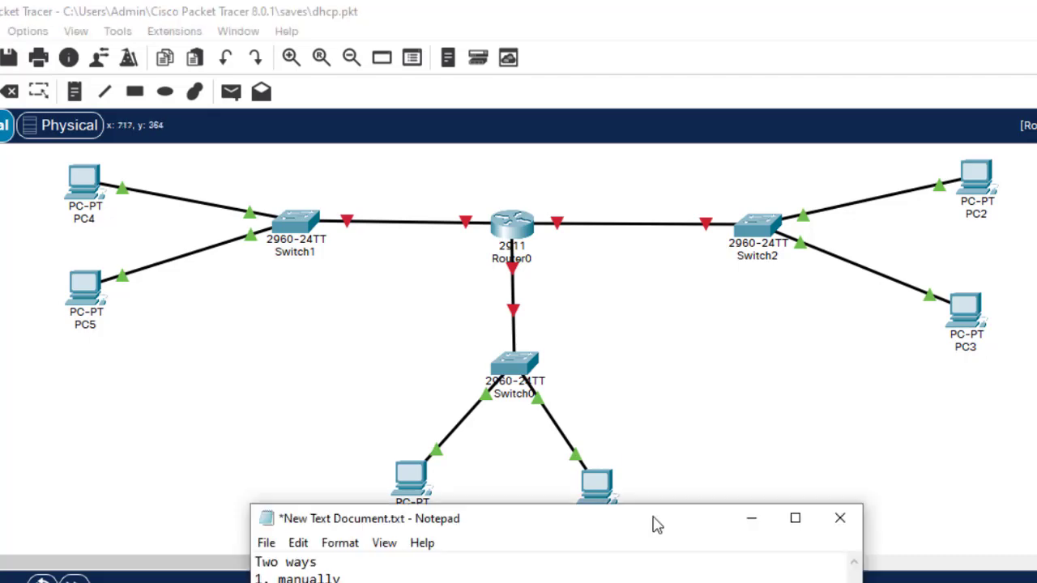
drag(682, 522, 665, 181)
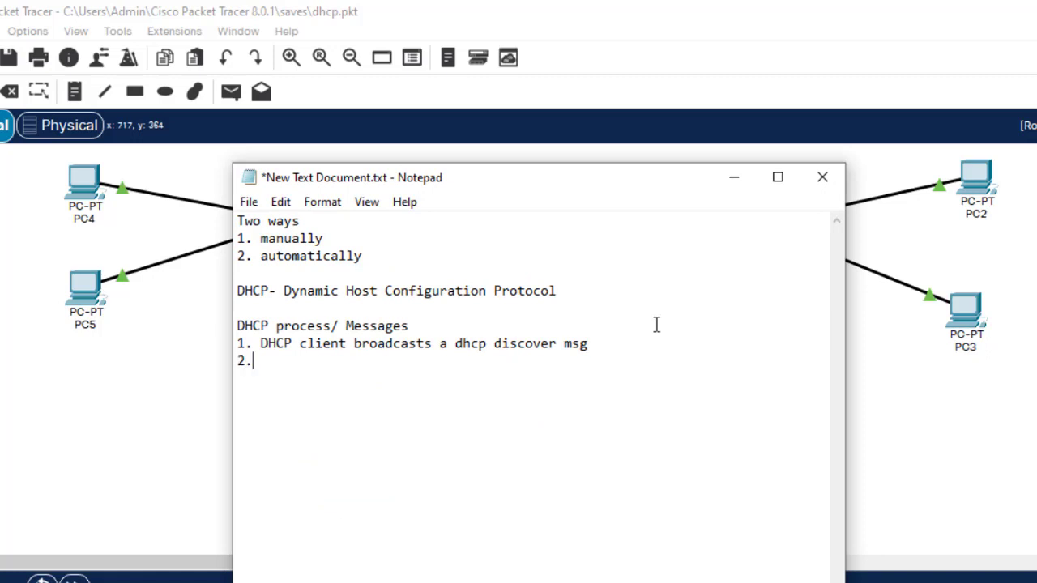
text(dhcp server rep)
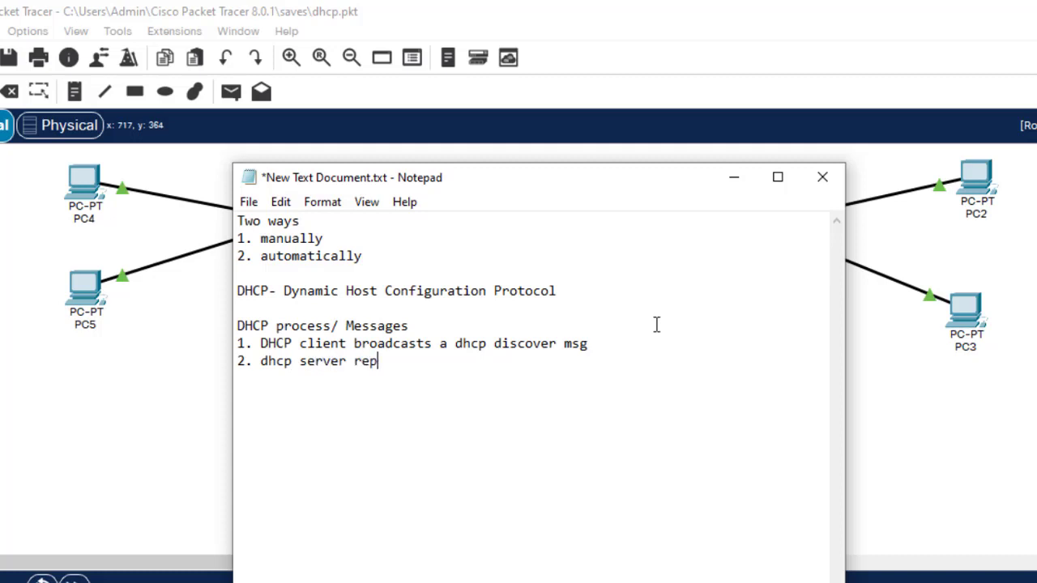
text(lies with dhc)
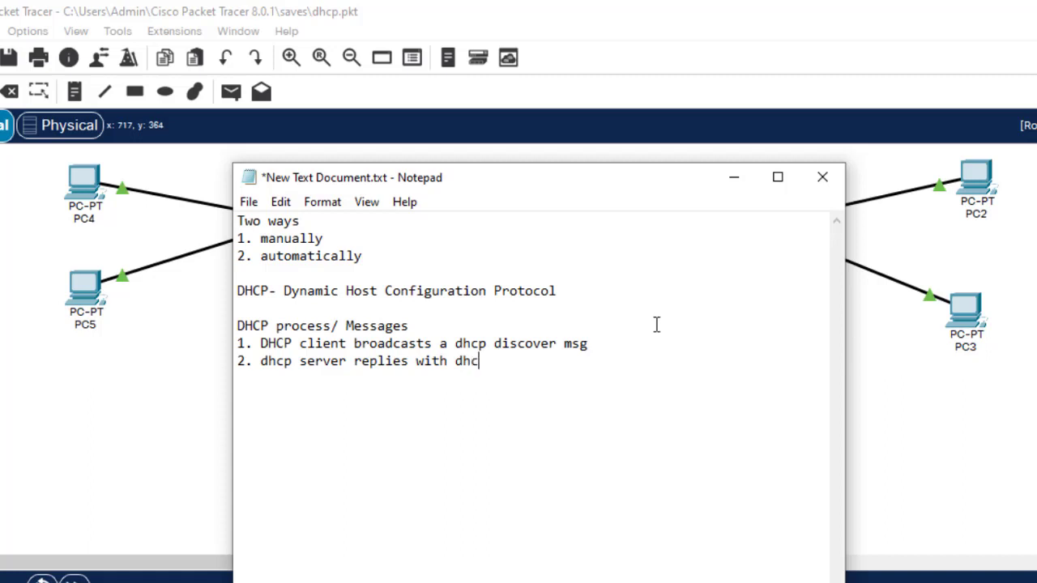
text(p offer msg)
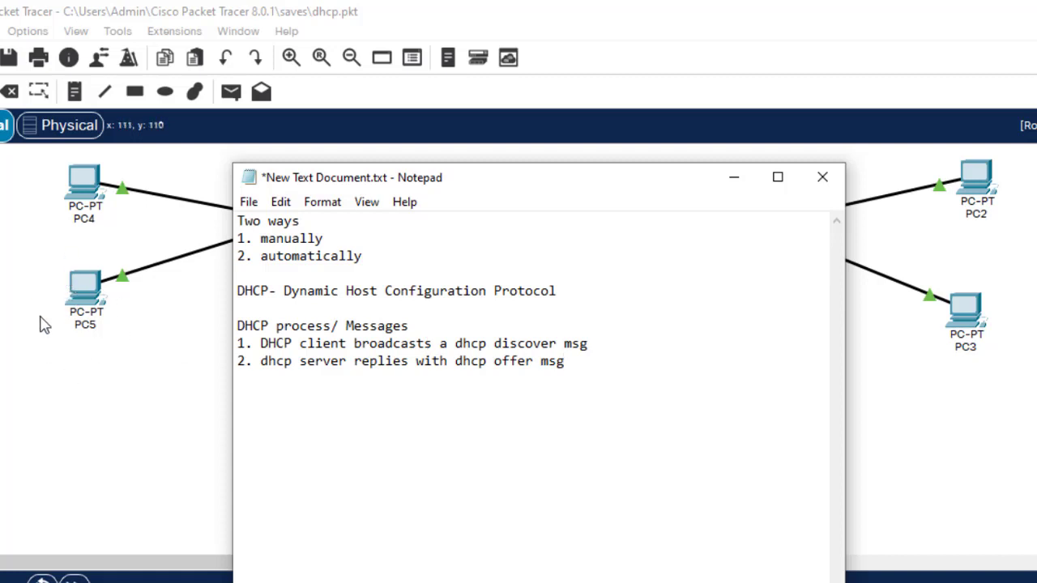
- Uncover the Packet Tracer topology briefly, and add "3. dhcp client sends dhcp requets mesg" to the Notepad list
click(126, 385)
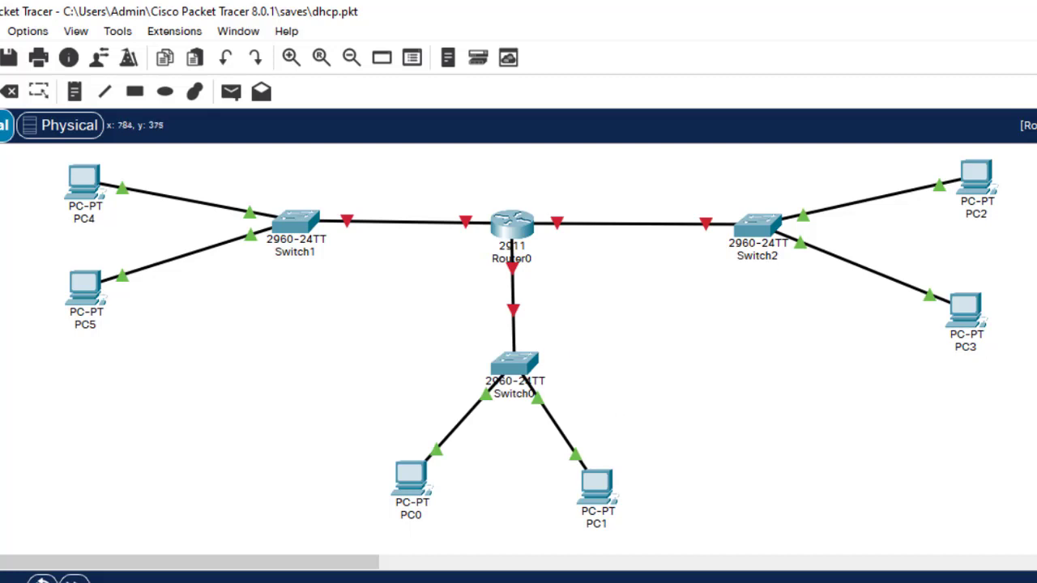
key(alt+Tab)
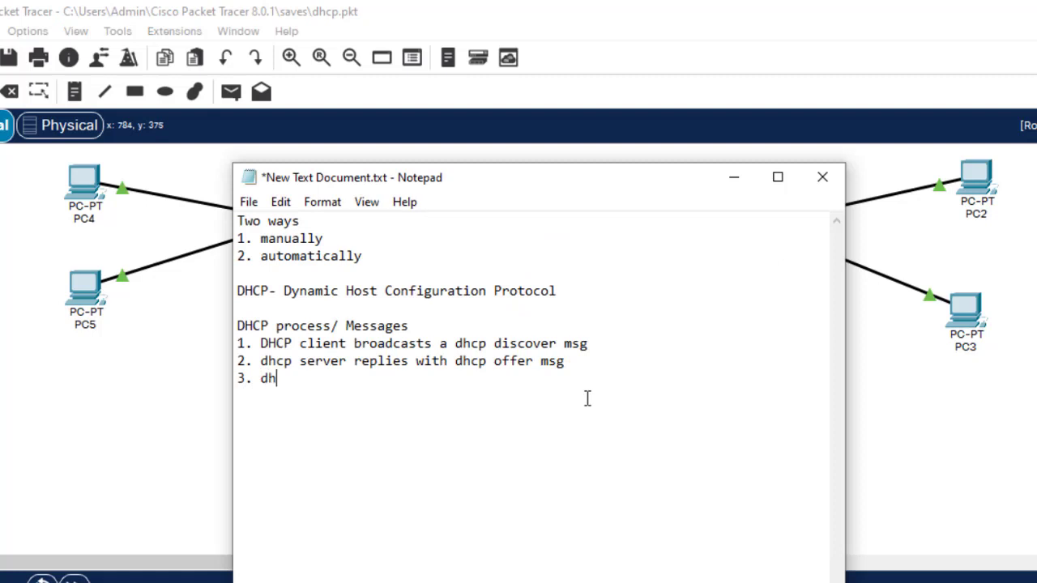
text(client sends)
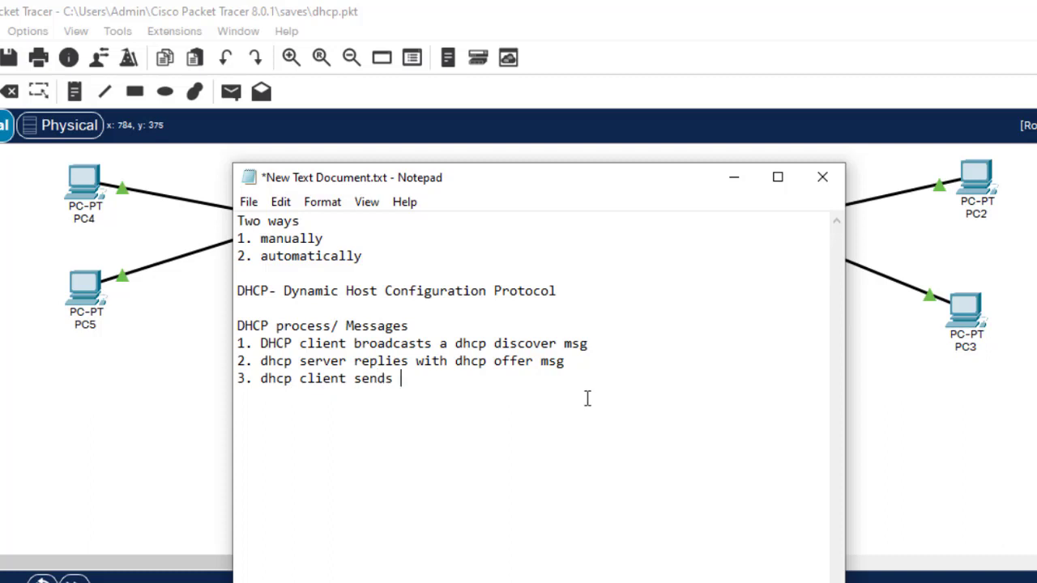
text( dhcp requets )
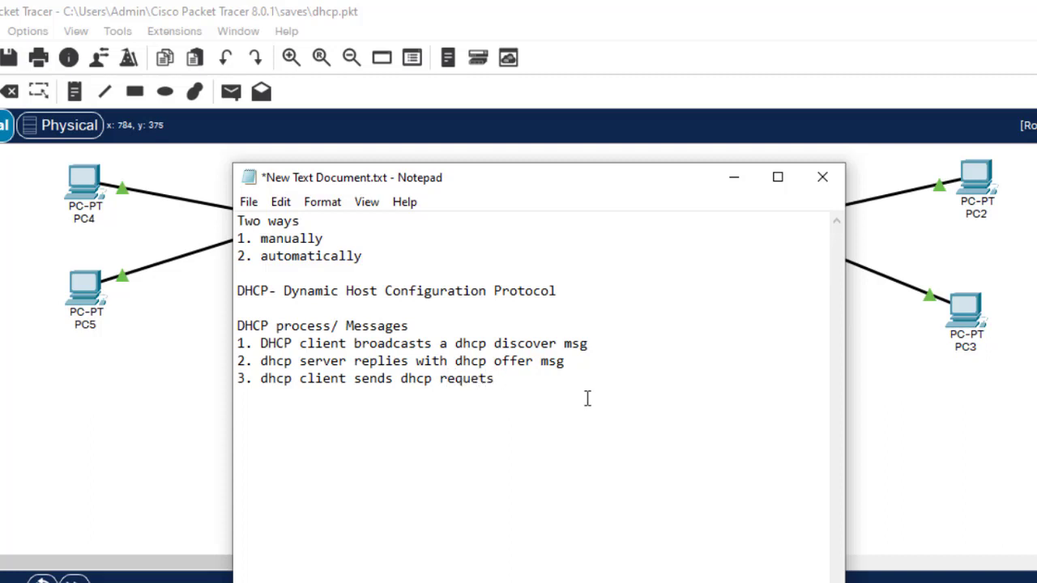
text(mesg)
- Add "4. dhcp server replies with dhcp ack msg" to the Notepad list, and return to the Packet Tracer topology
click(730, 176)
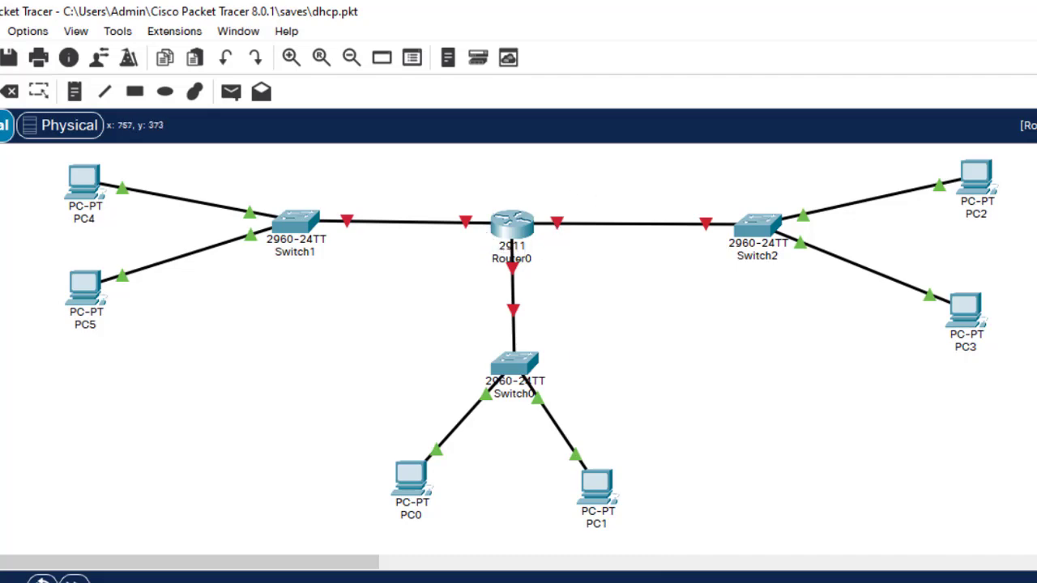
click(729, 581)
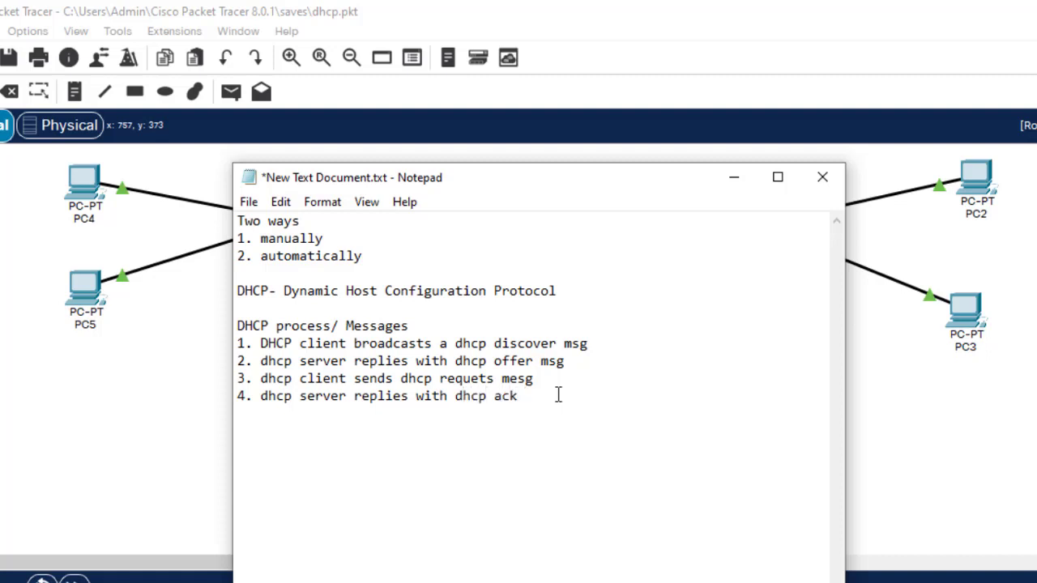
click(733, 180)
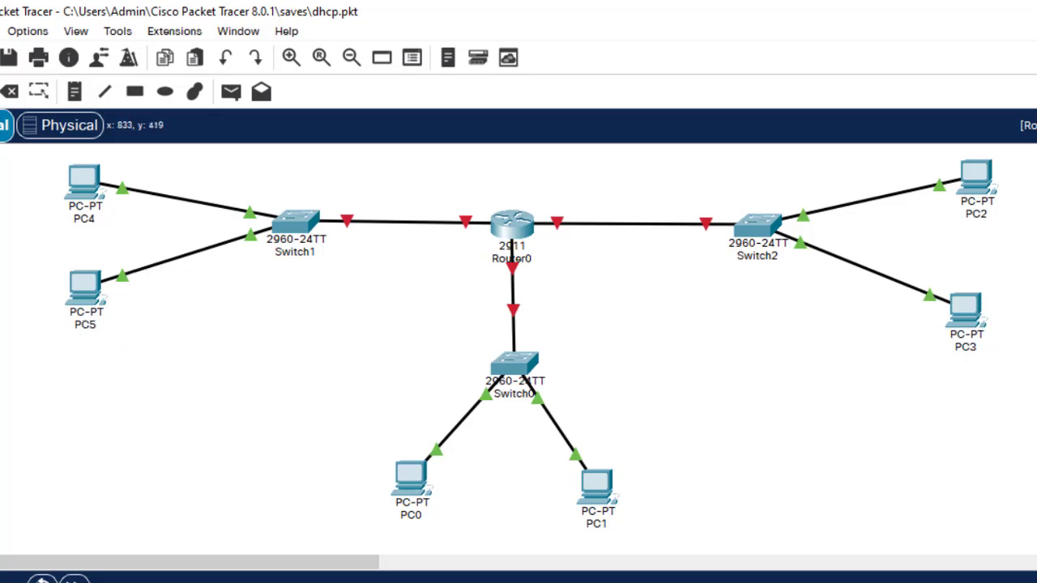
key(alt+Tab)
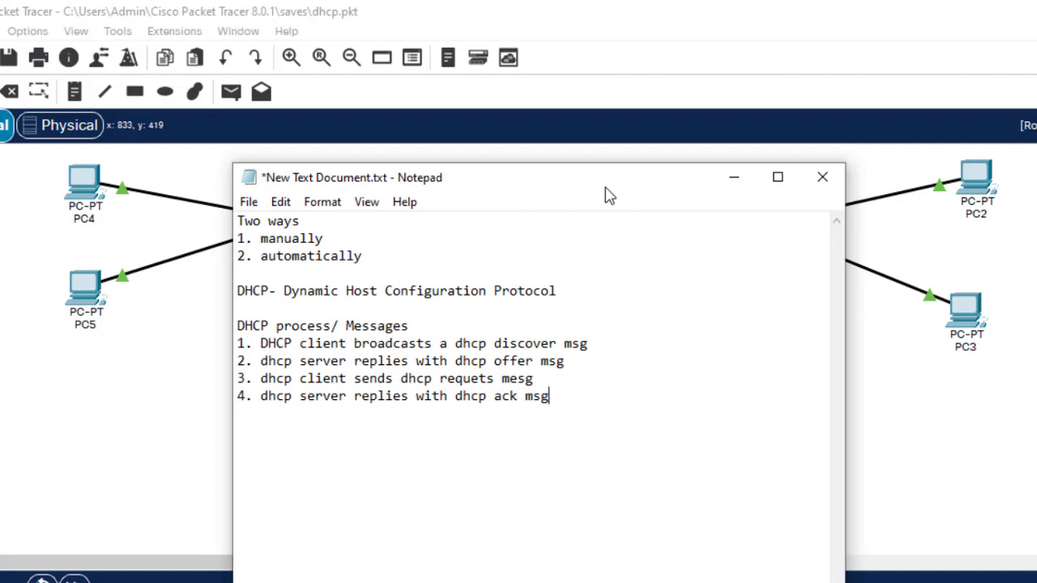
drag(607, 194, 833, 126)
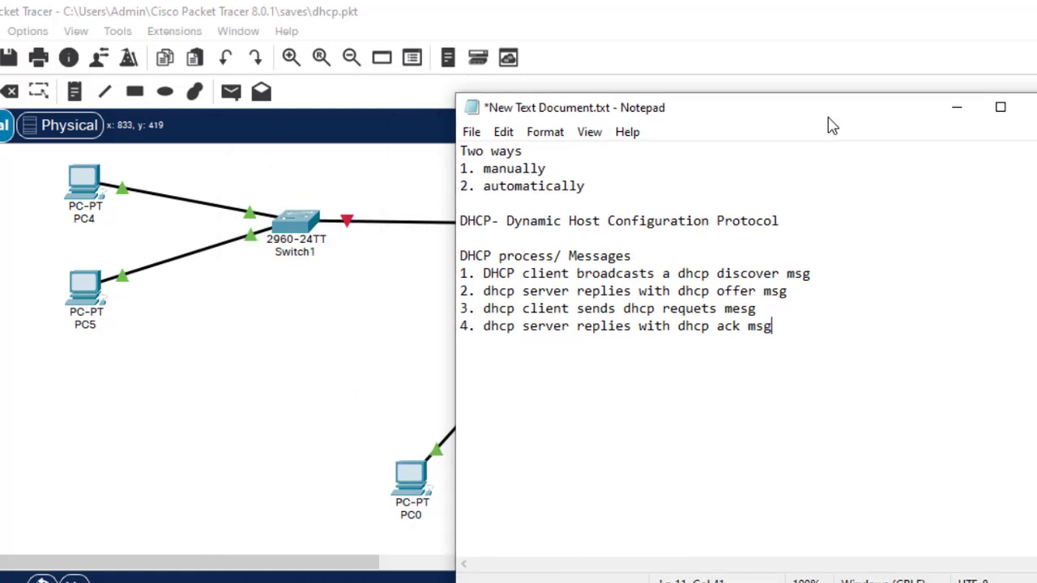
click(944, 118)
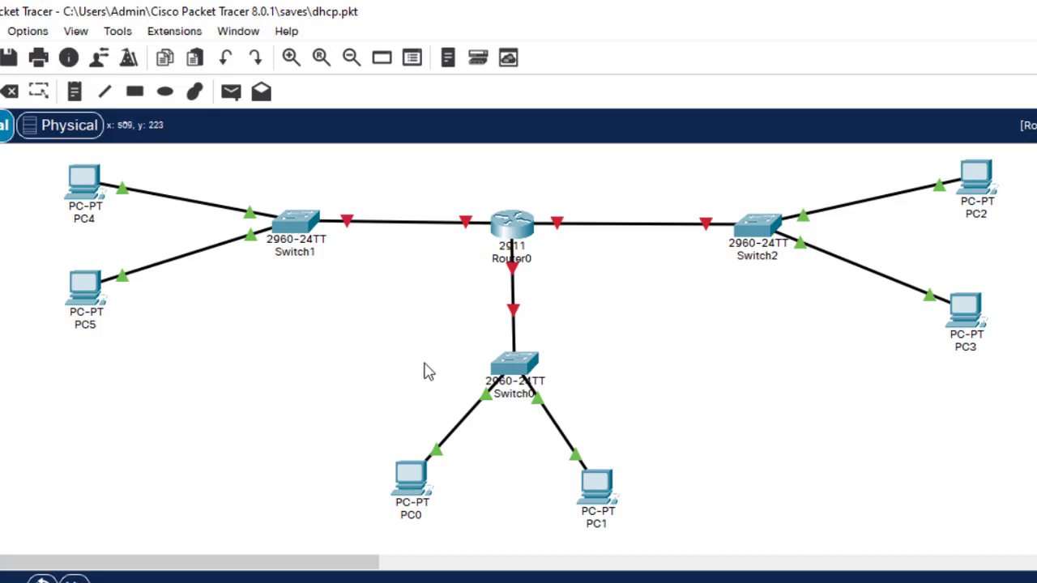
- Draw a rectangle with a cyan fill and black outline behind Switch1, PC4 and PC5
click(135, 93)
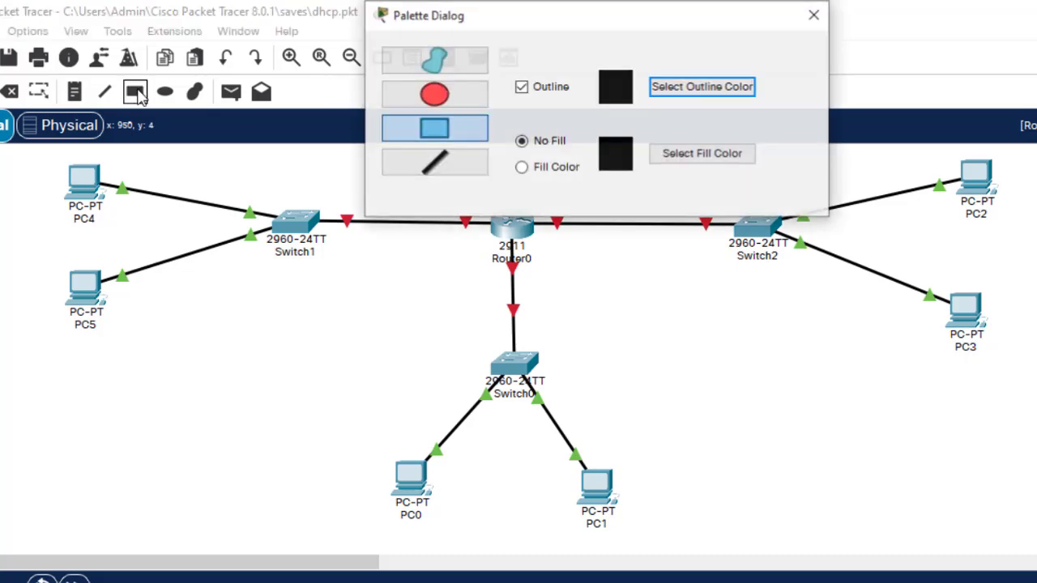
click(522, 167)
click(698, 154)
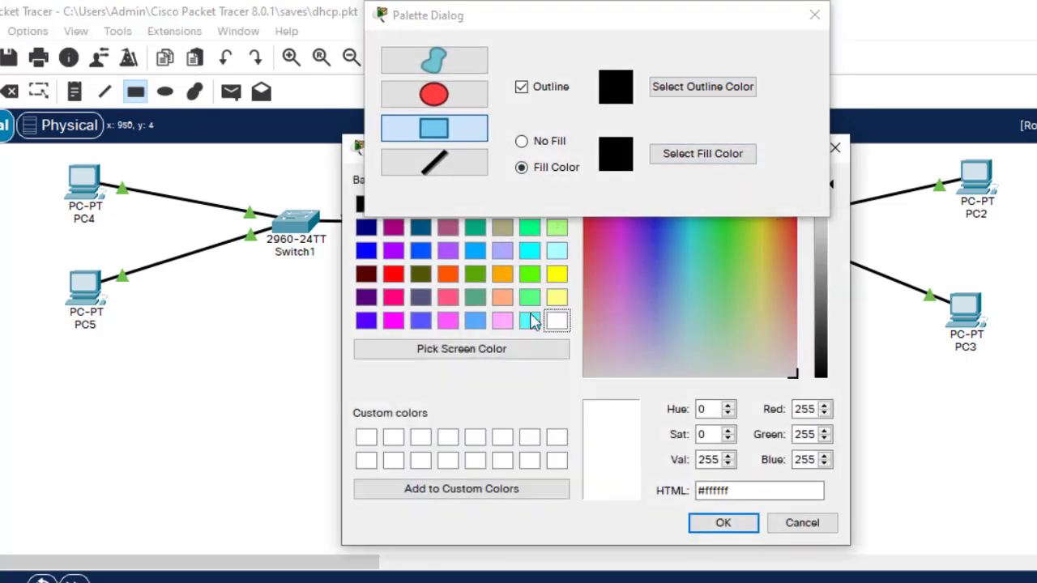
click(528, 321)
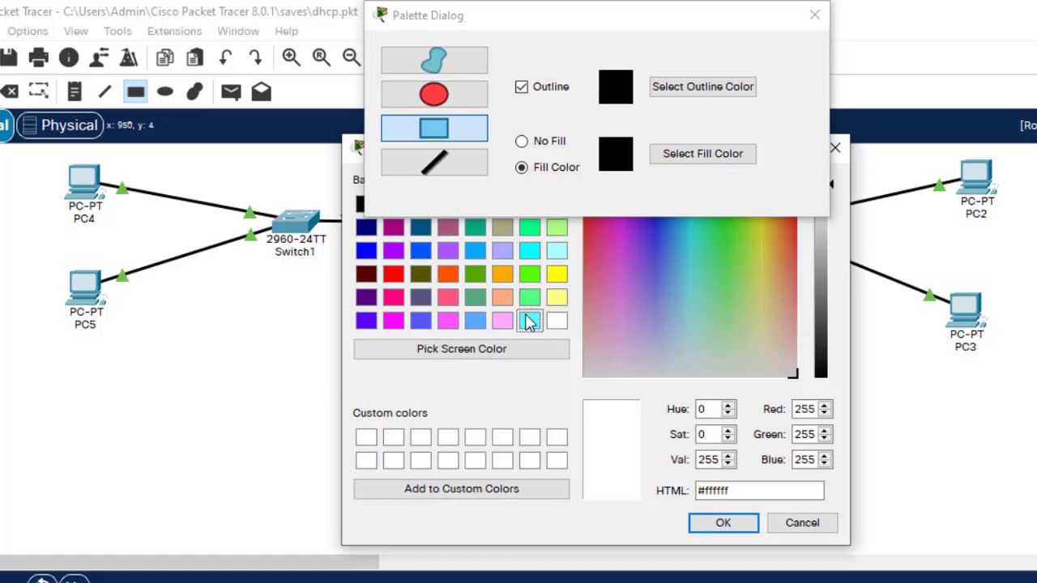
click(723, 524)
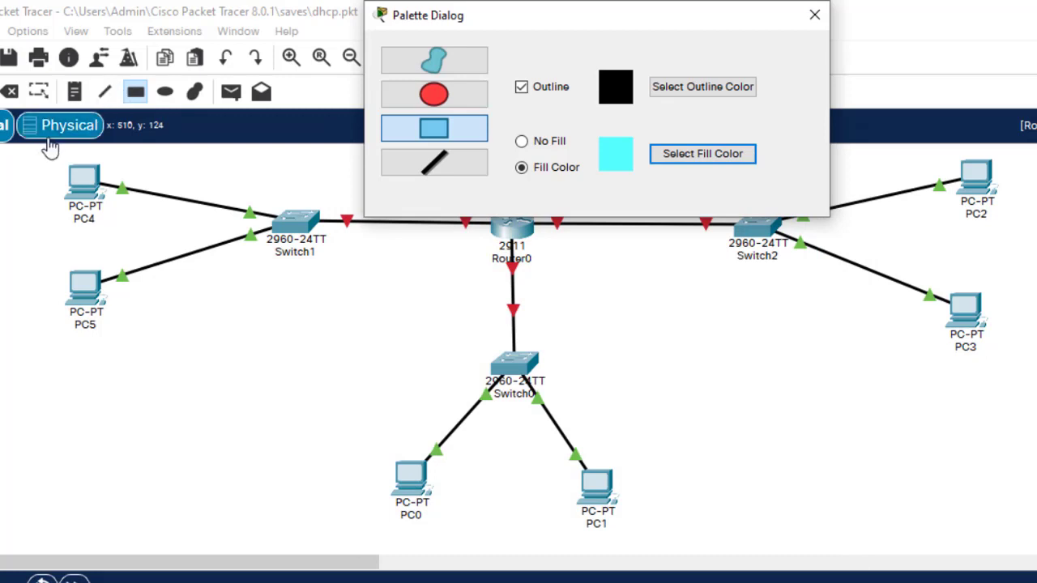
drag(22, 157, 372, 375)
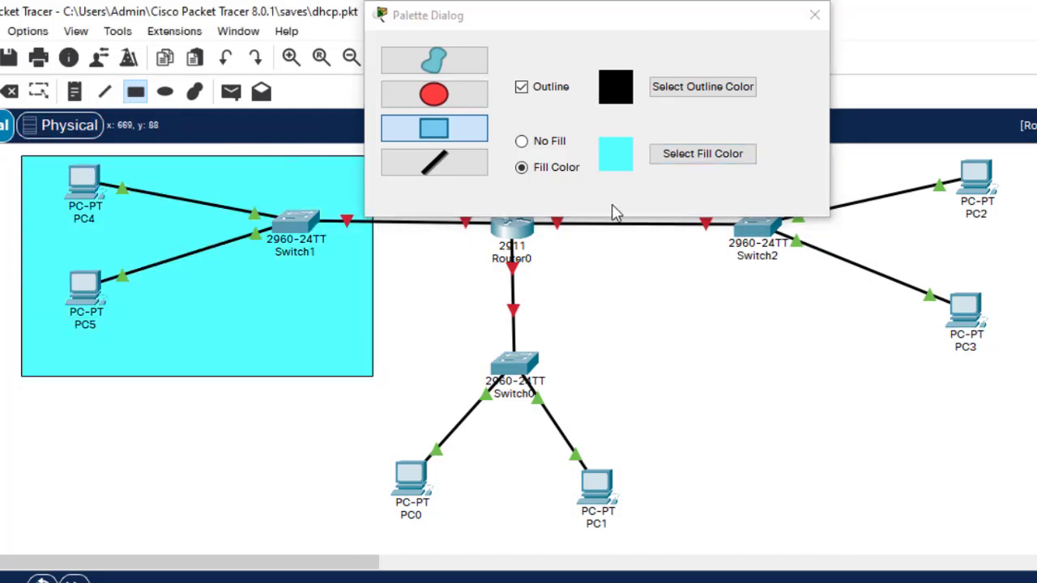
- Draw a rectangle with a yellow fill (#ffff00) behind Switch0, PC0 and PC1
click(702, 154)
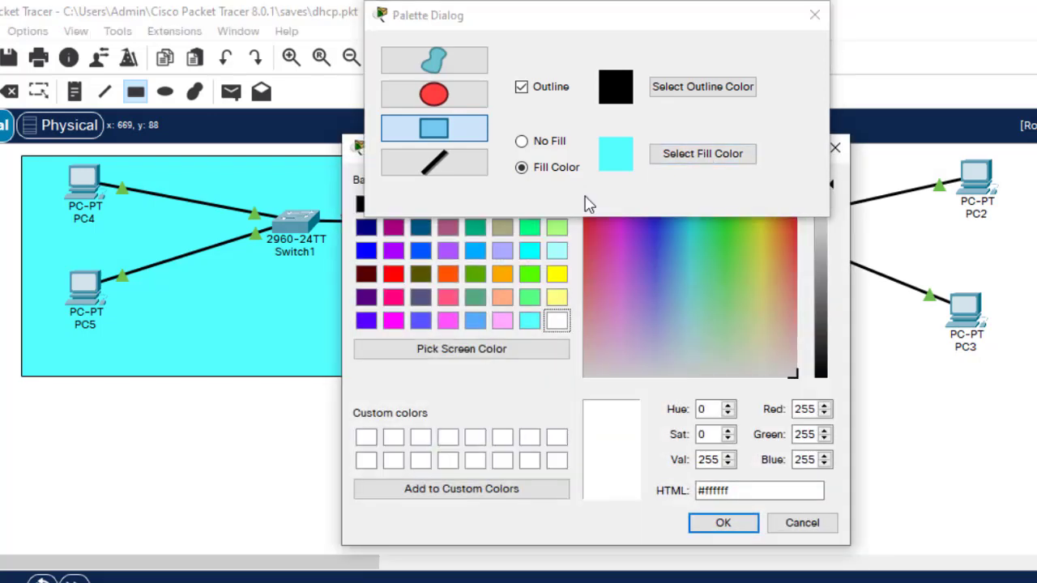
click(556, 275)
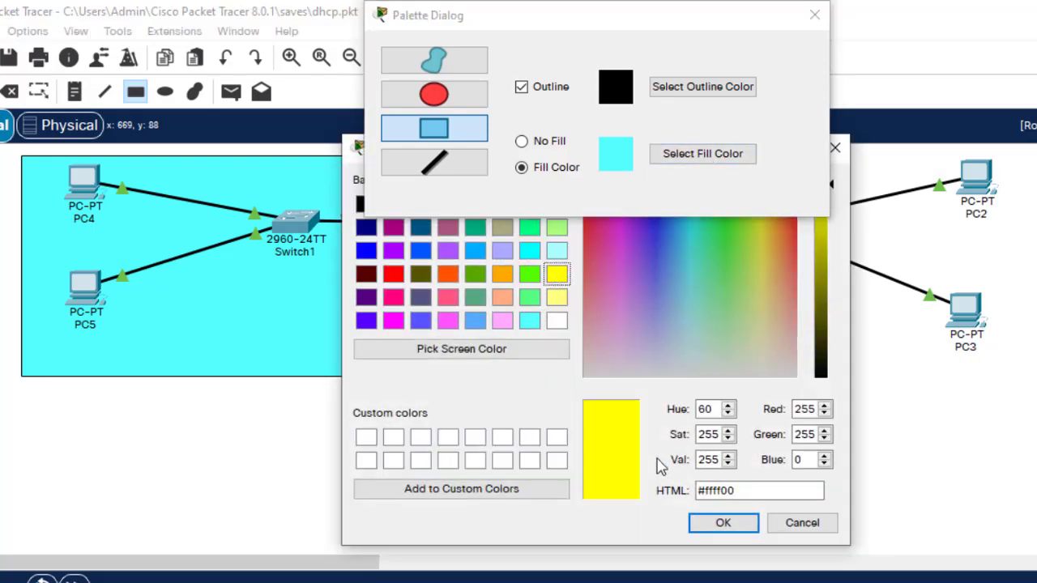
click(724, 523)
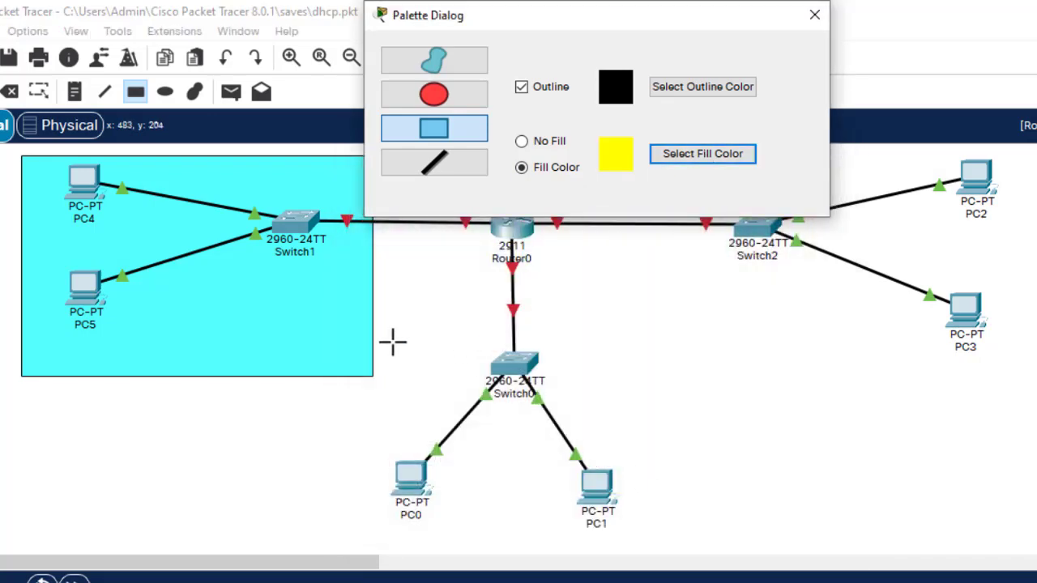
drag(385, 343, 699, 536)
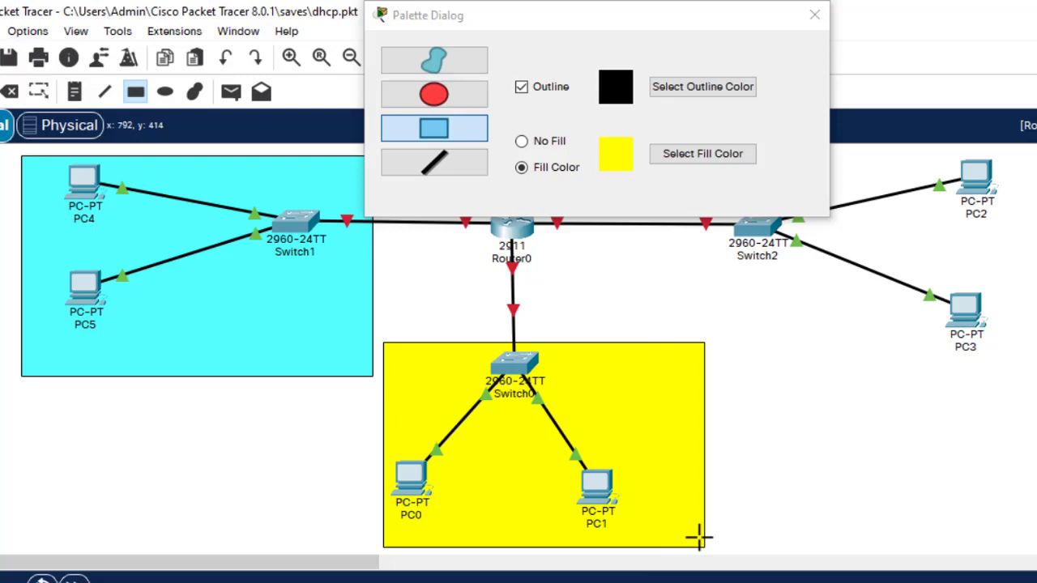
- Draw a rectangle with a pink fill (#ffaaff) behind the Switch2 network, and close the drawing palette
click(715, 154)
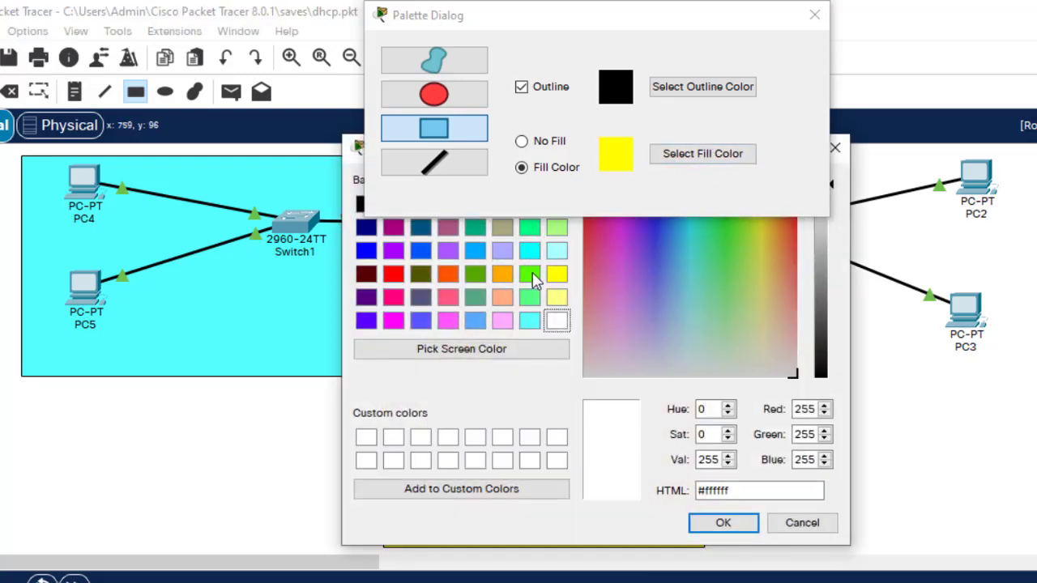
click(503, 322)
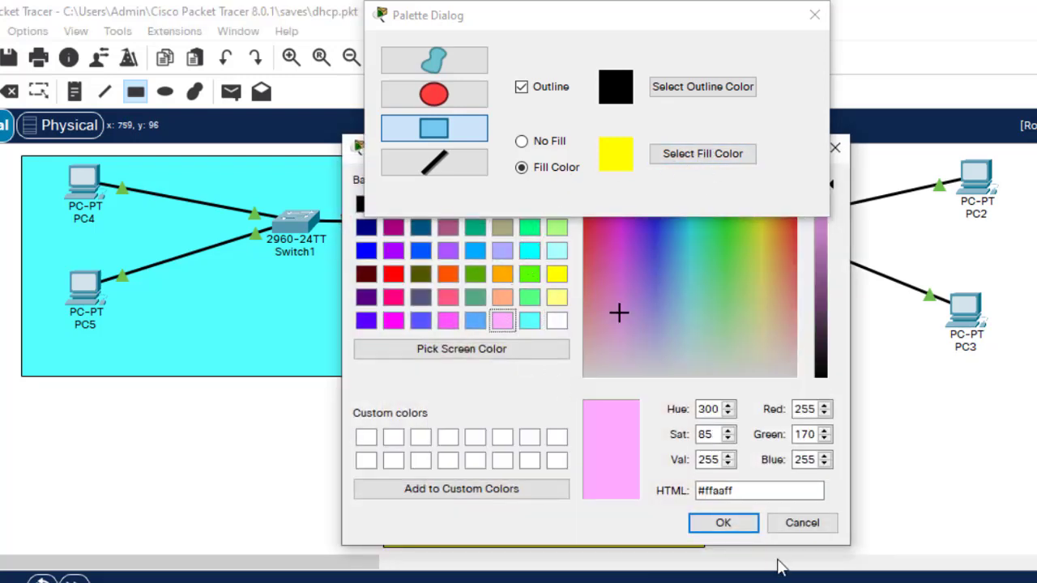
click(724, 522)
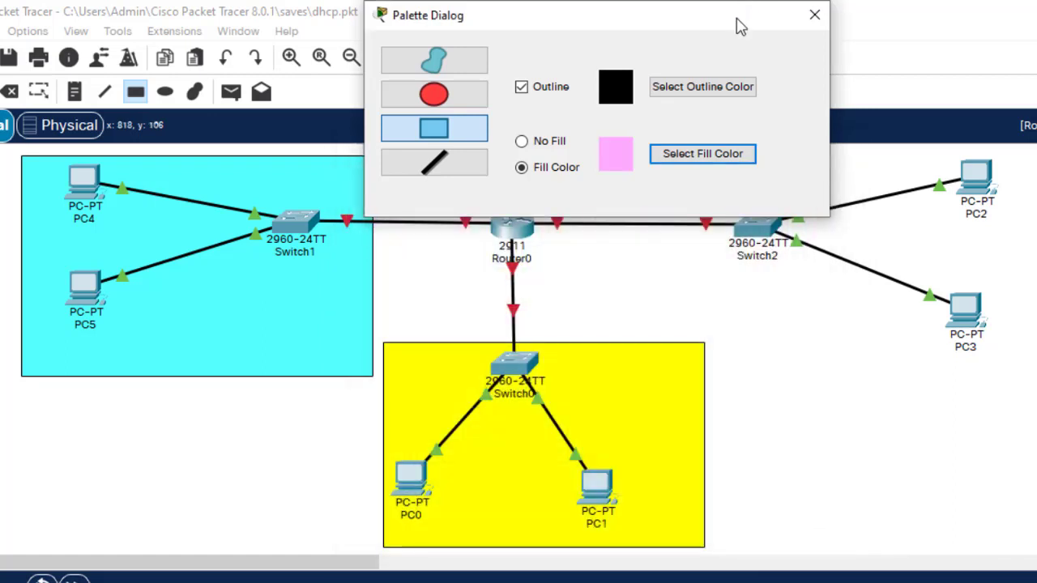
drag(739, 27, 393, 166)
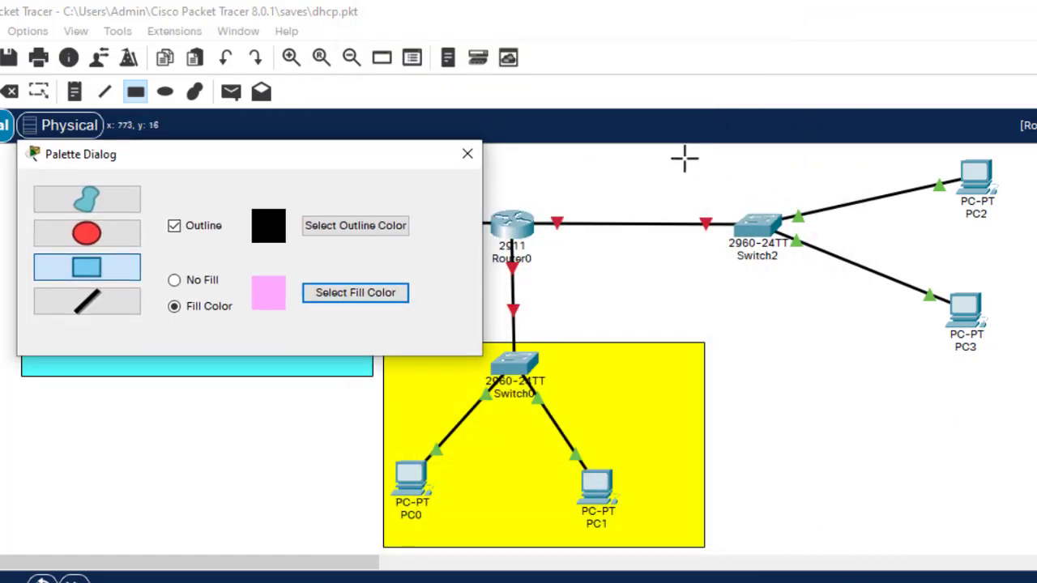
mouse_move(683, 148)
mouse_down()
mouse_move(811, 305)
mouse_move(1036, 347)
mouse_move(1036, 321)
mouse_move(1036, 349)
mouse_move(1036, 327)
mouse_up()
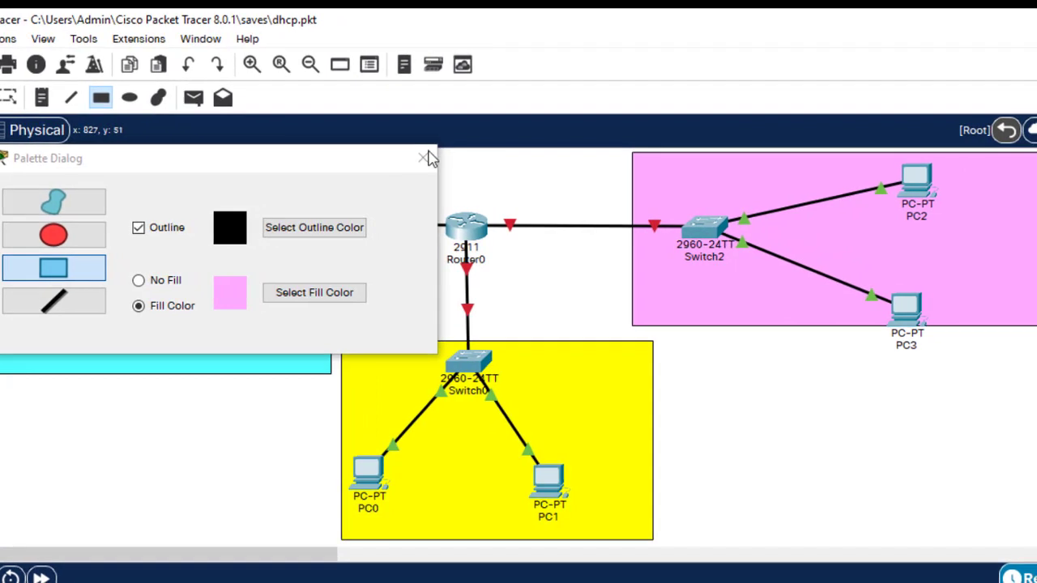
click(424, 158)
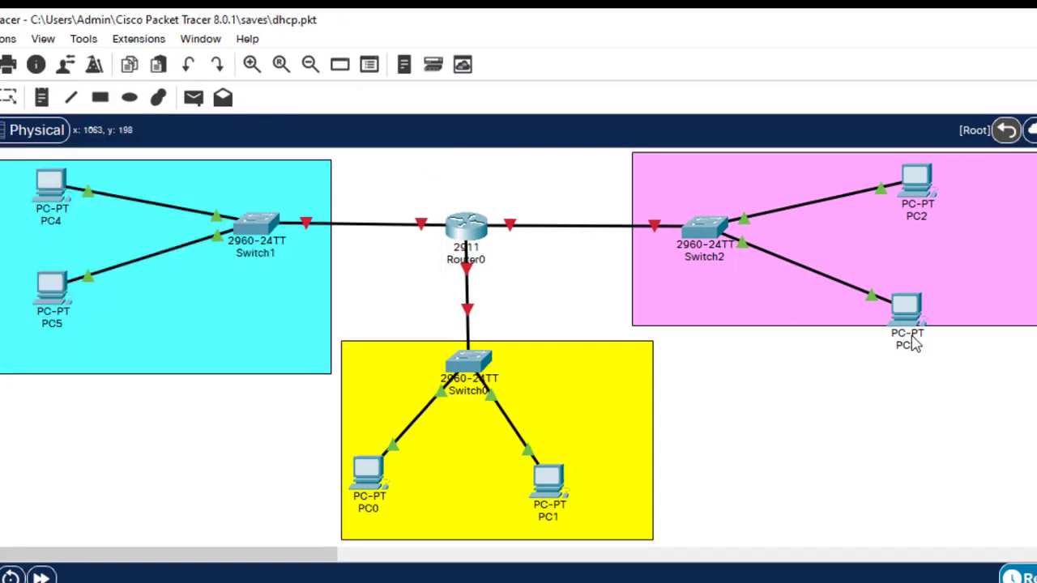
- Reposition PC3, PC0, PC1, Switch2 and PC2 so the devices and their labels sit inside their coloured rectangles
drag(913, 344, 908, 301)
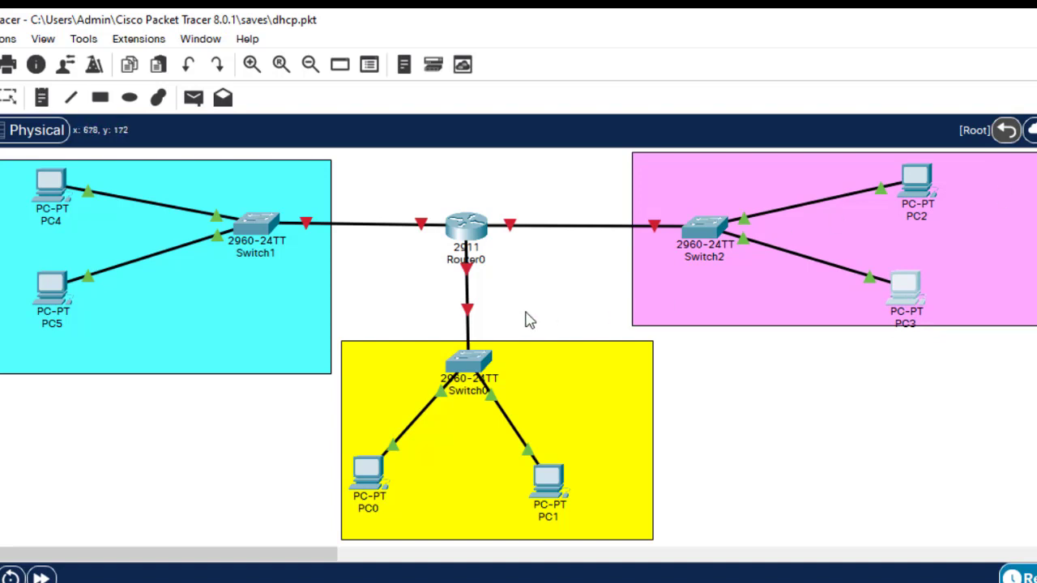
drag(351, 480, 386, 492)
drag(551, 486, 551, 500)
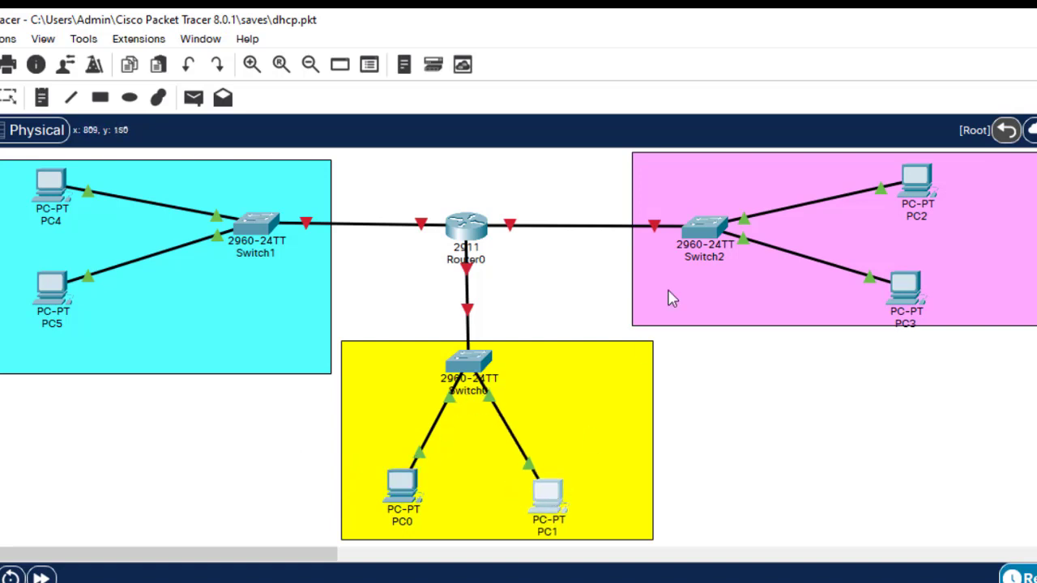
drag(698, 233, 695, 224)
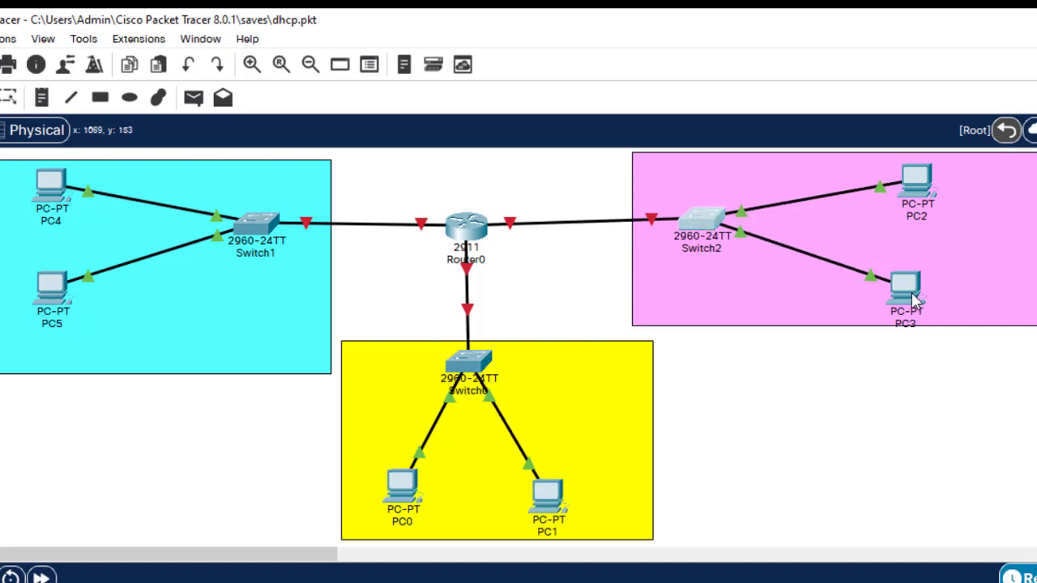
drag(914, 296, 907, 275)
drag(932, 195, 898, 193)
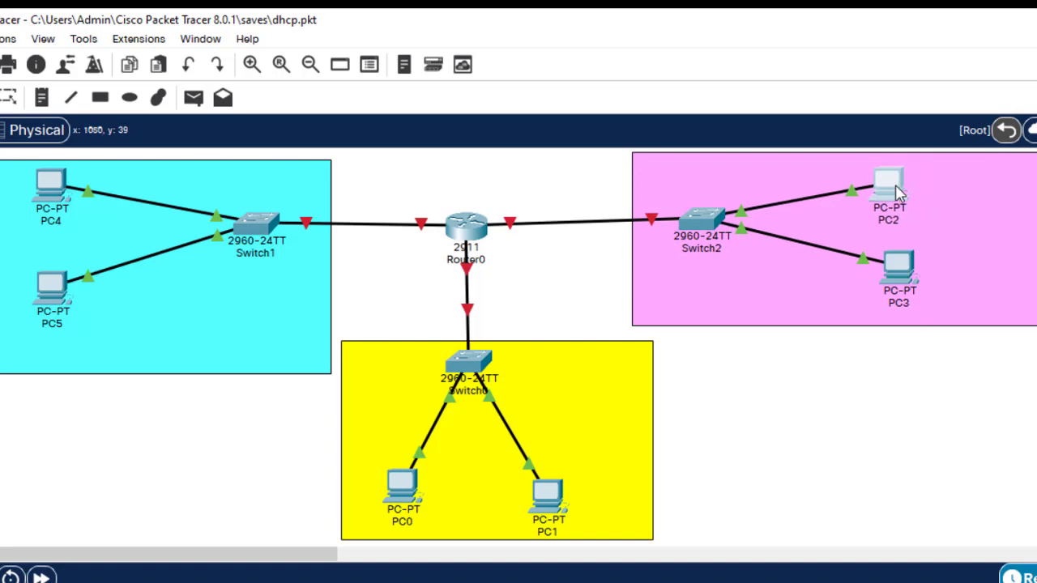
drag(898, 193, 898, 193)
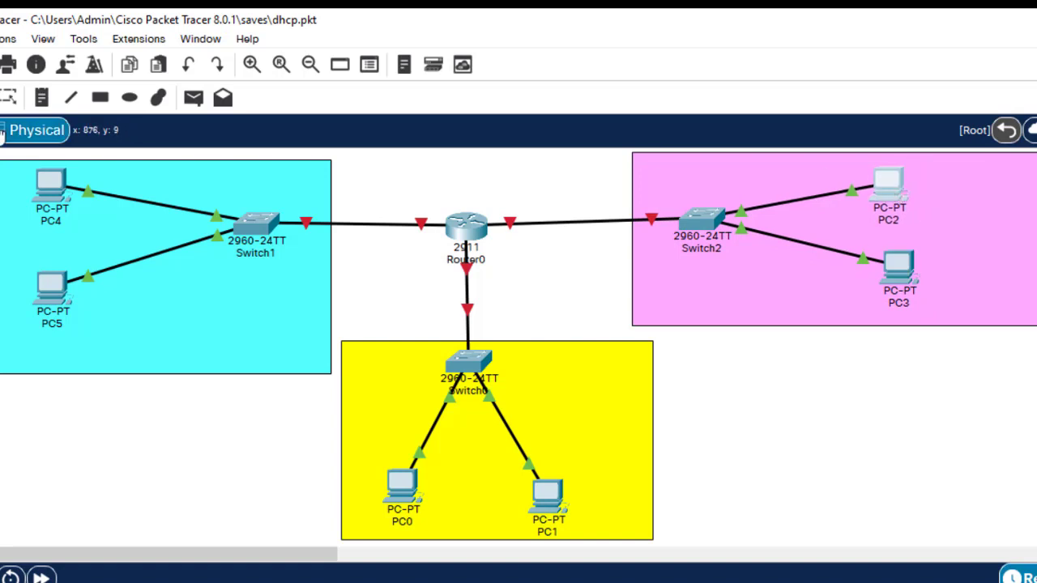
- Place a two-line note "IT" and "192.168.1.0/24" below Switch1 in the cyan area
click(42, 97)
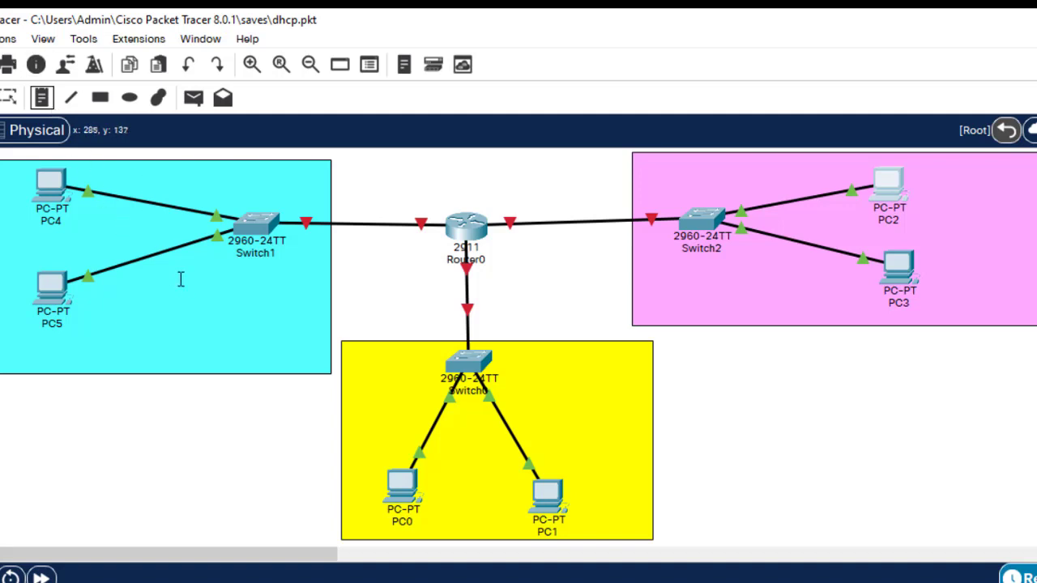
click(207, 279)
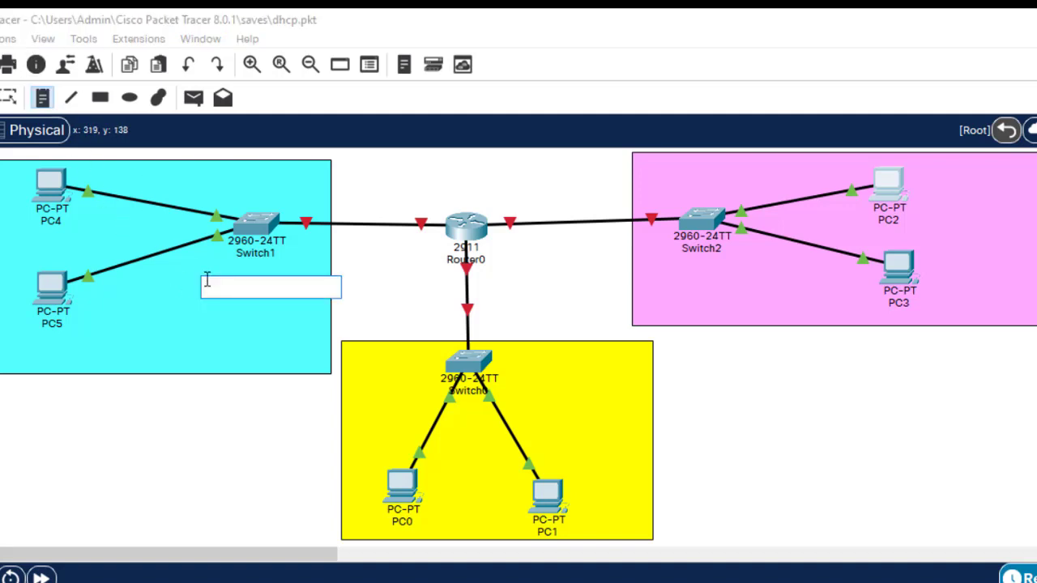
key(Return)
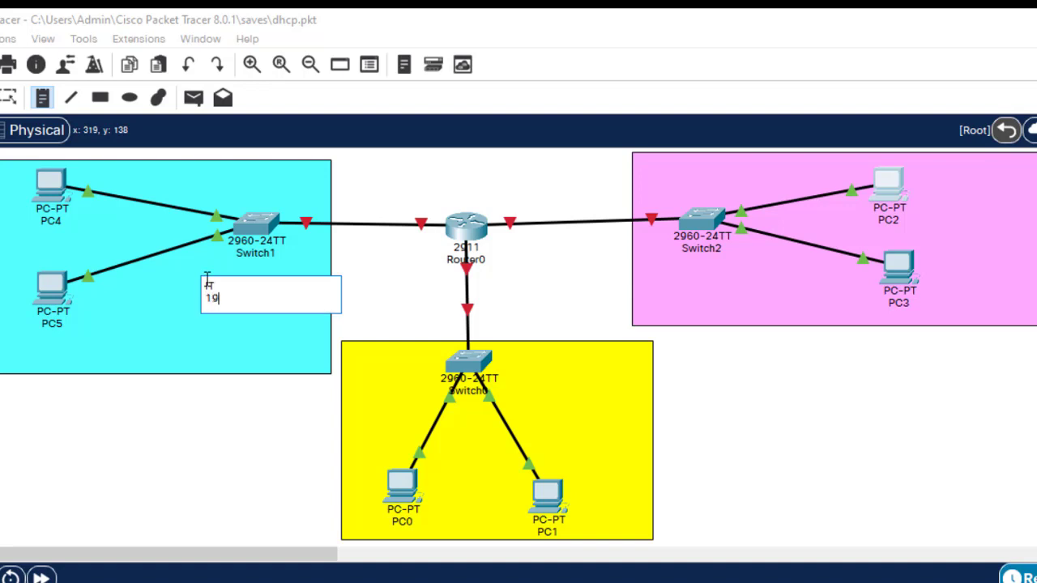
text(192.168.1.0/24)
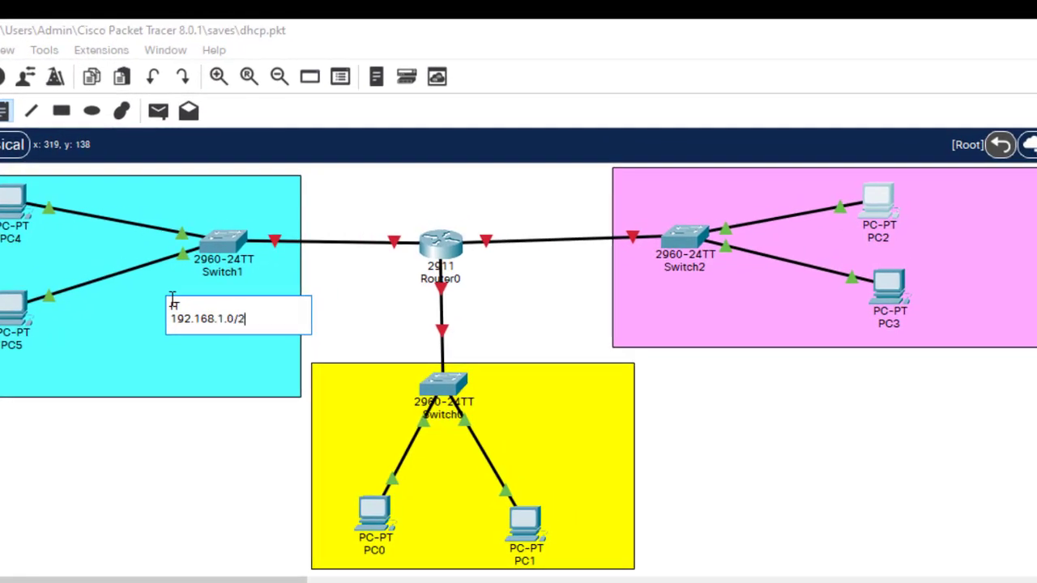
- Place a two-line note "Finance" and "192.168.2.0/24" beside Switch0 in the yellow area
click(523, 403)
text(H)
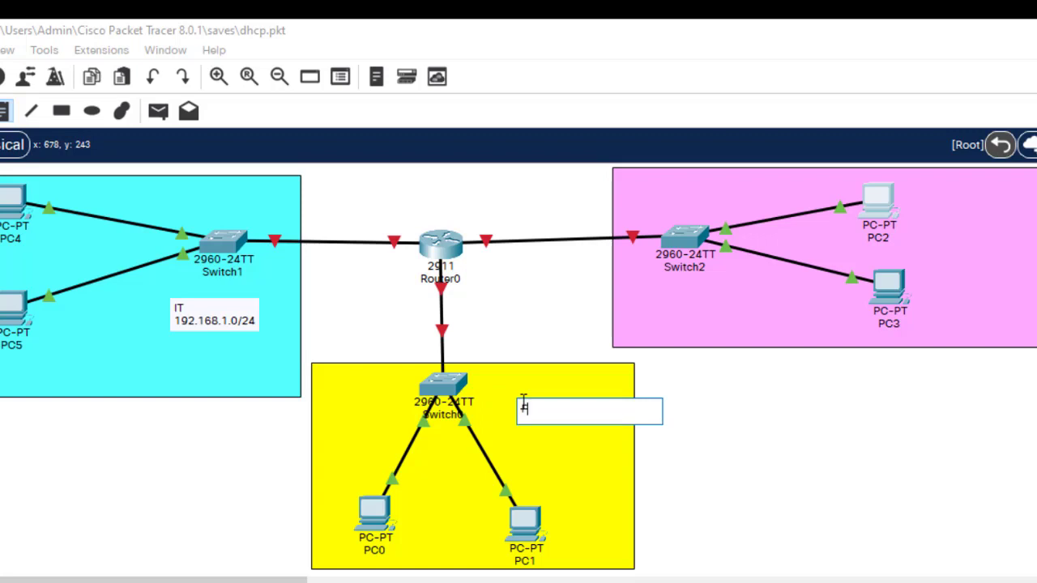
text(inance)
key(Return)
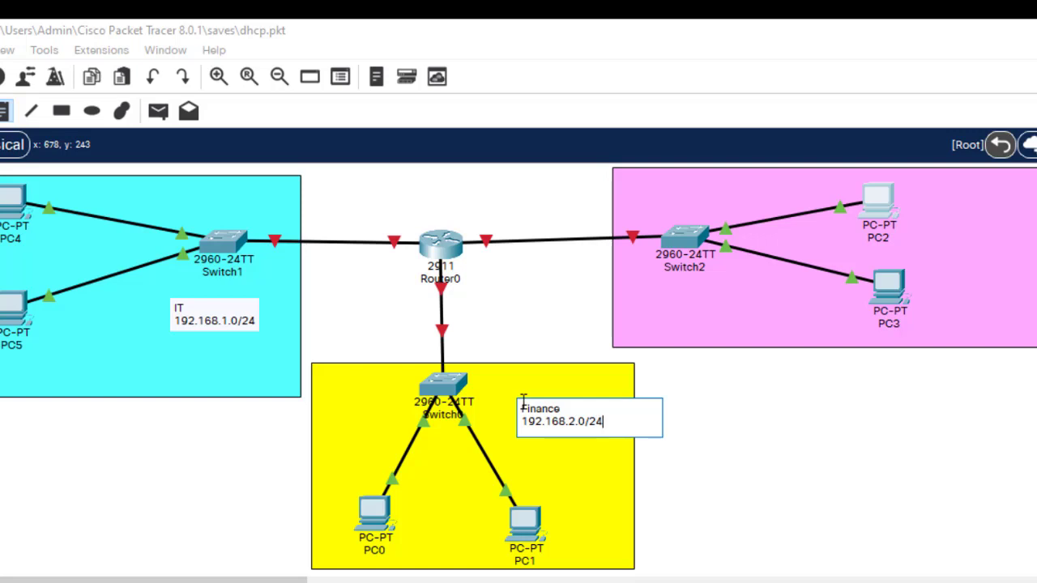
- Place a two-line note "HR" and "192.168.3.0/24" below Switch2, positioned fully inside the pink area
click(689, 319)
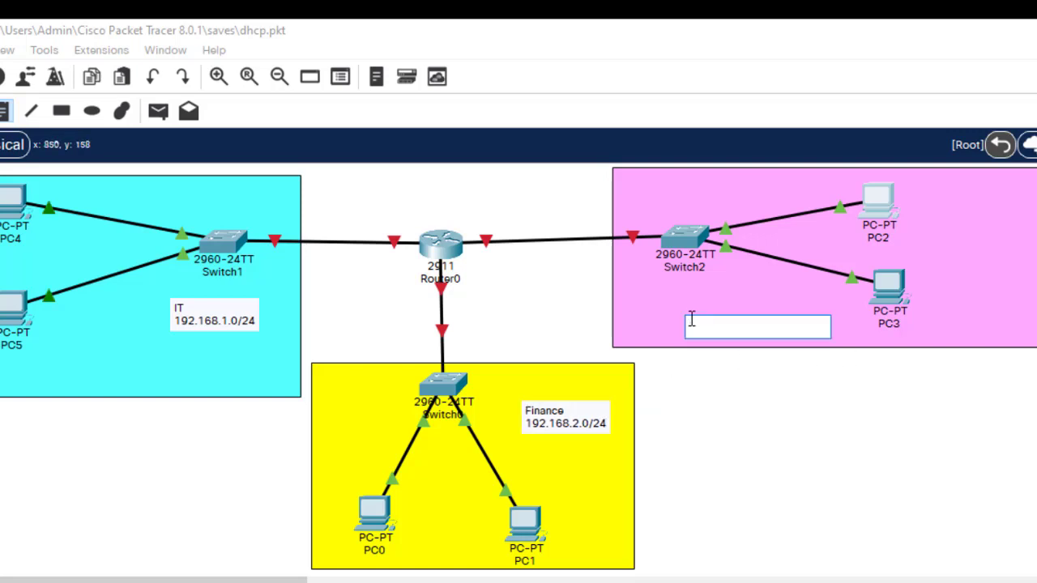
text(HR)
key(Return)
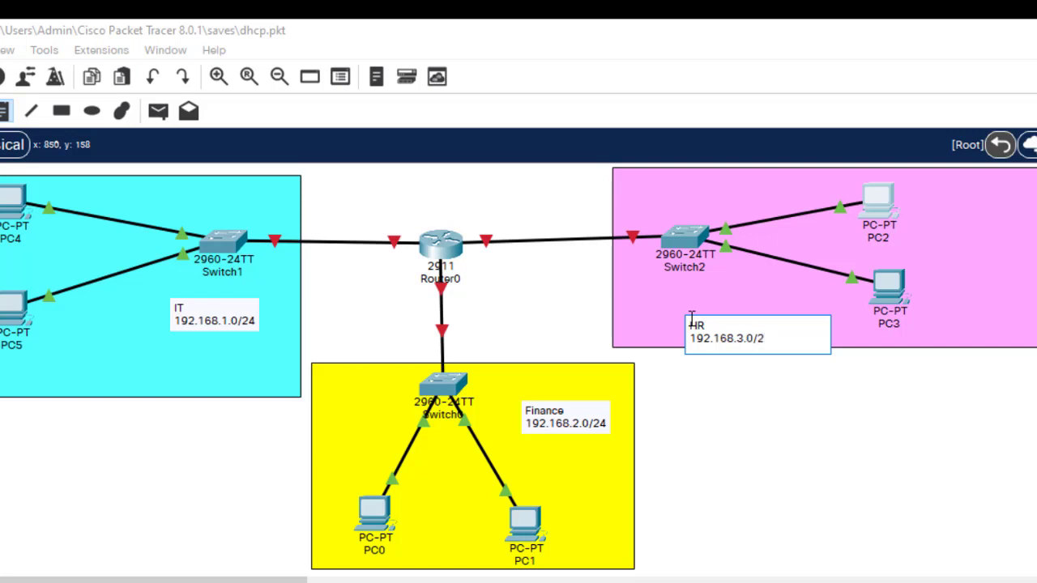
click(849, 430)
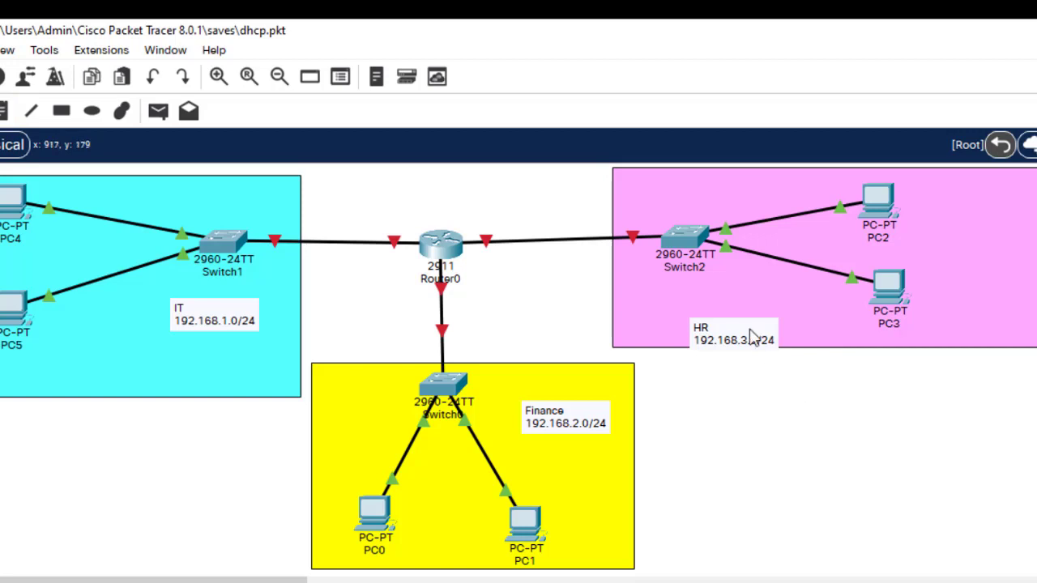
drag(750, 338, 742, 315)
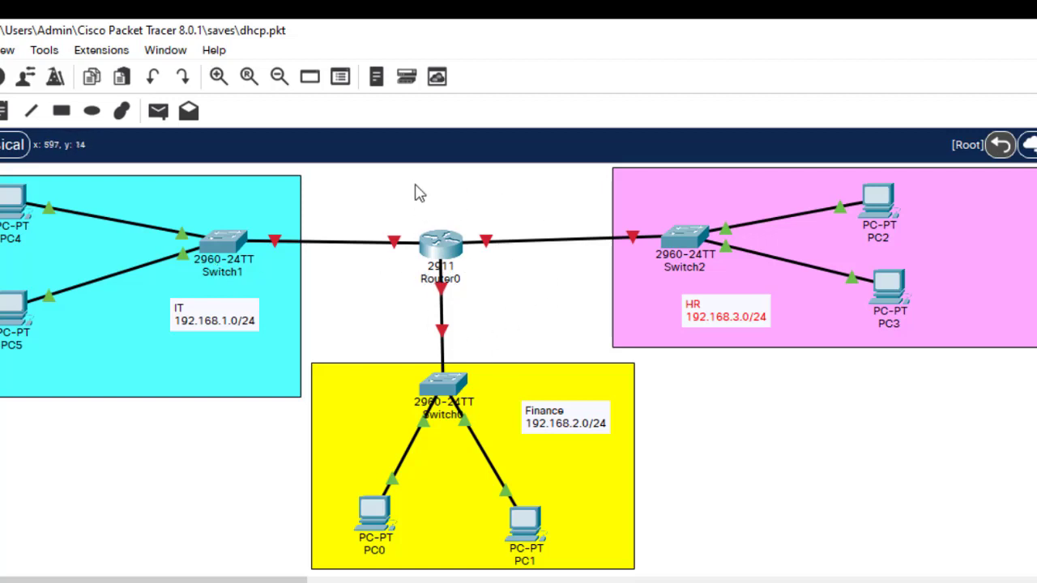
- Start a new note above Router0 with the command "service dhcp" as its first line
mouse_move(427, 266)
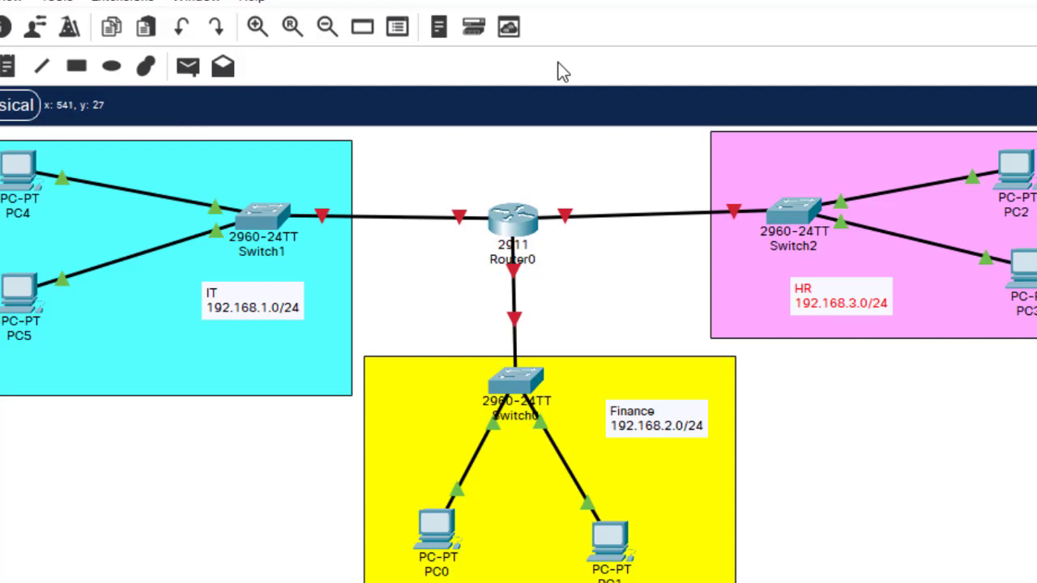
click(10, 69)
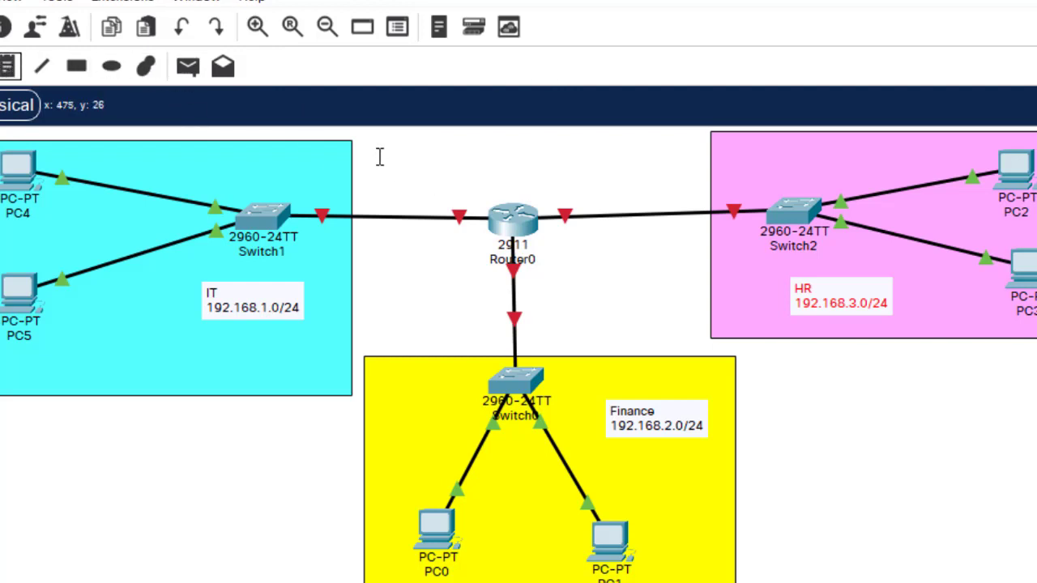
click(379, 154)
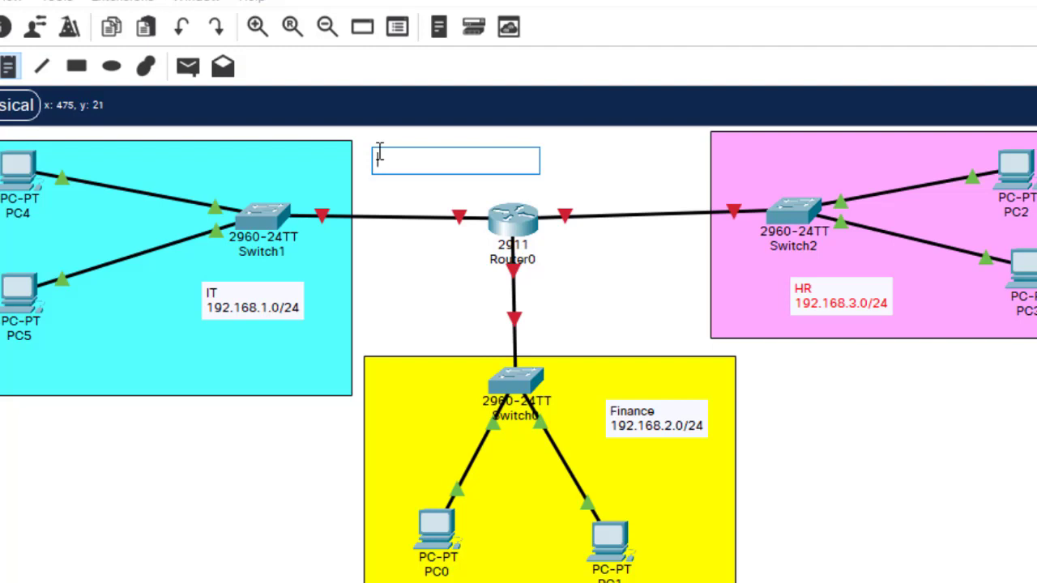
text(service)
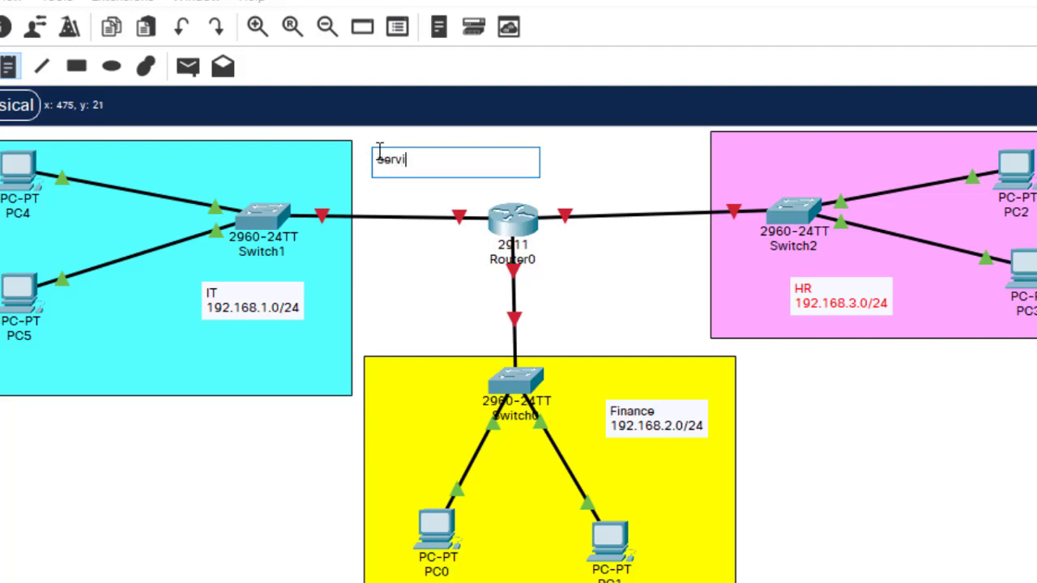
text( dhcp)
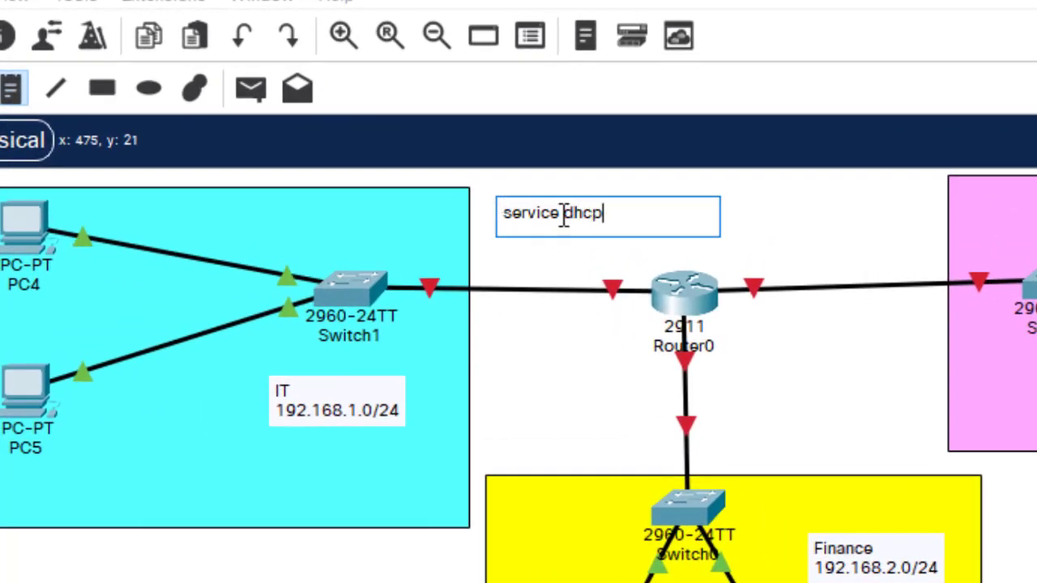
drag(616, 217, 501, 215)
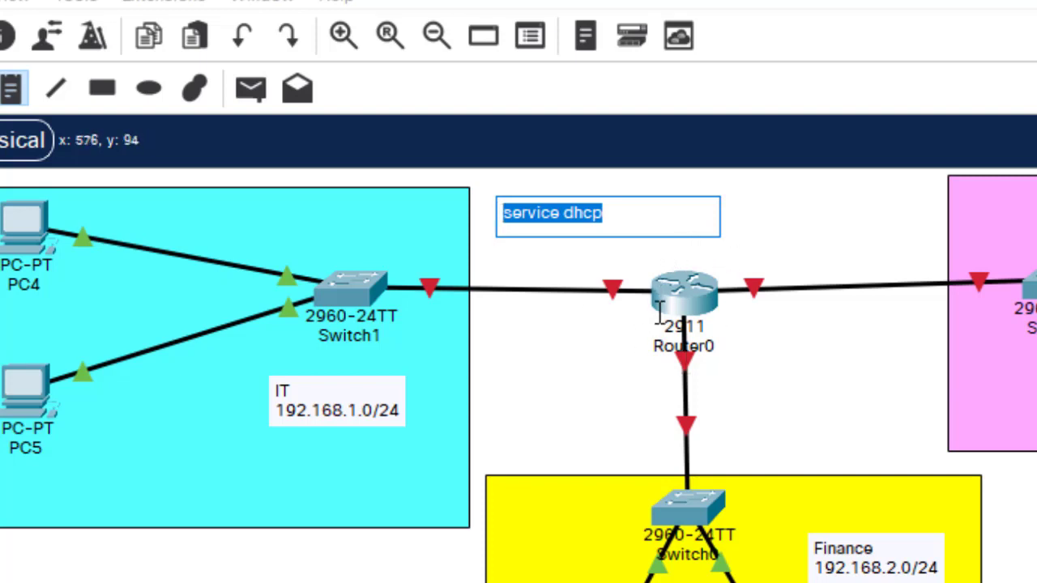
click(639, 213)
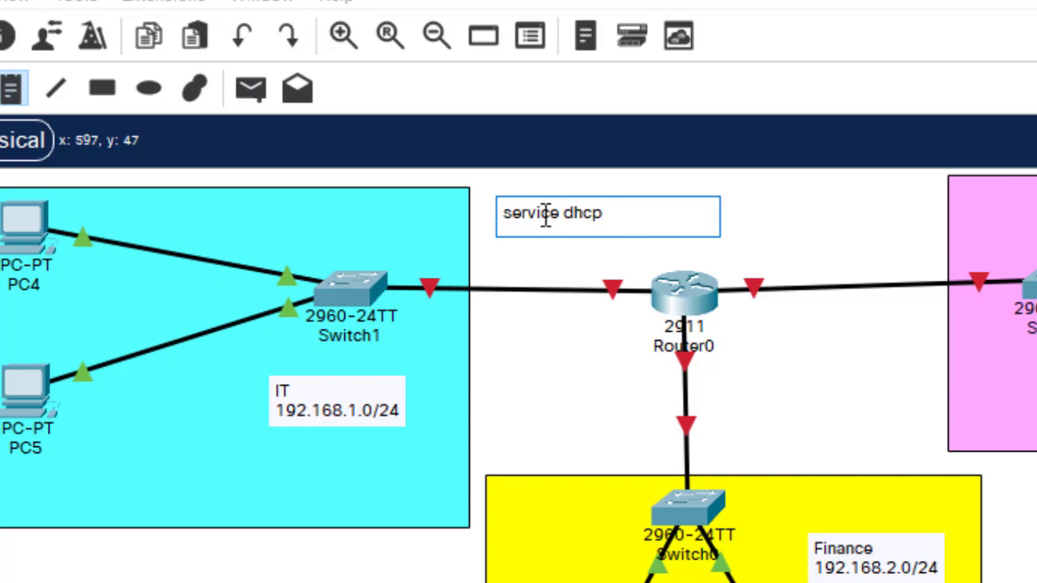
drag(614, 213, 505, 208)
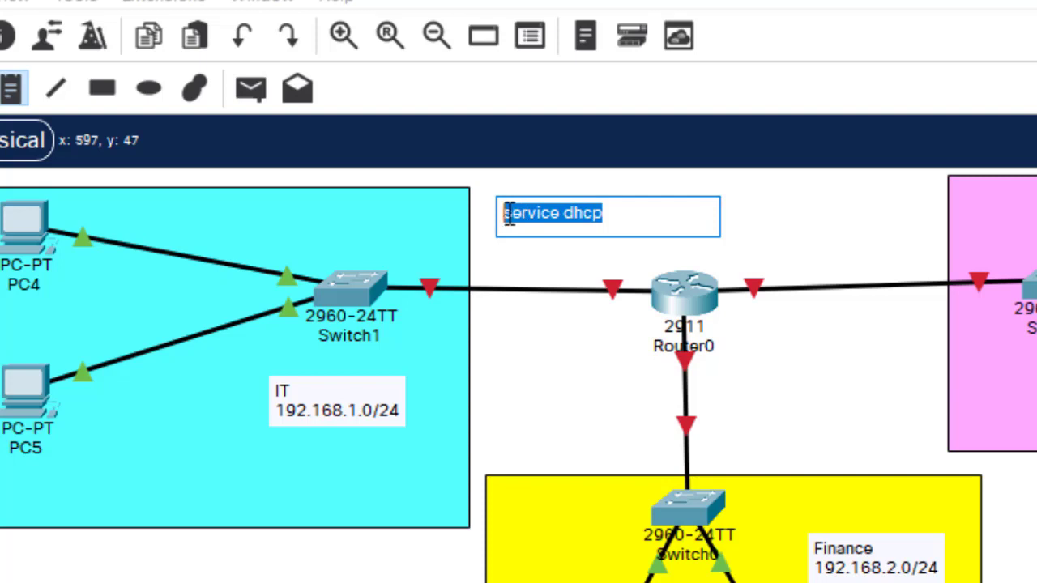
click(629, 210)
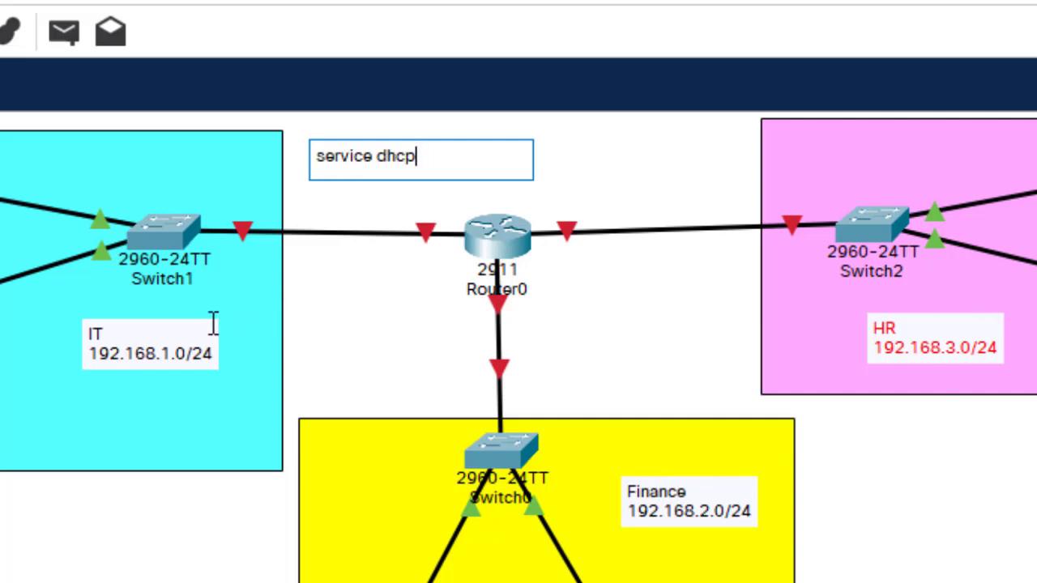
- Add the line "ip dhcp pool IT-dept" to the command note
key(Return)
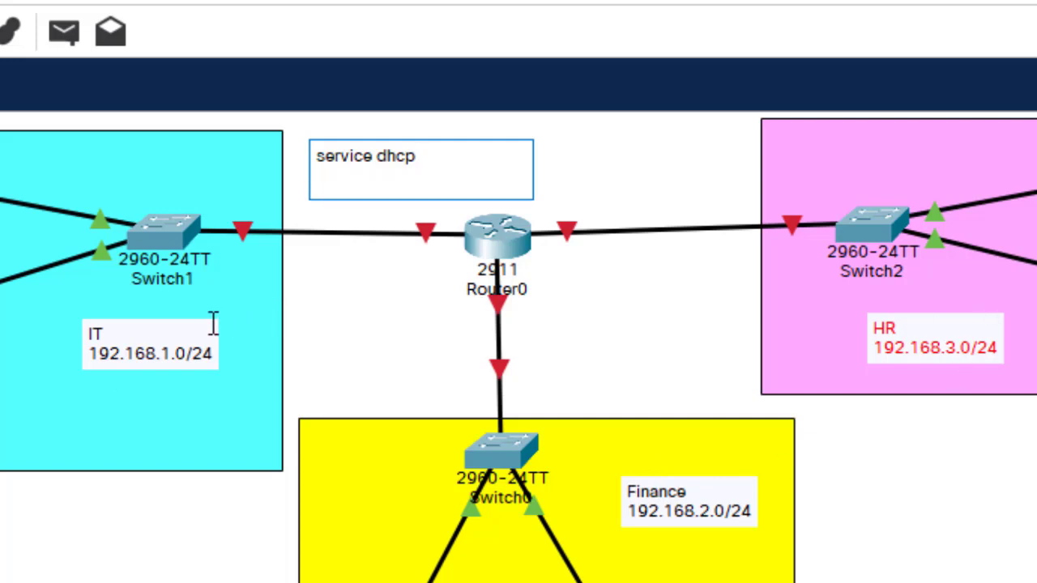
text(ip dhcp pool )
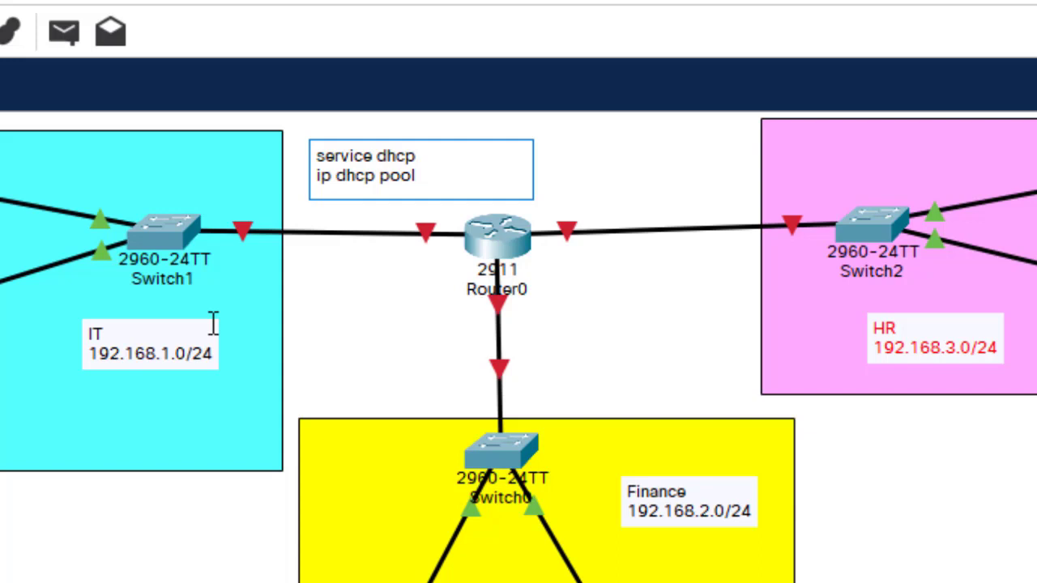
text(IT-dept)
key(Return)
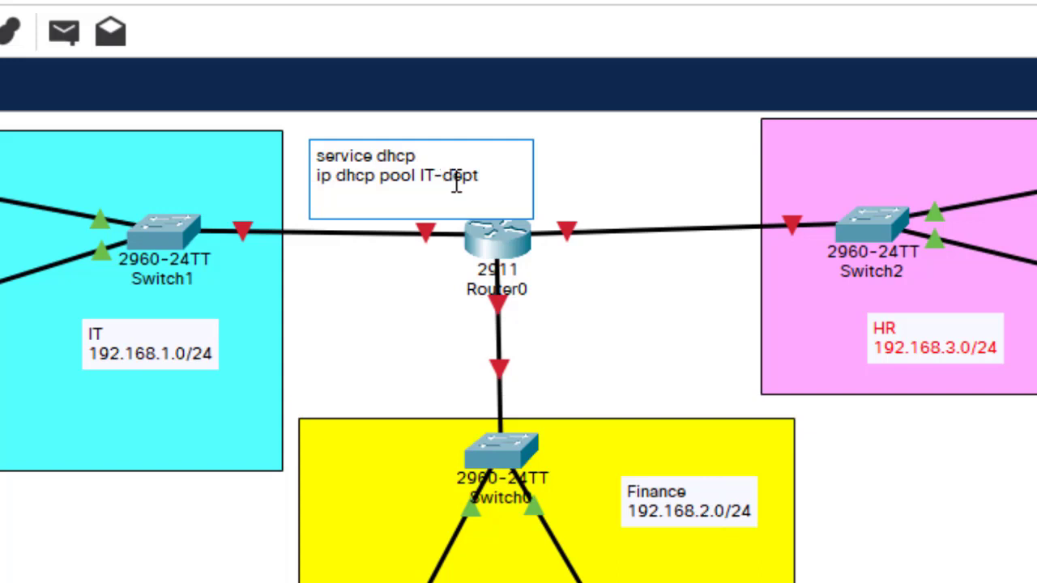
- Add the line "network 192.168.1.0 255.255.255.0" to the command note for the IT pool
text(network)
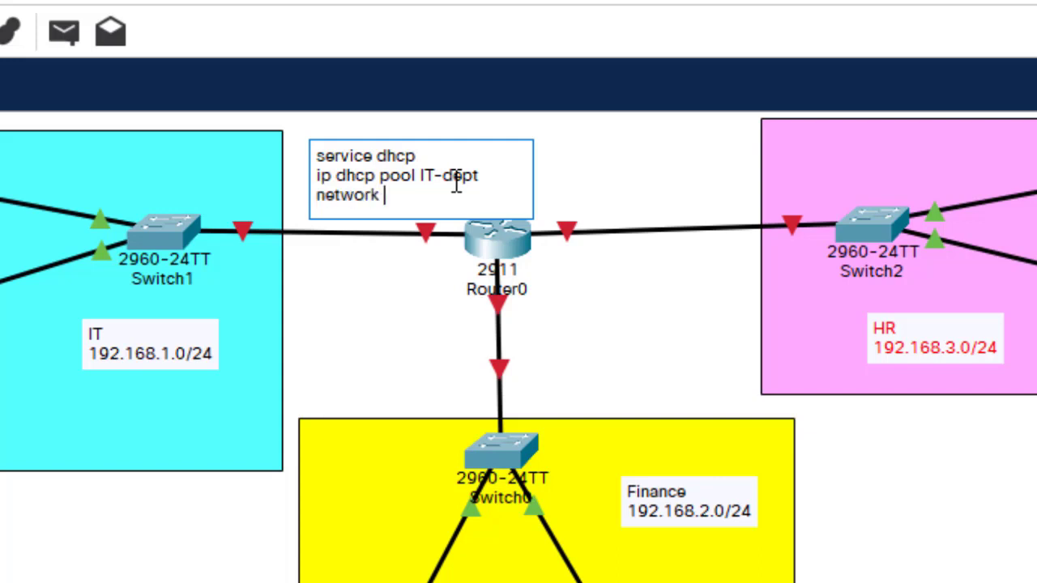
text( 192.168.1.0 255.)
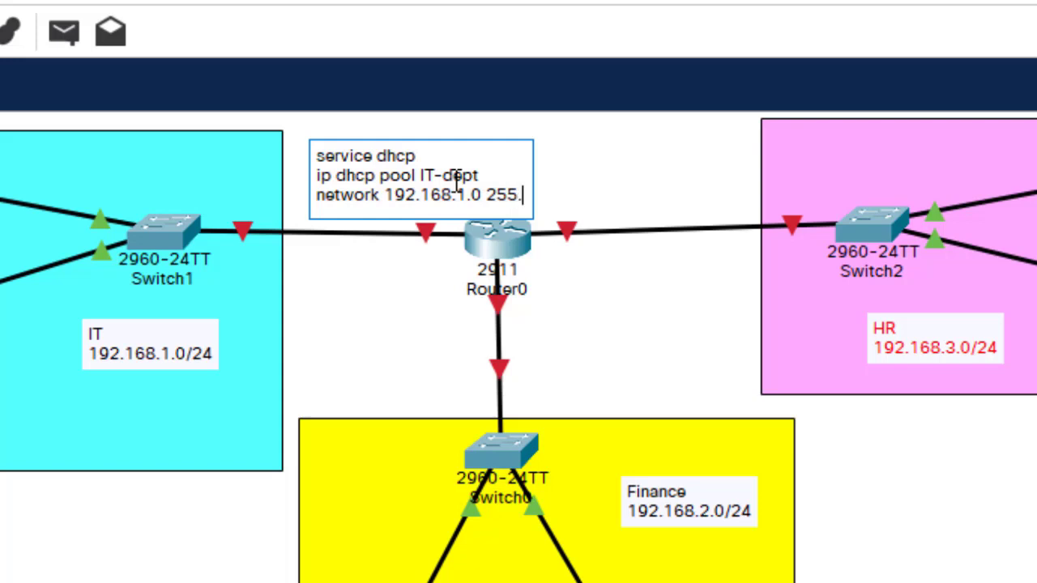
text(255.255)
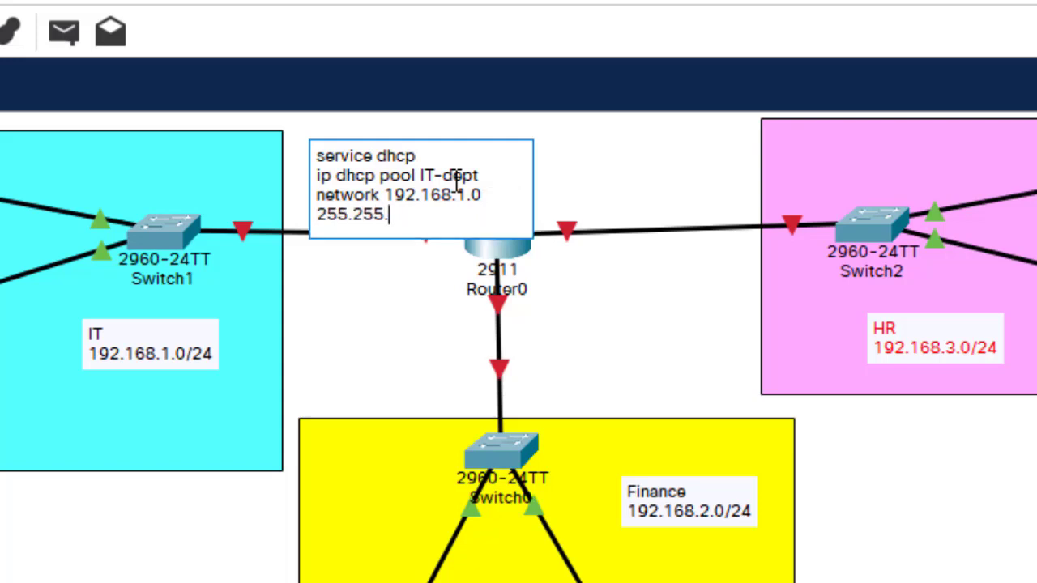
text(.0)
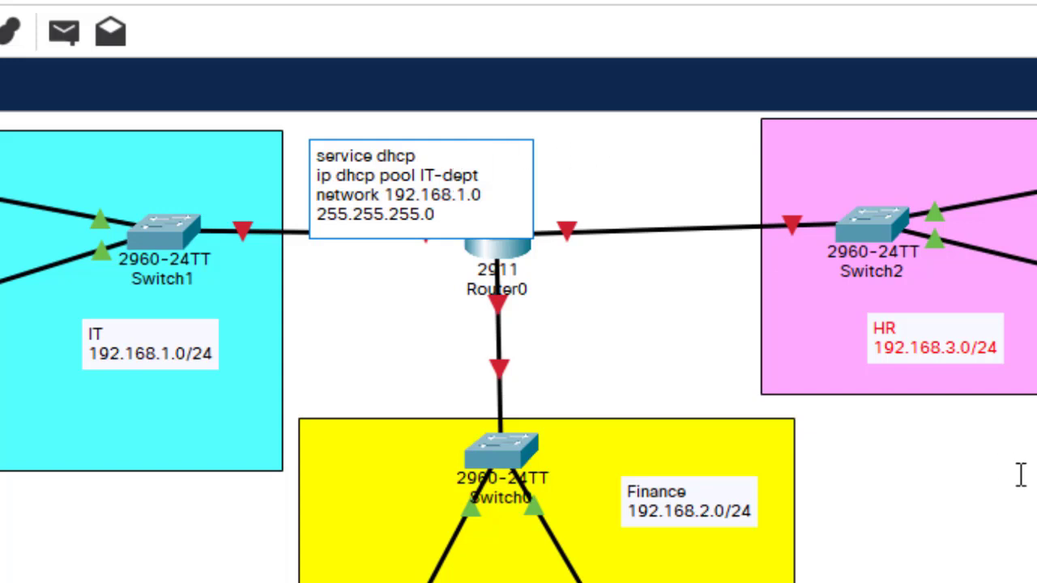
- Move the DHCP command note below the cyan area and back beside Router0
click(450, 202)
drag(410, 172, 24, 574)
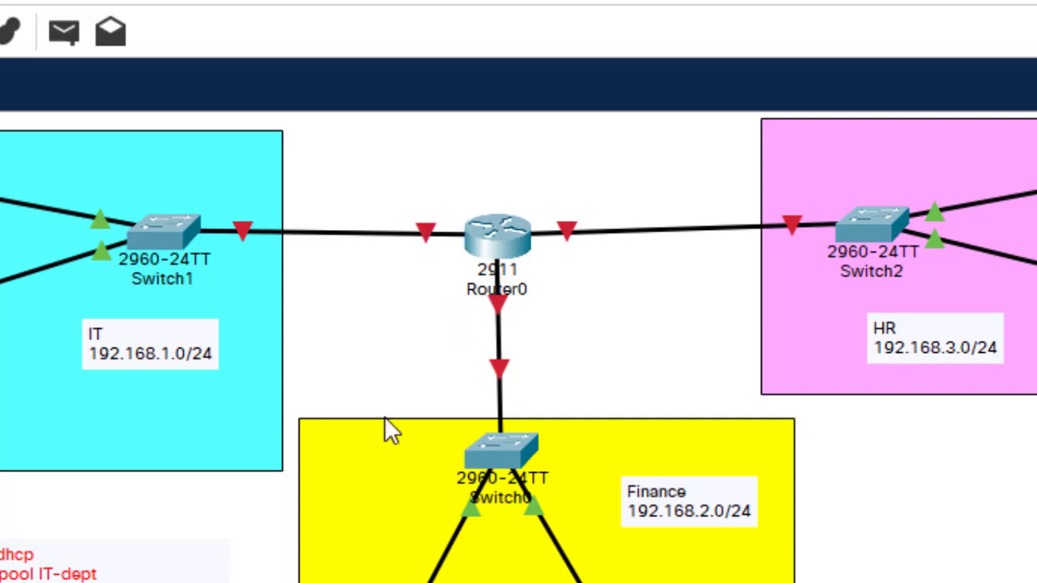
drag(213, 408, 414, 186)
- Reopen the command note and add the line "defaul-router 192.168.1.1" at its end
double_click(462, 197)
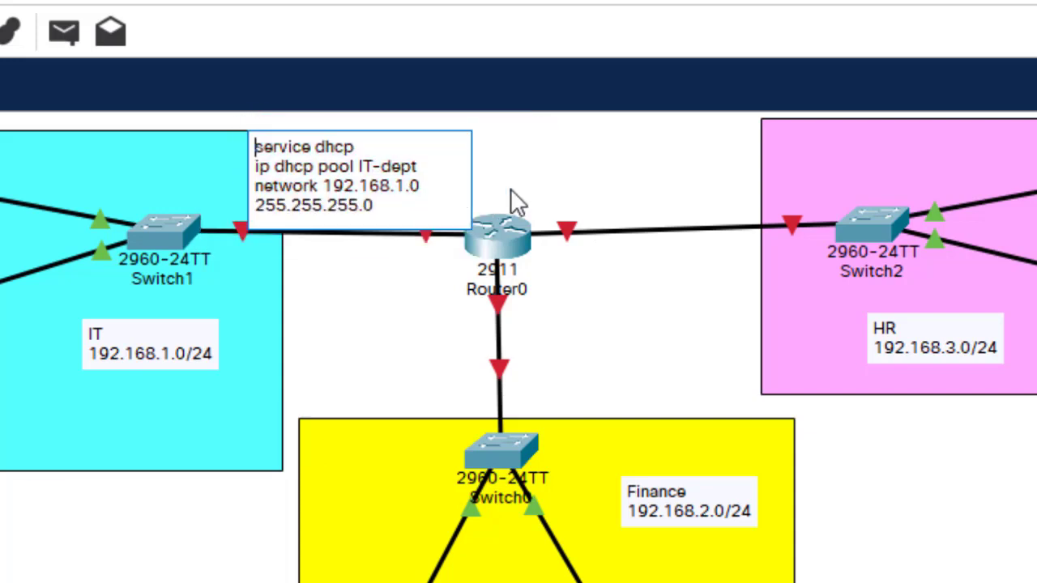
click(387, 203)
key(Return)
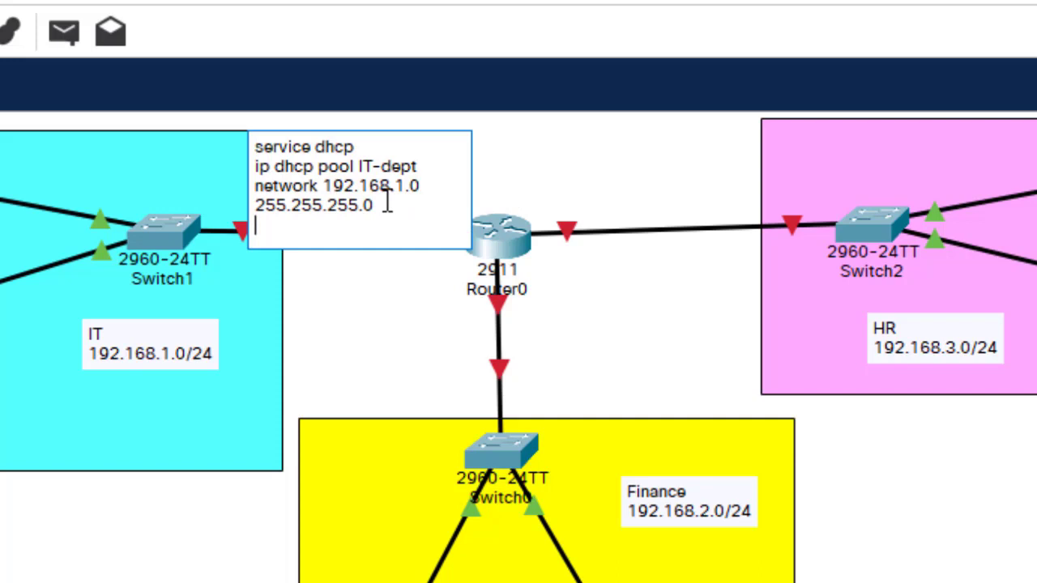
text(defau)
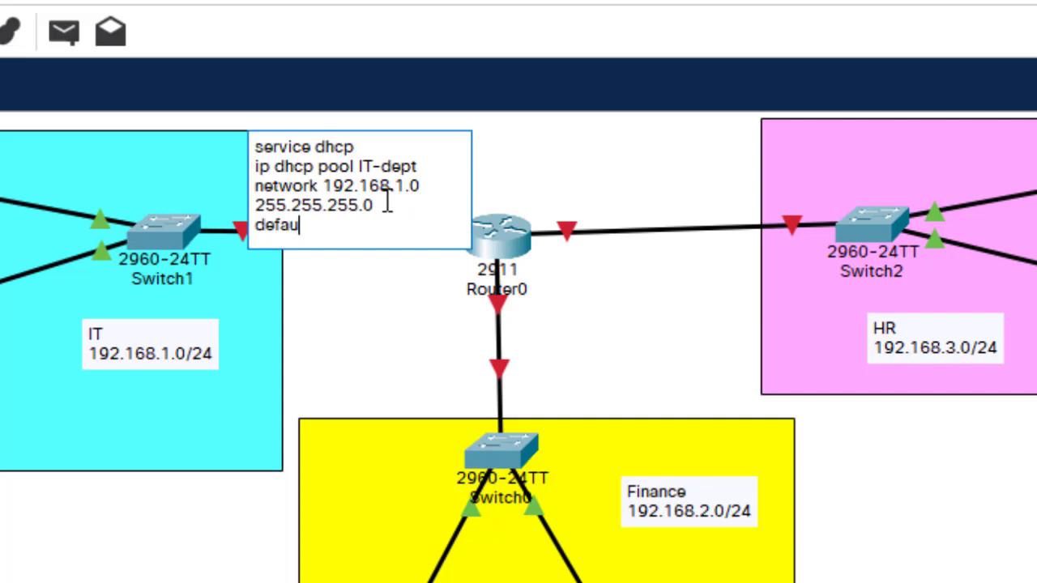
text(l-router)
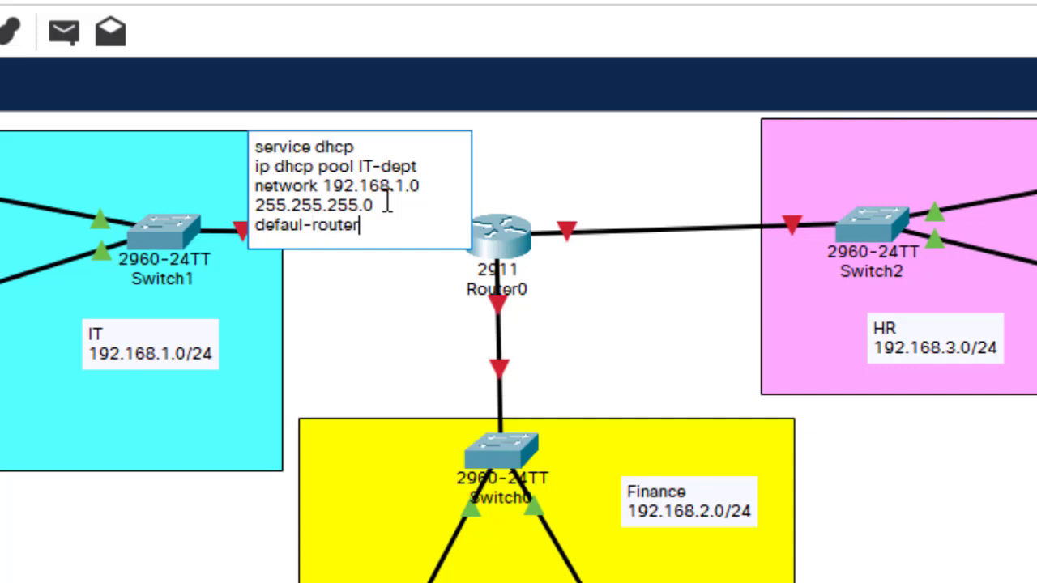
text( 192.168.1.1)
- Add "dns-server 192.168.1.1" to the note, reusing the default router's address, and move the note below the pink area
key(Return)
text(dns)
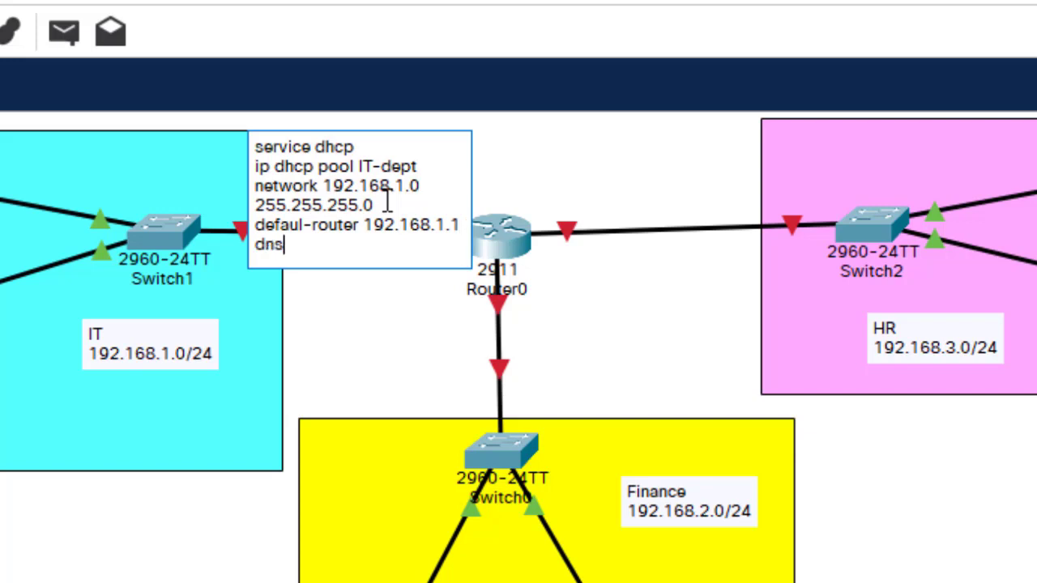
text(-server)
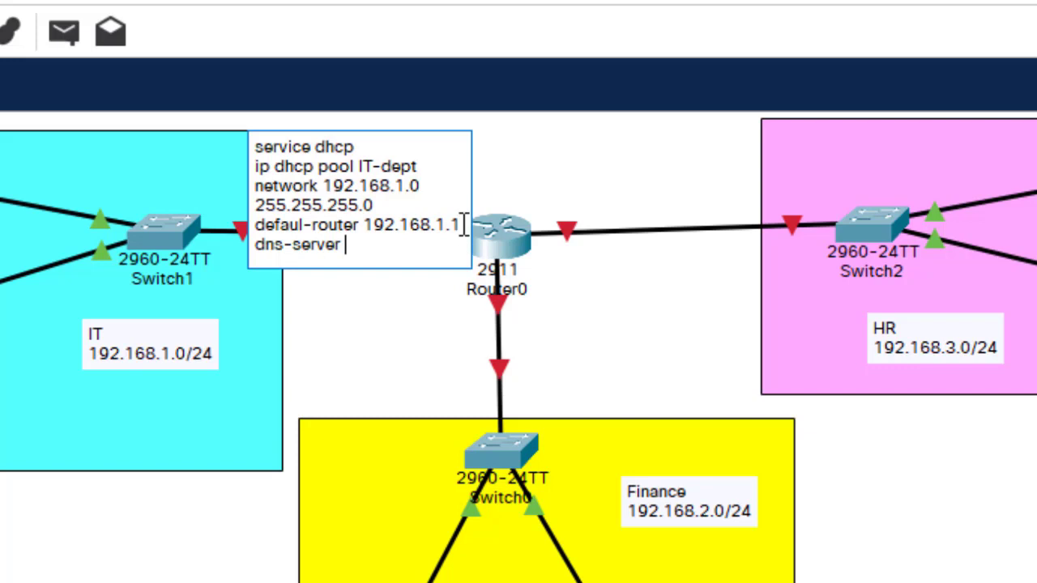
drag(464, 226, 363, 226)
key(ctrl+c)
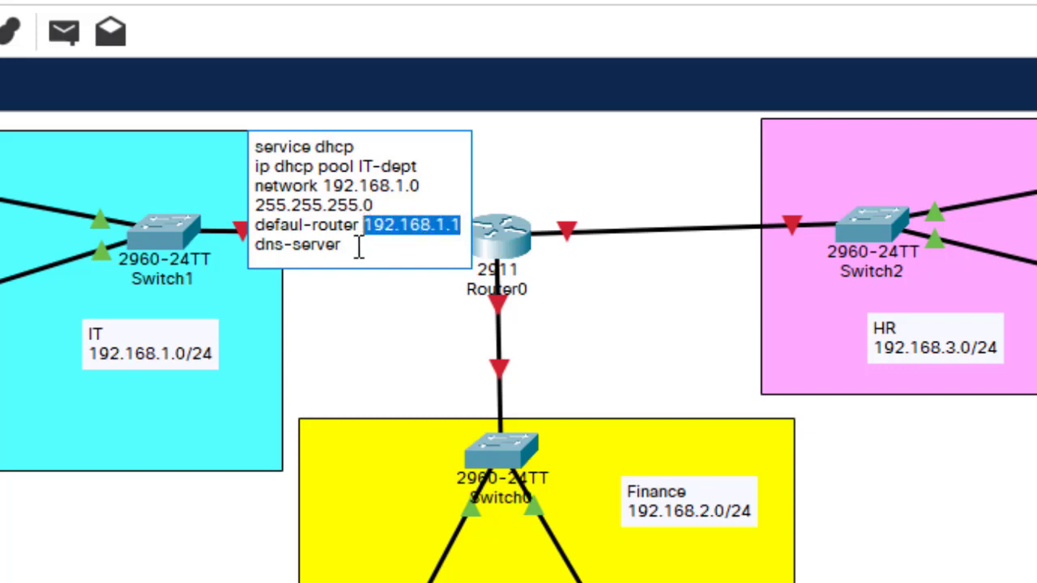
click(359, 247)
key(ctrl+v)
drag(356, 248, 348, 156)
click(660, 329)
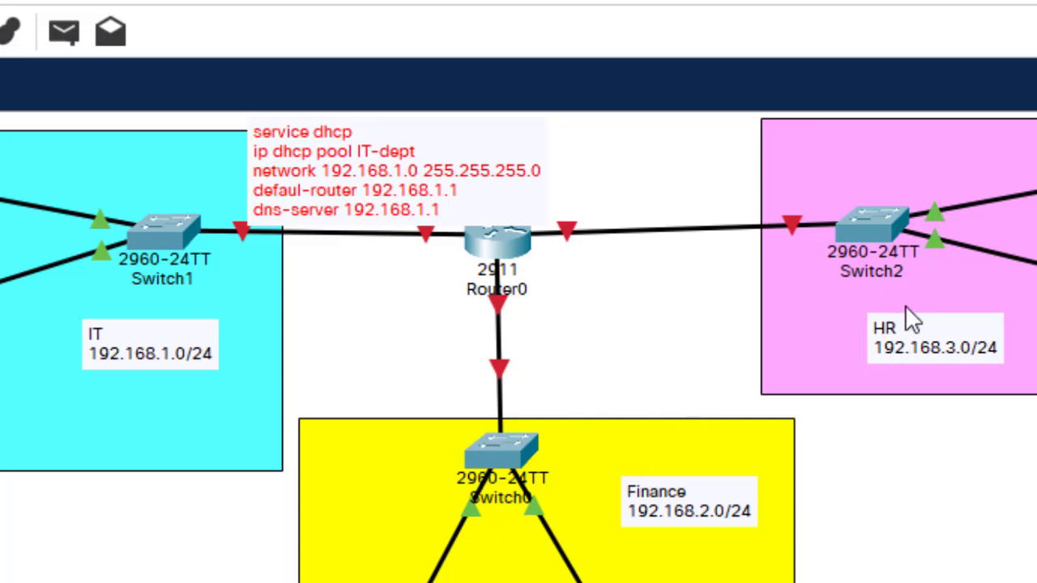
drag(408, 175, 1033, 507)
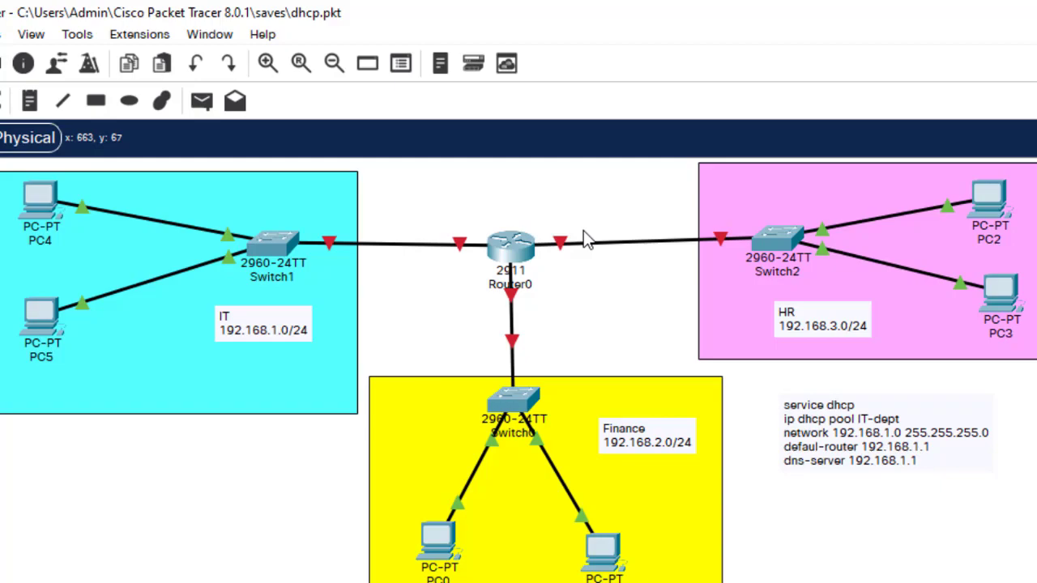
- Open Router0's command line and enter privileged EXEC mode with "en"
click(513, 250)
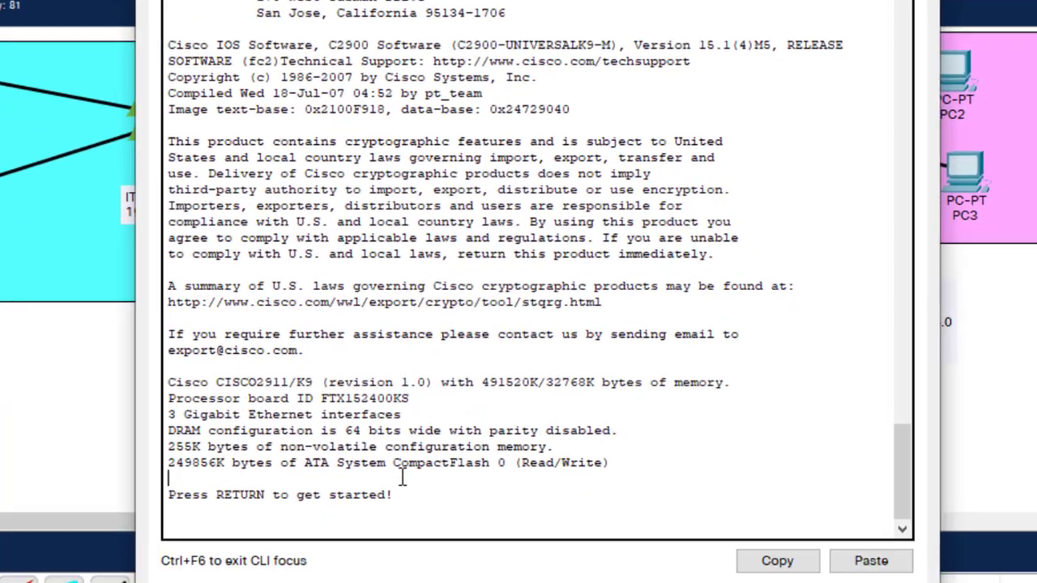
key(Return)
key(Return)
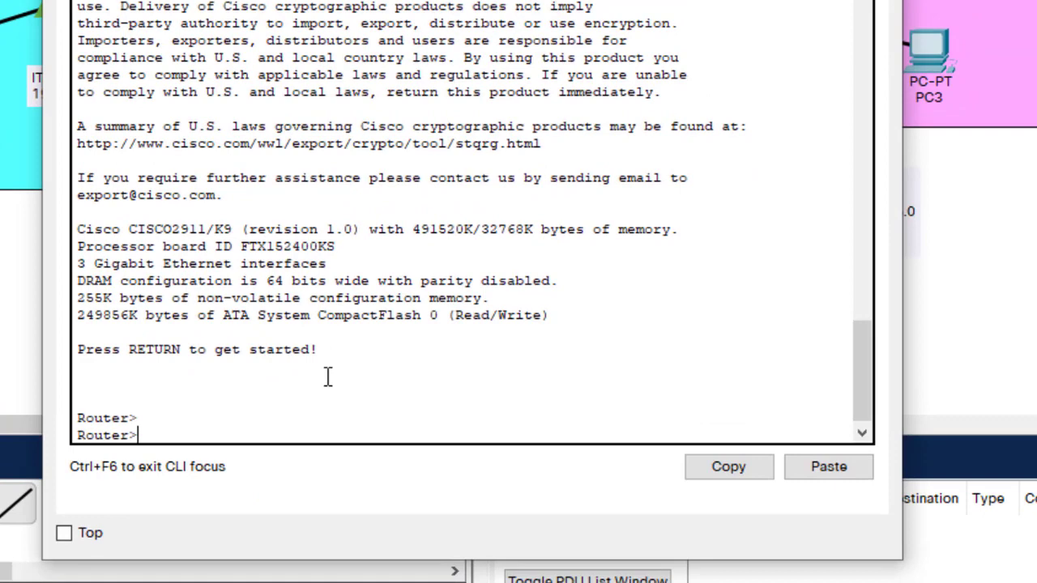
text(en)
key(Return)
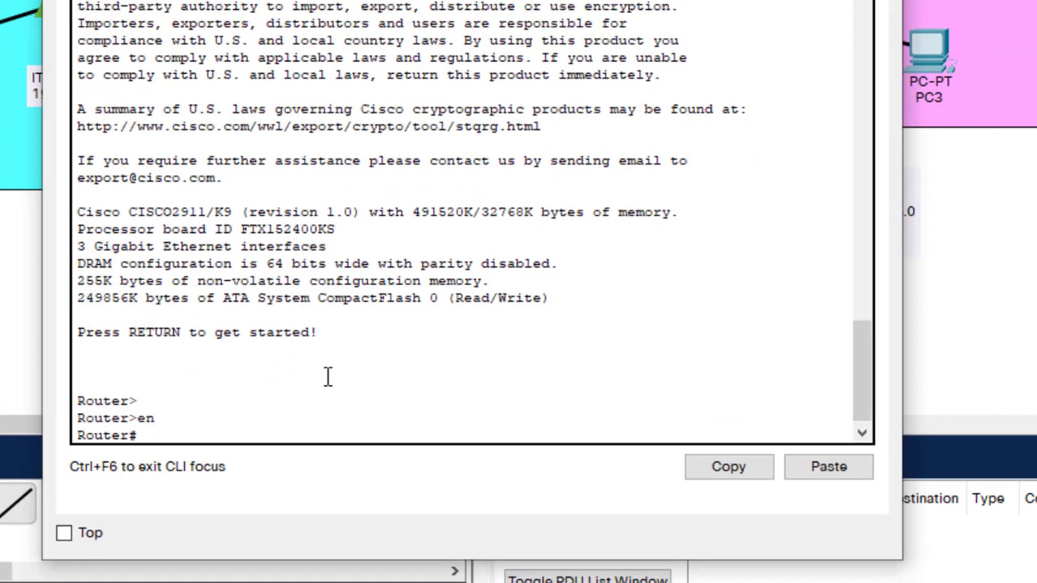
- Enter Router0's global configuration mode with "config t"
text(config t)
key(Return)
key(Return)
key(Return)
key(Return)
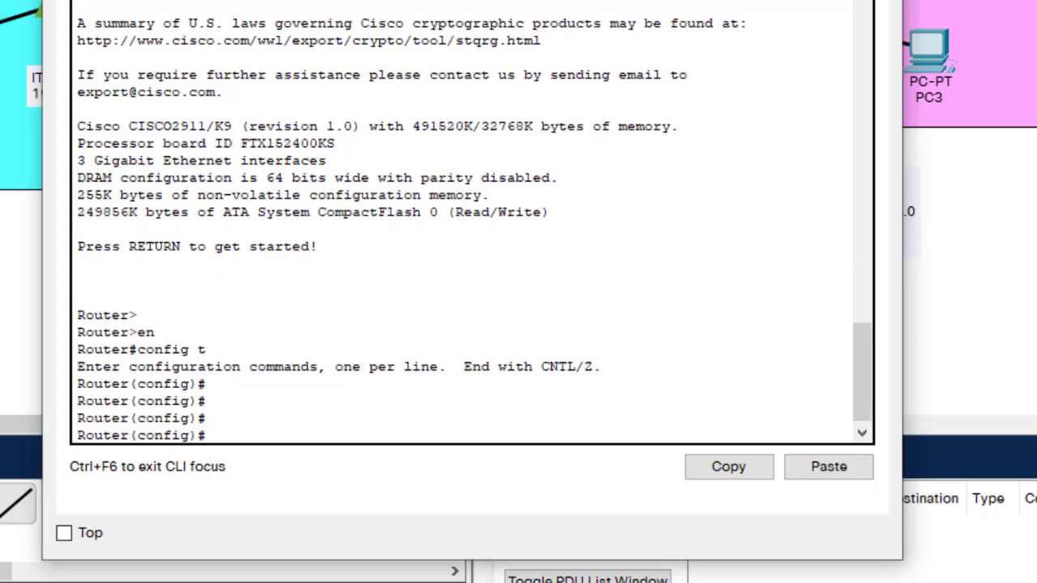
- Enable the interface range gig0/0-2 with "no shutdown" and save the configuration with "do wr"
text(int range)
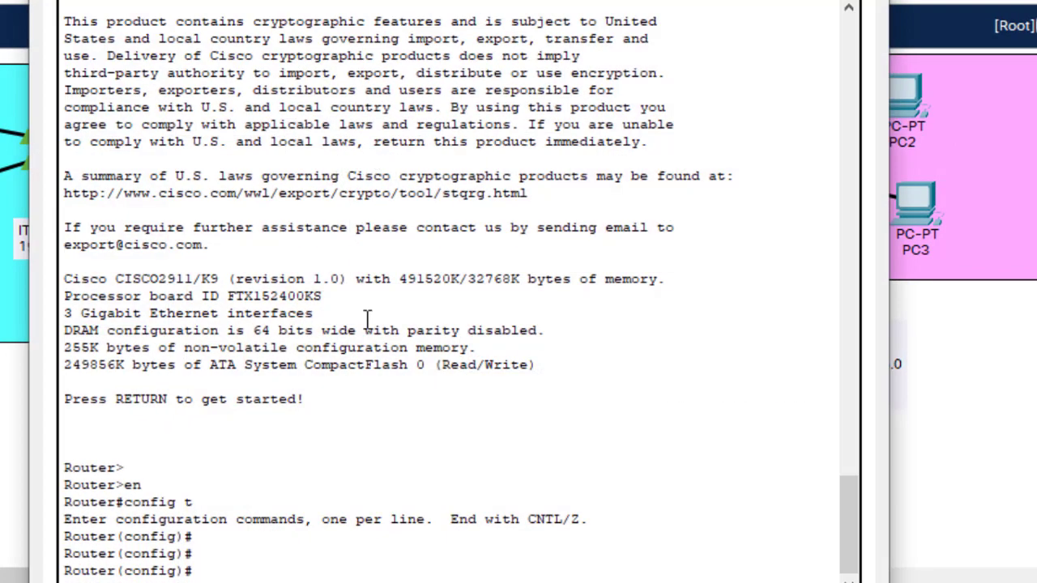
text(int range)
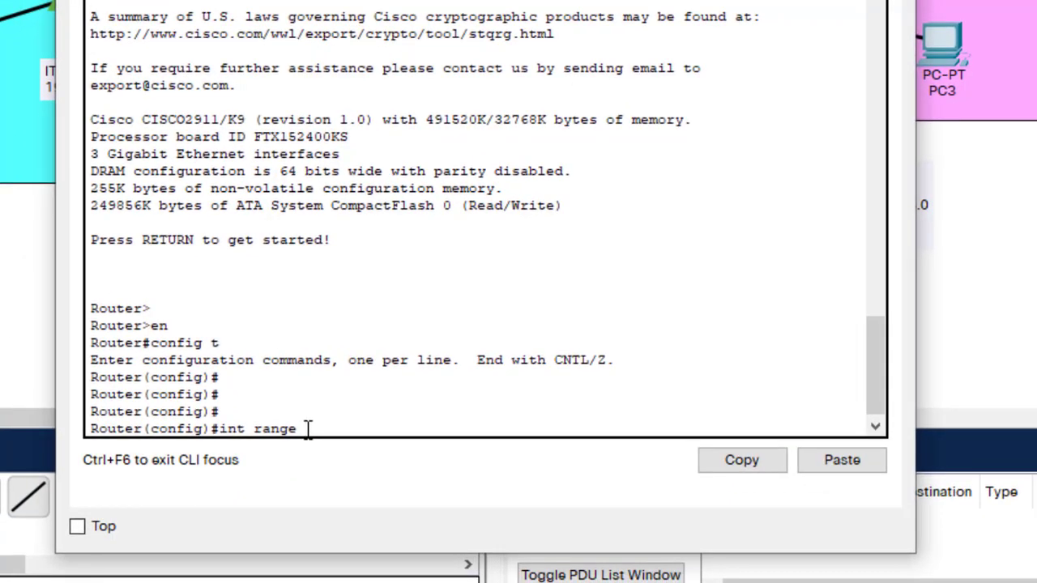
text( gig0/0-2)
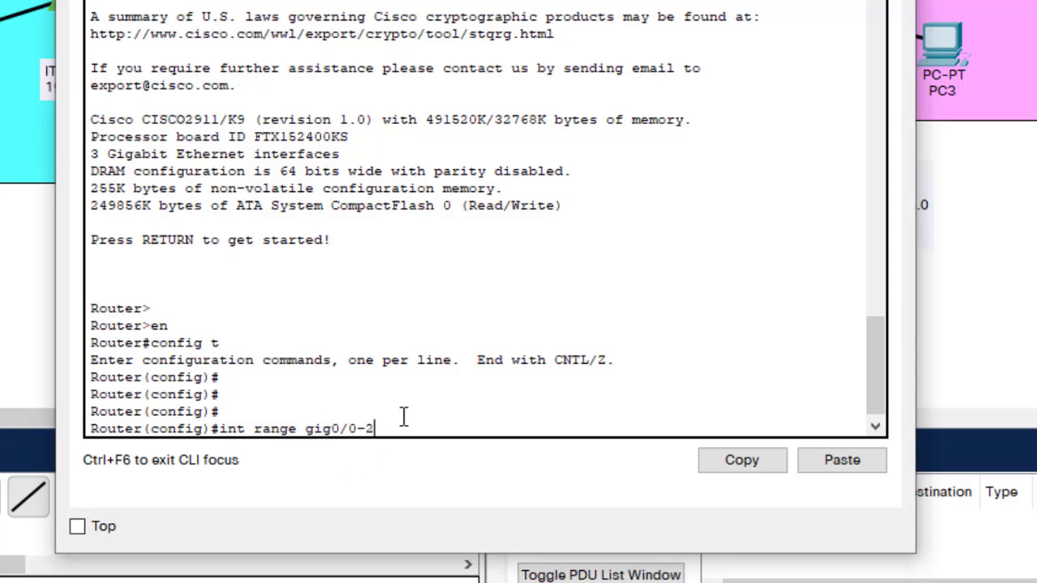
key(Return)
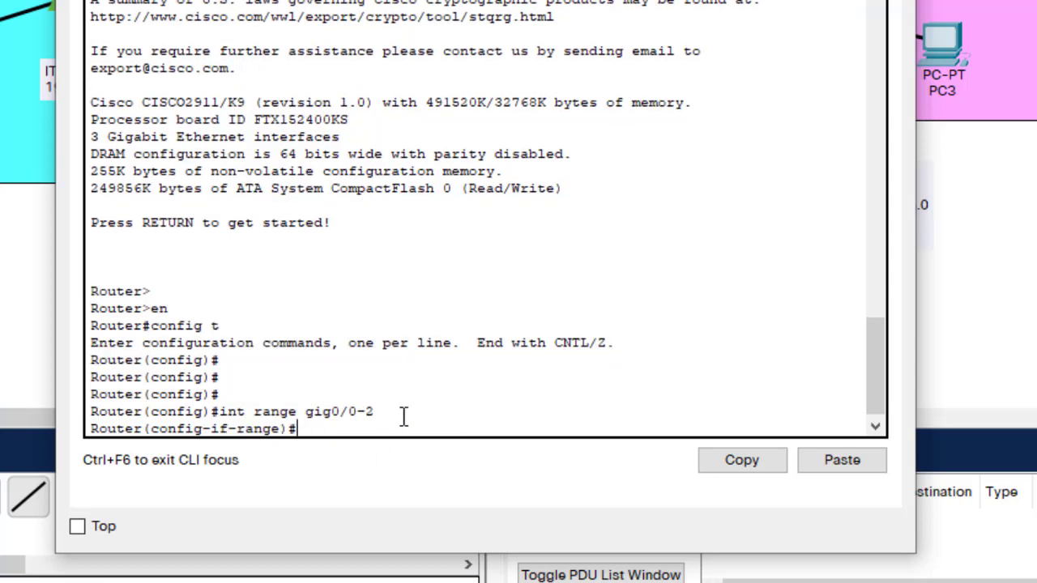
text(no shut)
key(Tab)
key(Return)
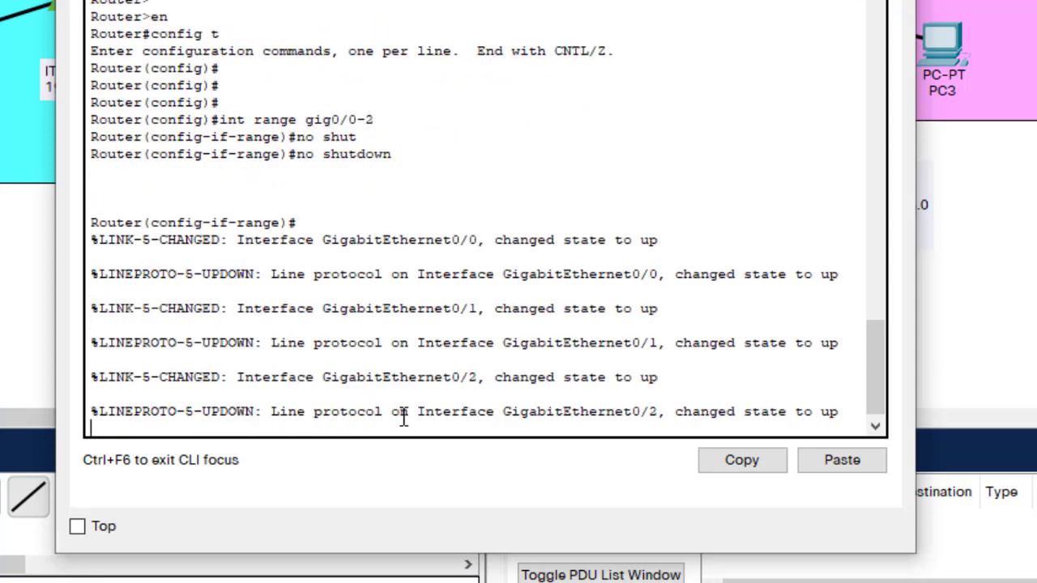
text(do wr)
key(Return)
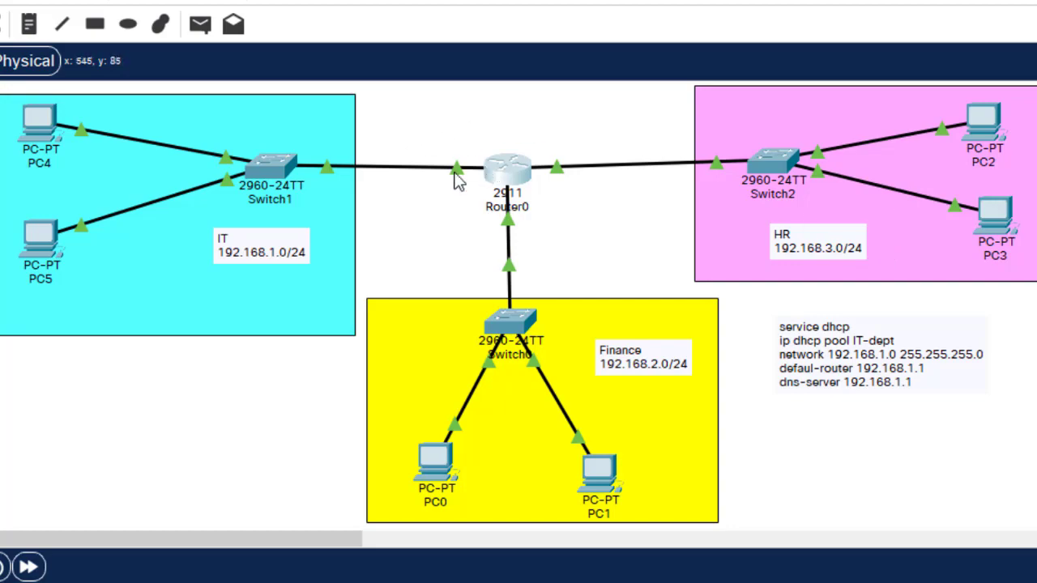
- Reopen Router0's command line and leave interface-range configuration with "exit"
click(511, 175)
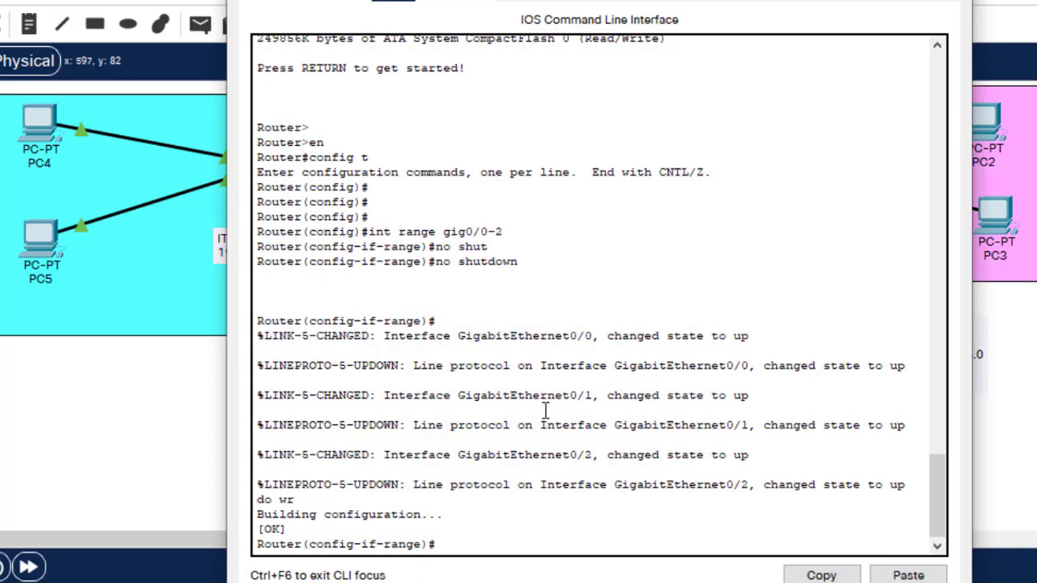
key(Return)
key(Return)
text(exit)
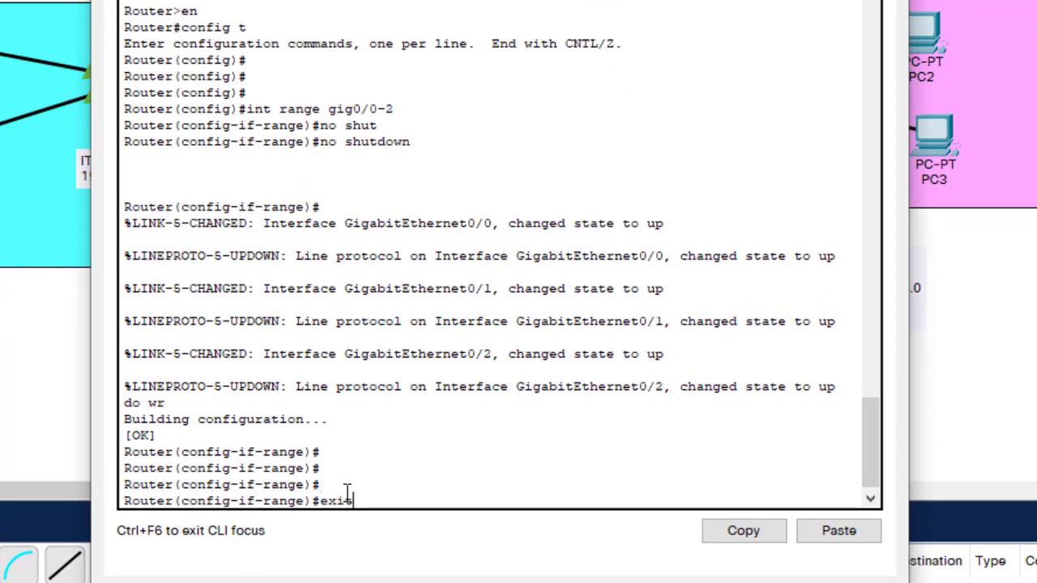
key(Return)
key(Return)
key(Return)
key(Return)
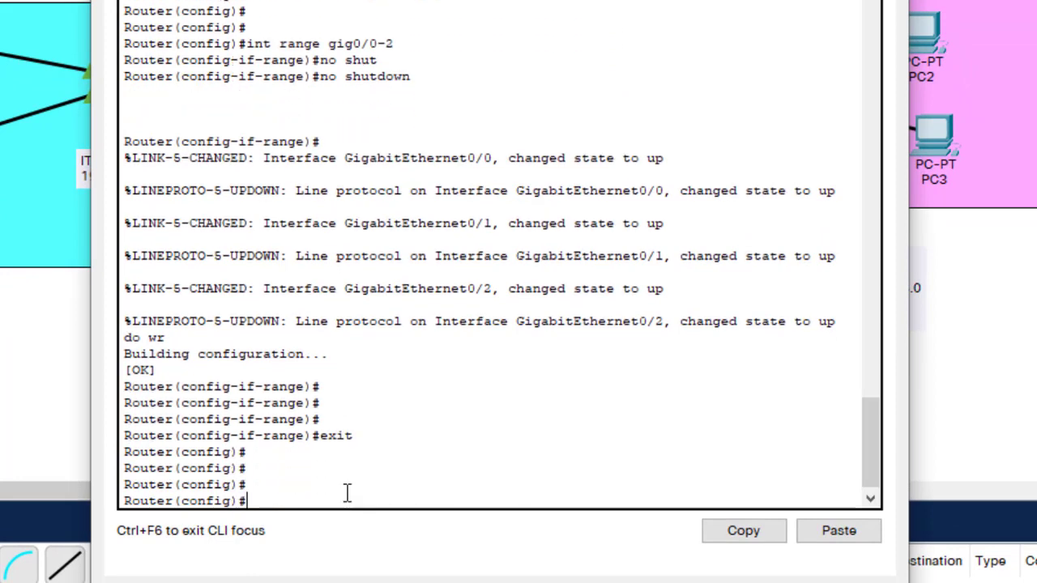
- Assign IP address 192.168.1.1 with mask 255.255.255.0 to interface gig0/0
text(int gi)
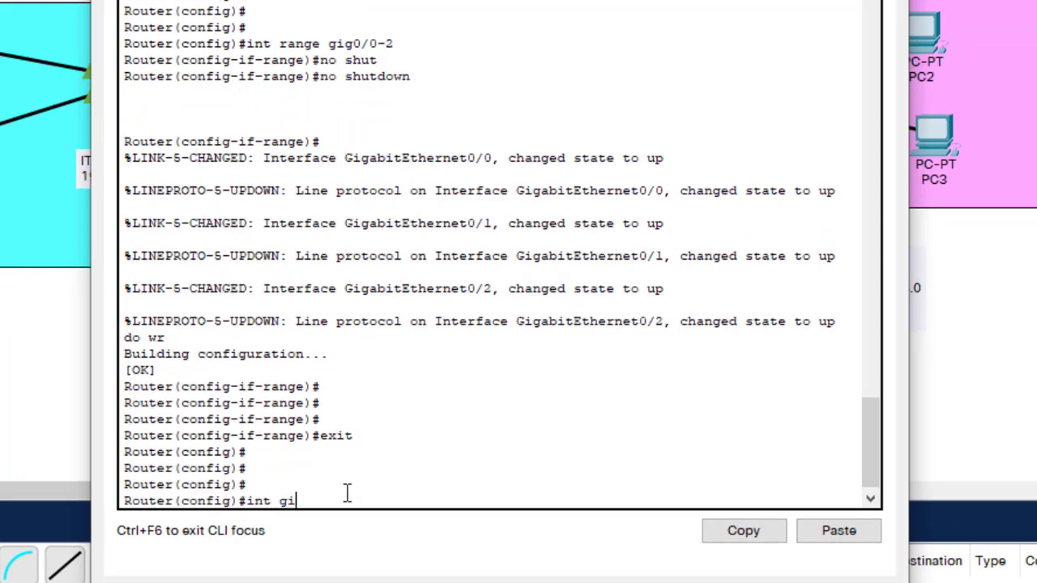
text(g0/0)
key(Return)
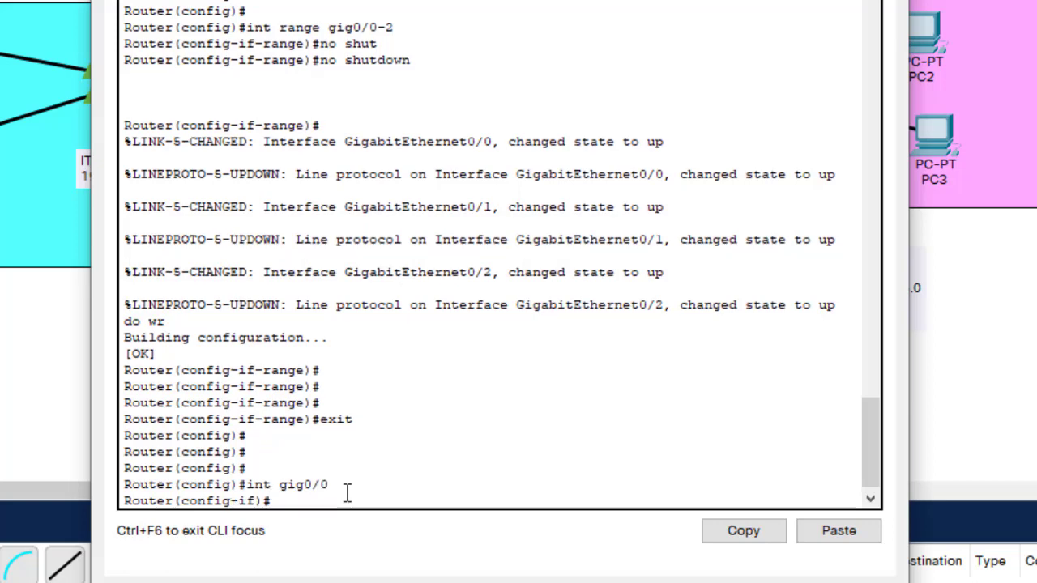
text(ip add)
key(Tab)
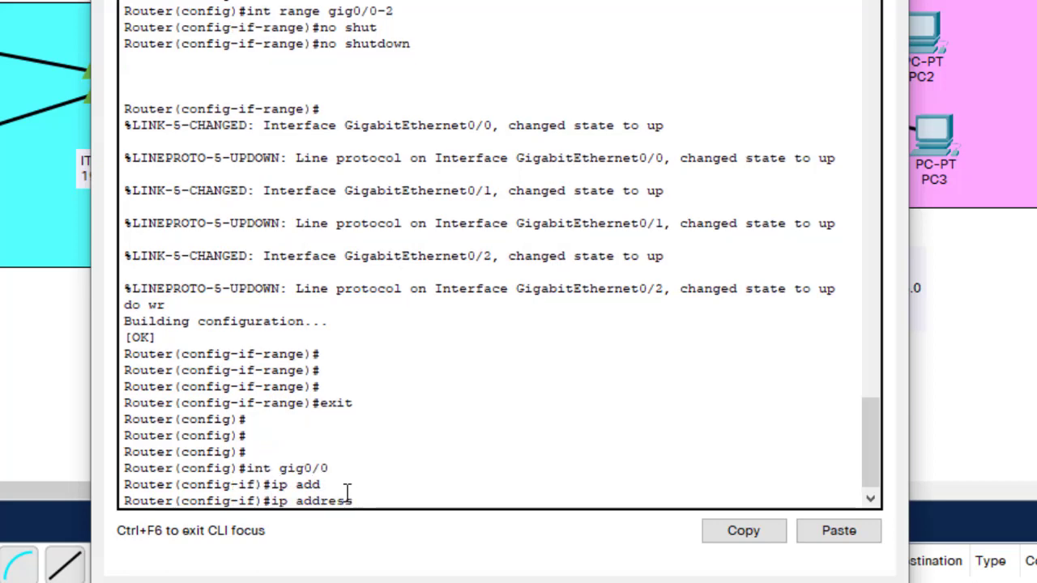
text(192.168.1.1 255.)
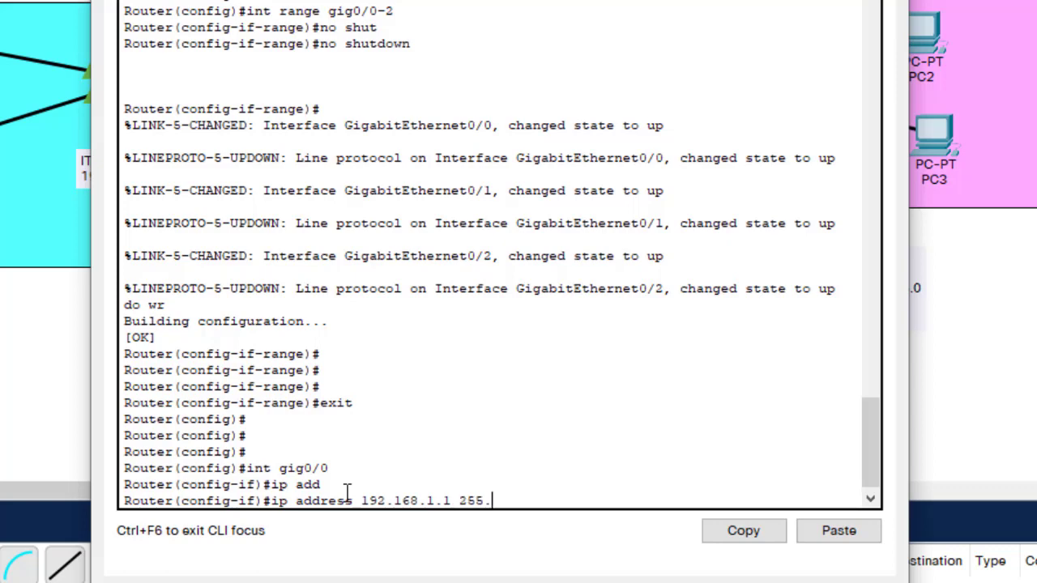
text(255.255.0)
key(Return)
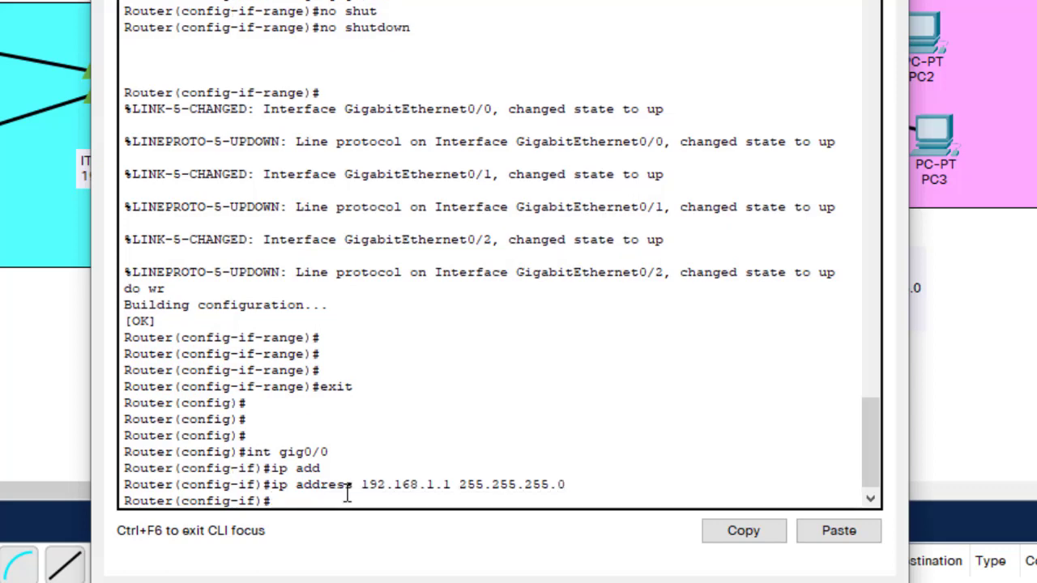
- Select interface gig0/1 and assign it IP address 192.168.2.1 with mask 255.255.255.0
text(exit)
key(Down)
key(BackSpace)
text(192.168.1.1)
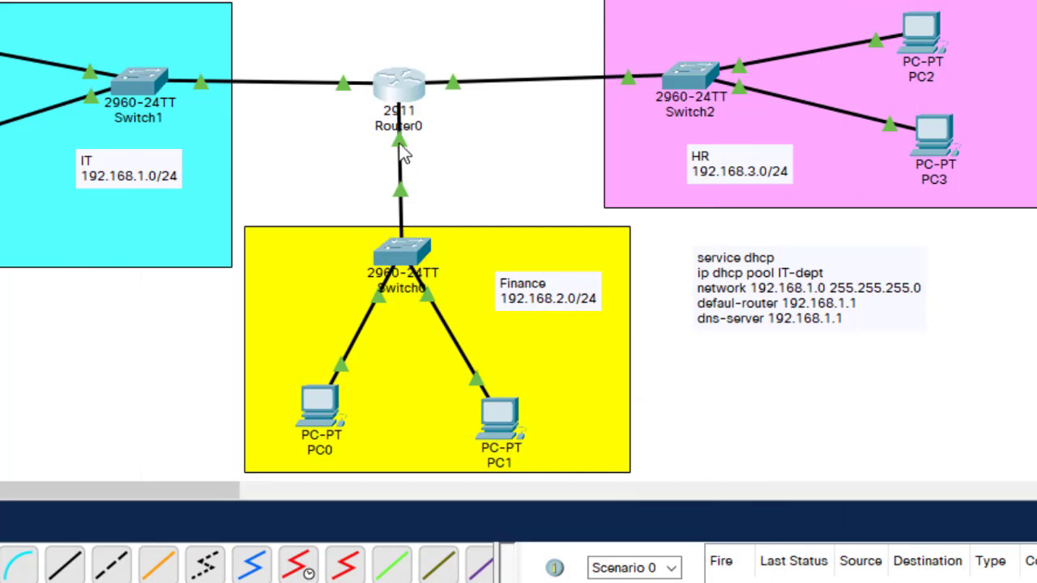
click(397, 78)
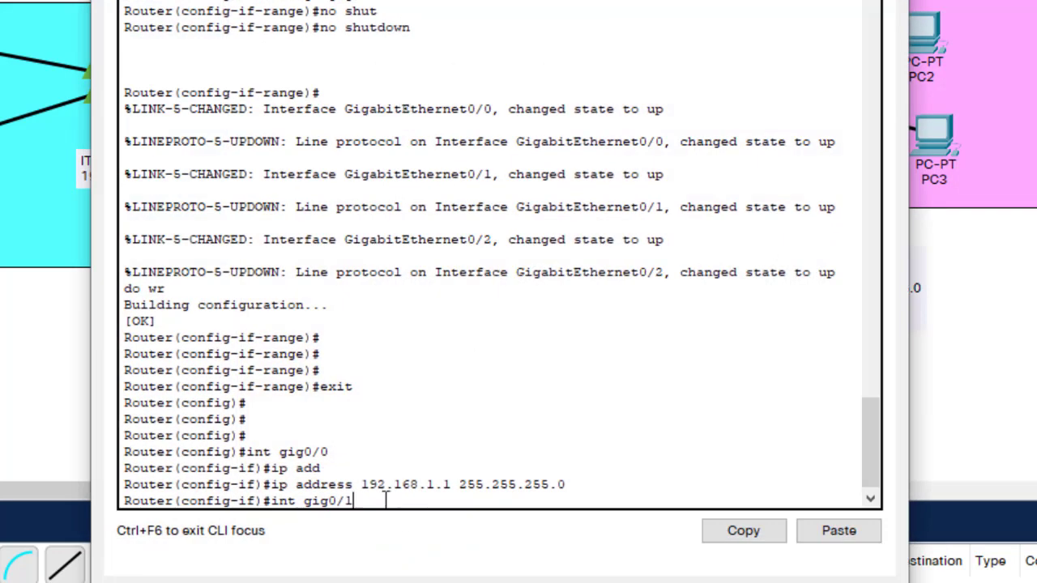
key(Return)
key(Up)
key(Up)
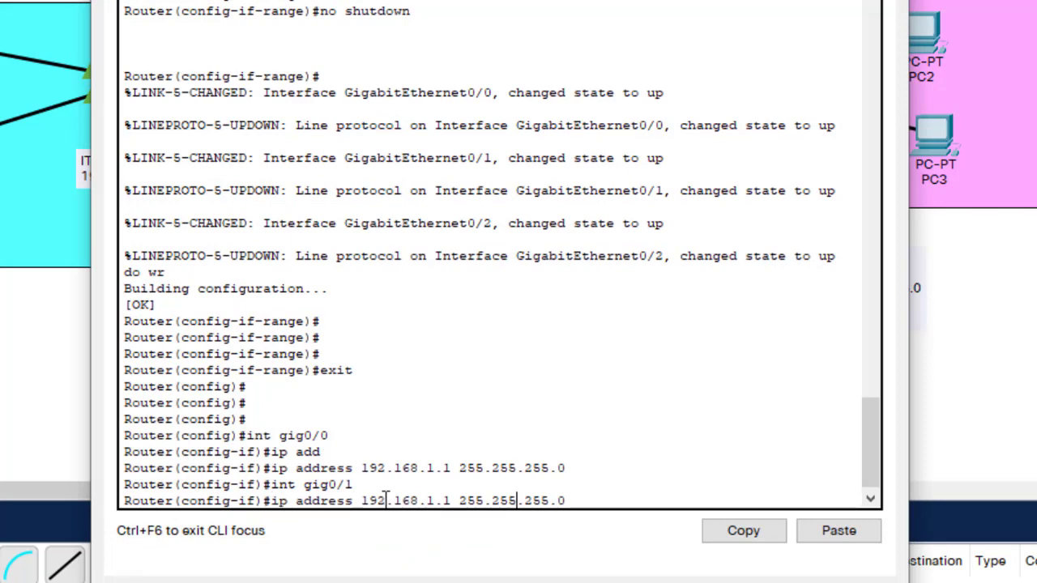
key(Left)
key(Left)
key(Left)
key(Left)
key(Left)
key(Left)
key(BackSpace)
text(2)
key(Return)
- Assign 192.168.3.1 with mask 255.255.255.0 to interface gig0/2 and save the configuration with "do wr"
key(Up)
key(Up)
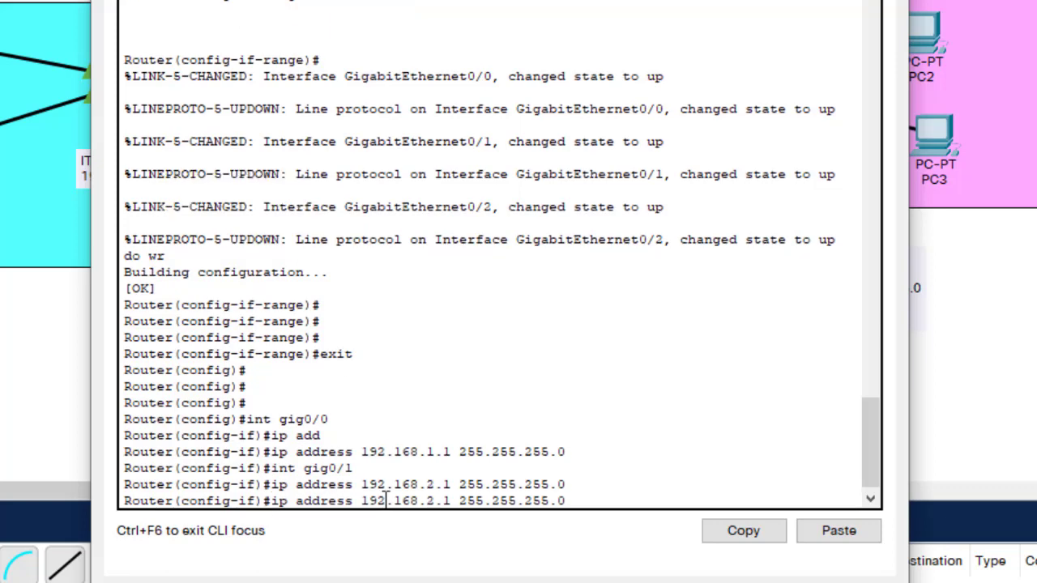
key(BackSpace)
text(2)
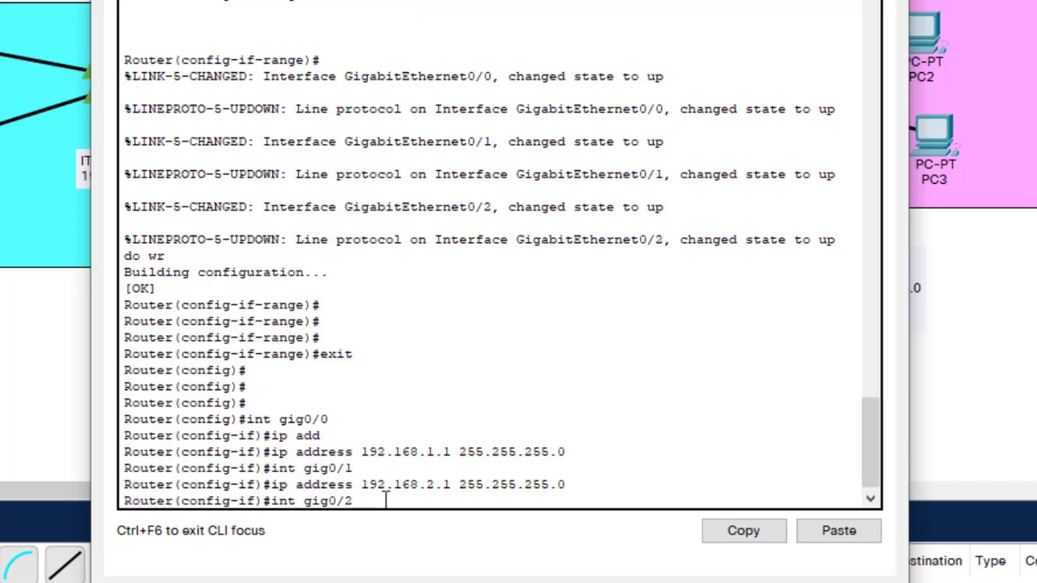
key(Return)
key(Up)
key(Up)
key(Up)
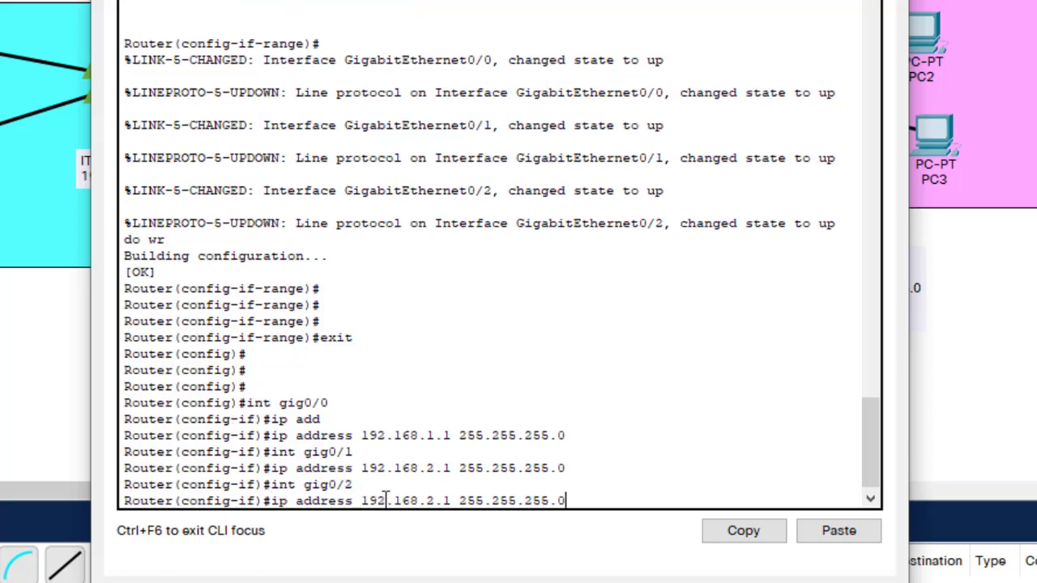
key(Up)
key(Down)
key(Down)
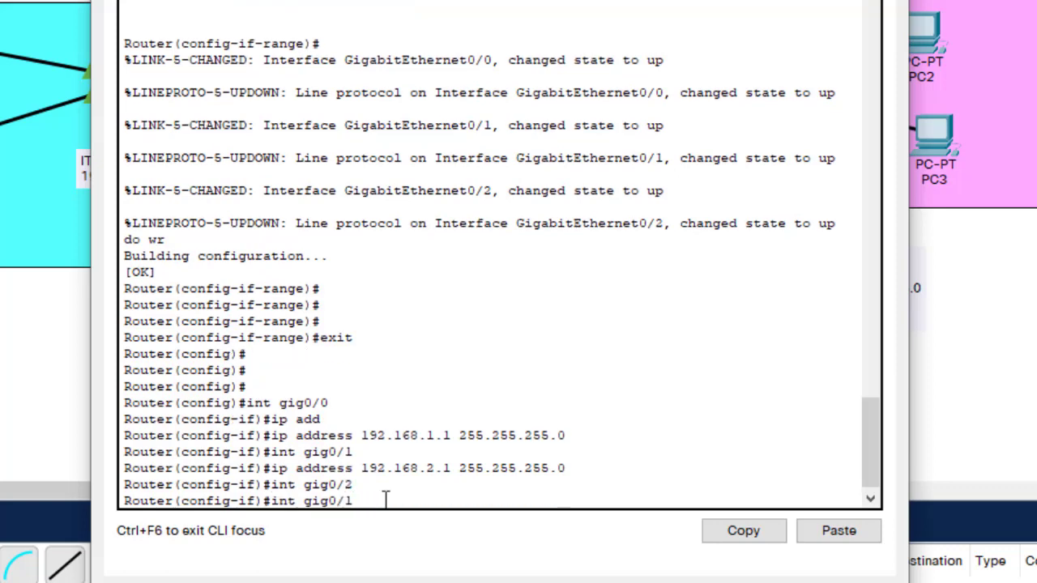
key(Left)
key(Left)
key(Left)
key(Left)
key(Left)
key(Left)
key(Left)
key(Left)
key(Left)
key(Left)
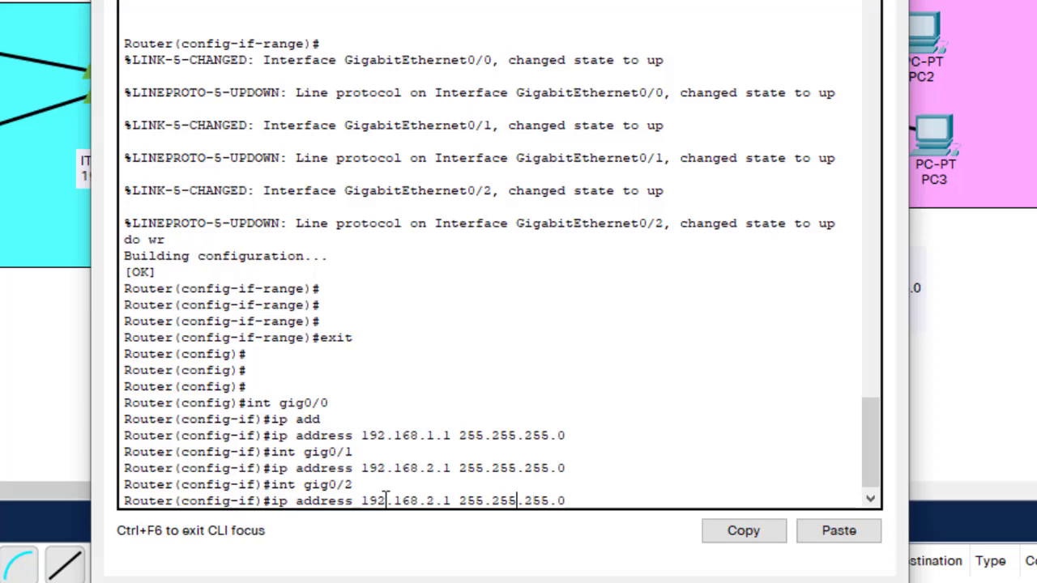
key(Left)
key(Left)
key(BackSpace)
text(3)
key(Return)
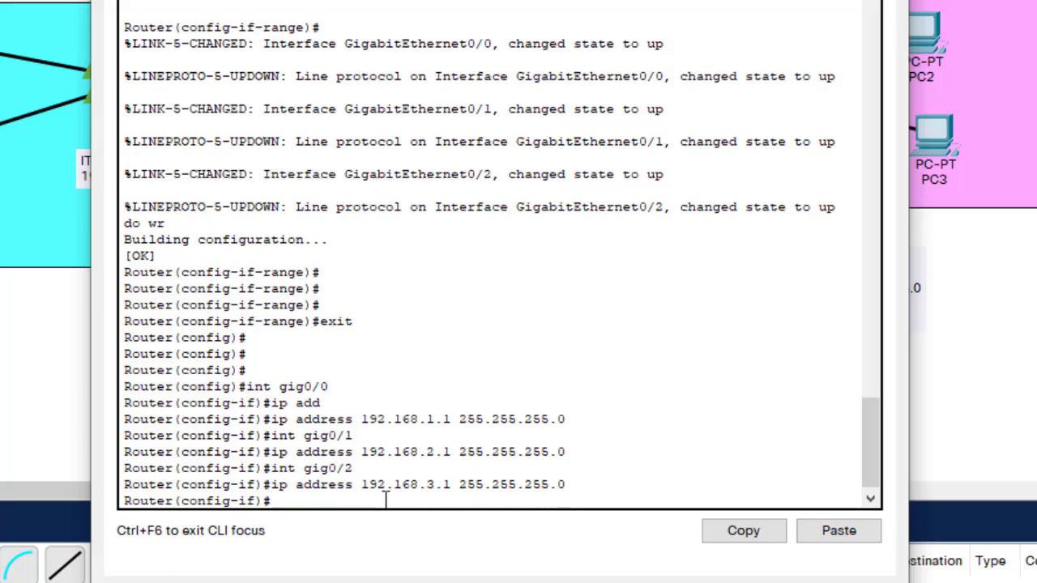
text(do wr)
key(Return)
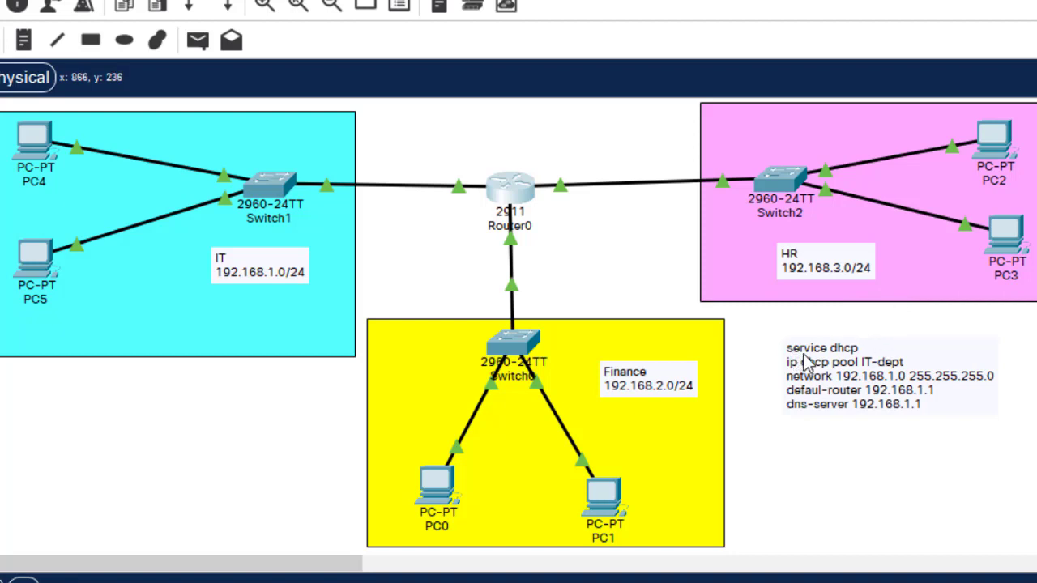
- Move the DHCP command note from below the pink area to just beside Router0
click(847, 373)
drag(848, 381, 591, 268)
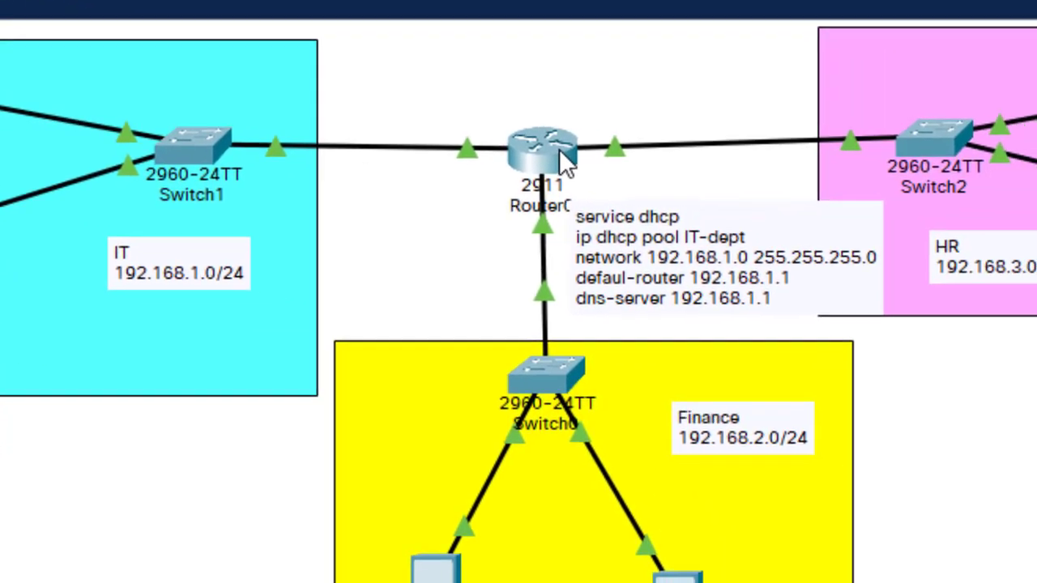
- Reopen Router0's command line and return from interface configuration to global configuration mode with "exit"
click(533, 154)
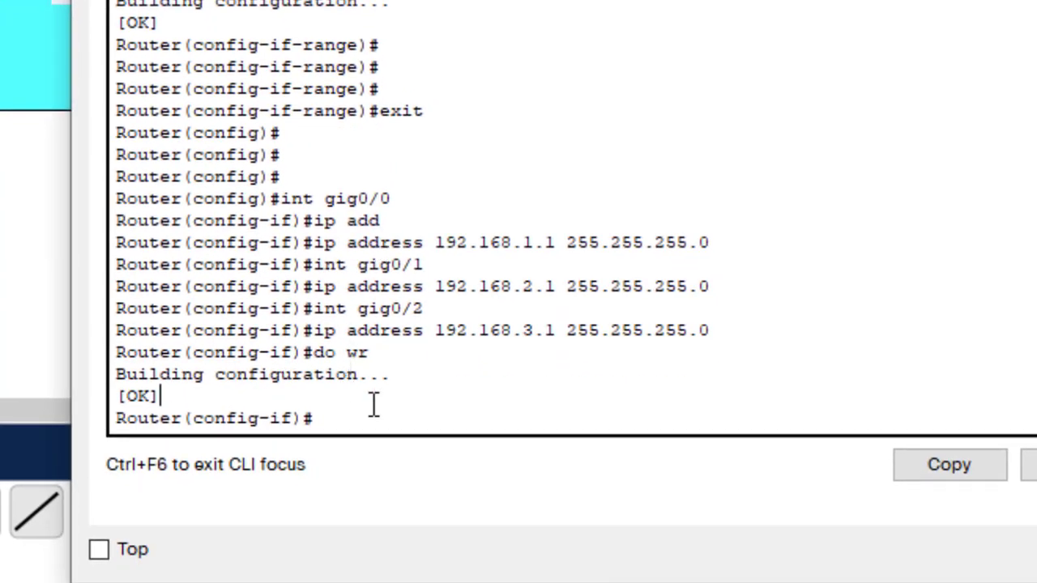
key(Return)
key(Return)
key(Return)
text(exit)
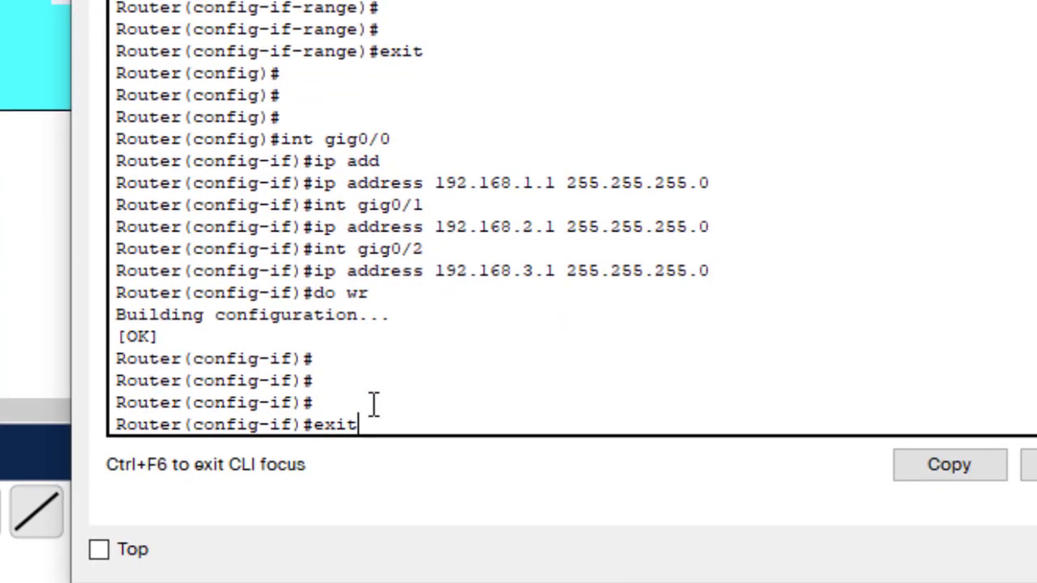
key(Return)
key(Return)
key(Return)
key(Return)
key(Return)
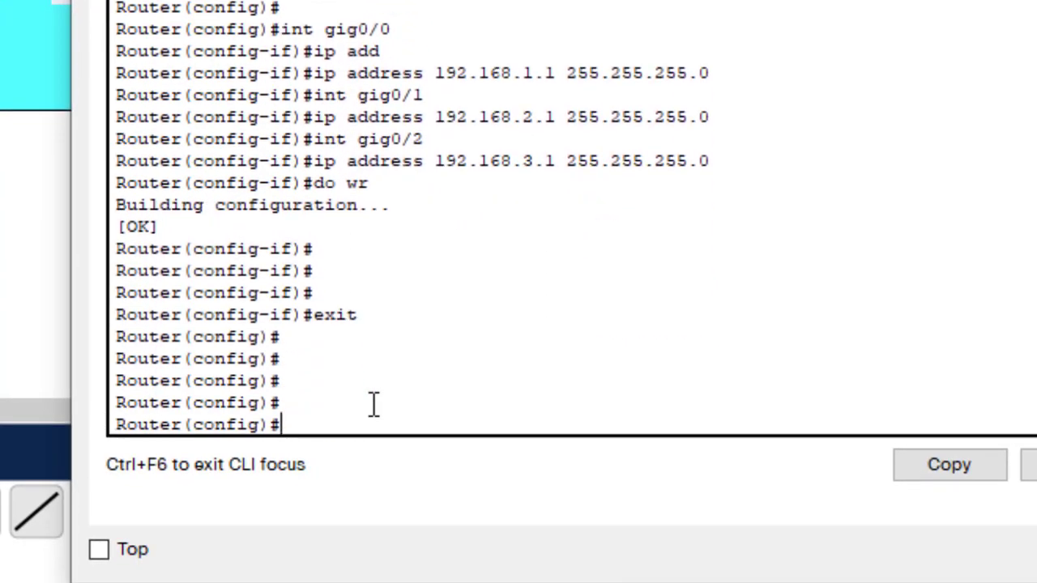
- Enable the DHCP service on Router0 with "service dhcp"
text(serv)
key(Tab)
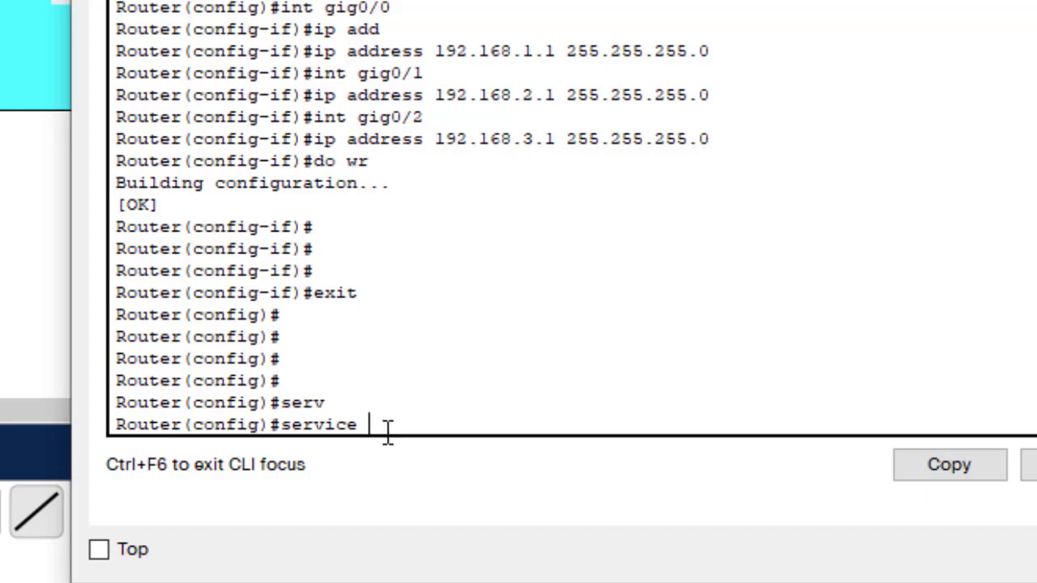
text(dhc)
key(Tab)
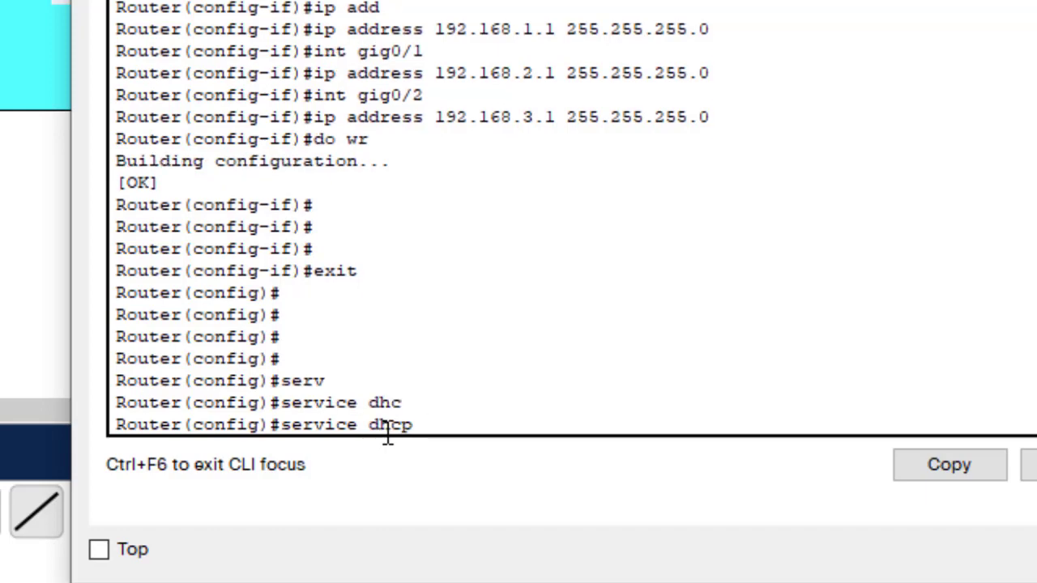
key(Return)
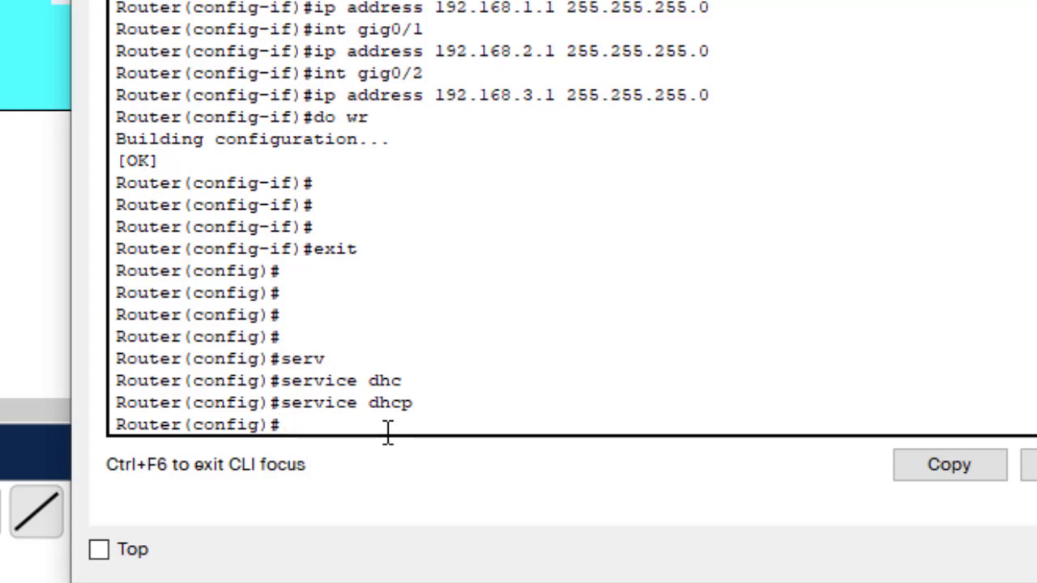
- Create a DHCP pool named IT-Dept on Router0 with "ip dhcp pool IT-Dept"
drag(519, 0, 853, 139)
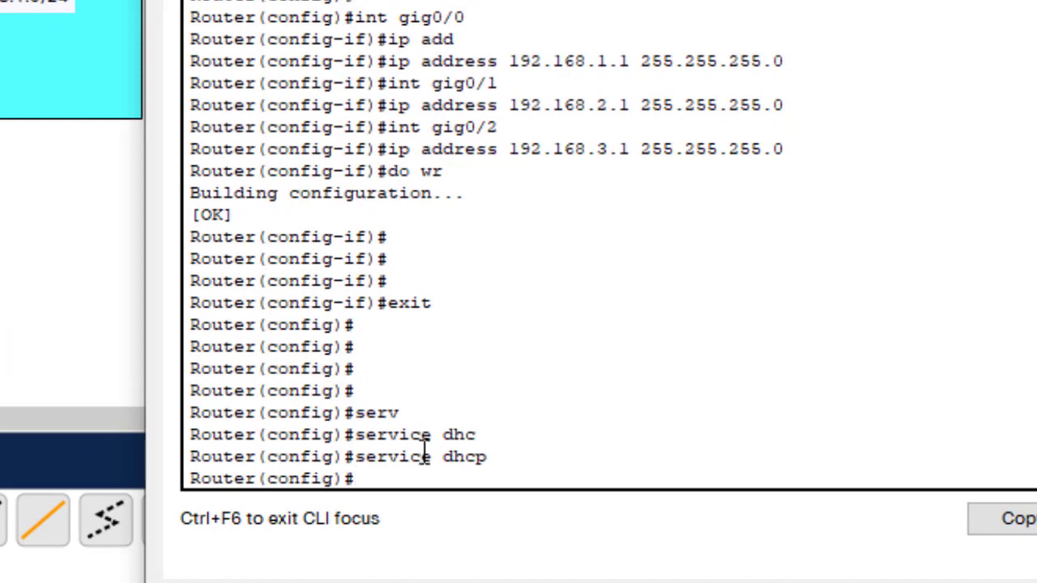
text(ip dhc)
key(Tab)
text(p)
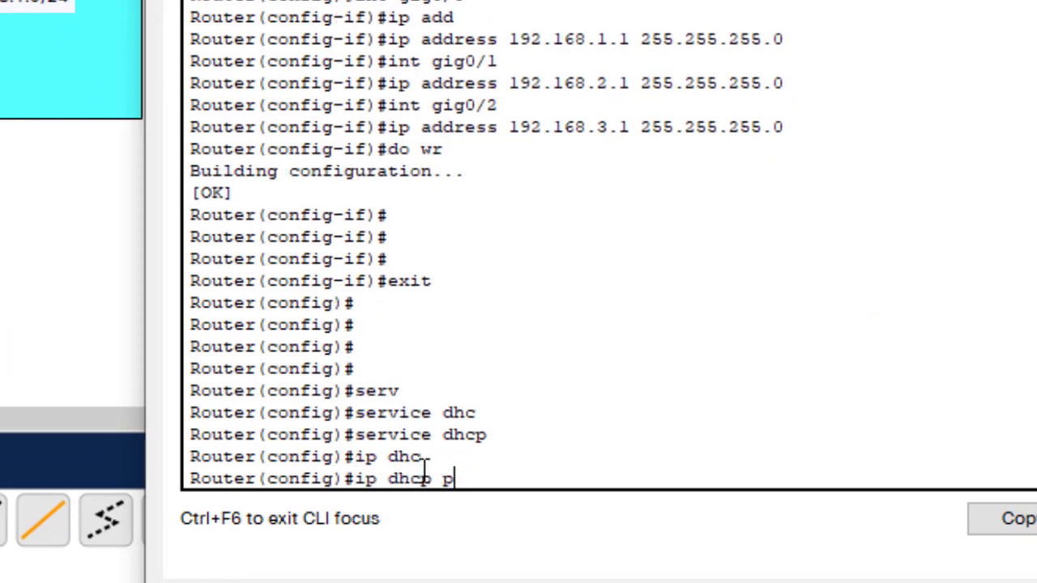
text(ool IT-Dept)
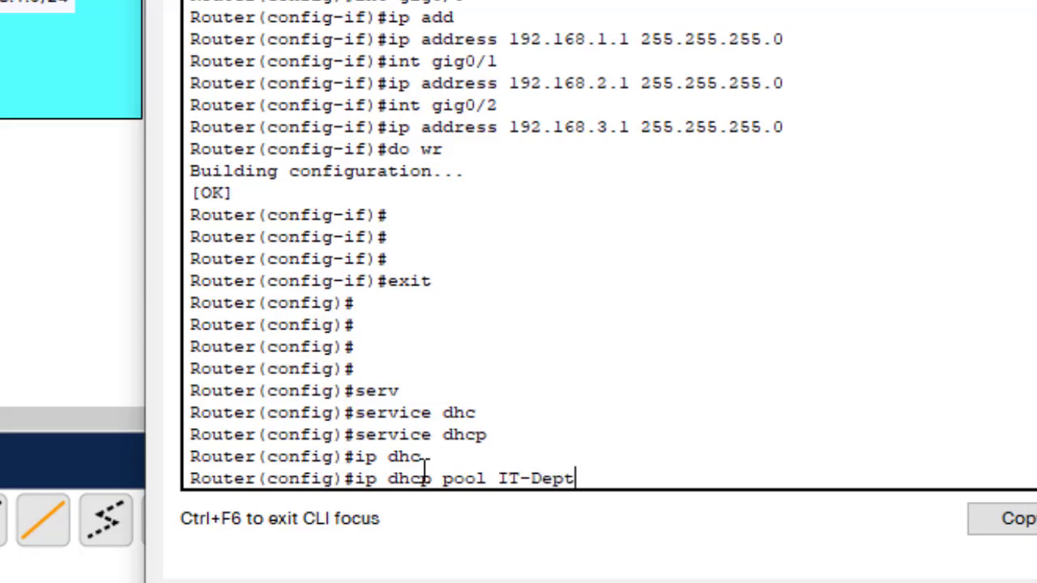
key(Return)
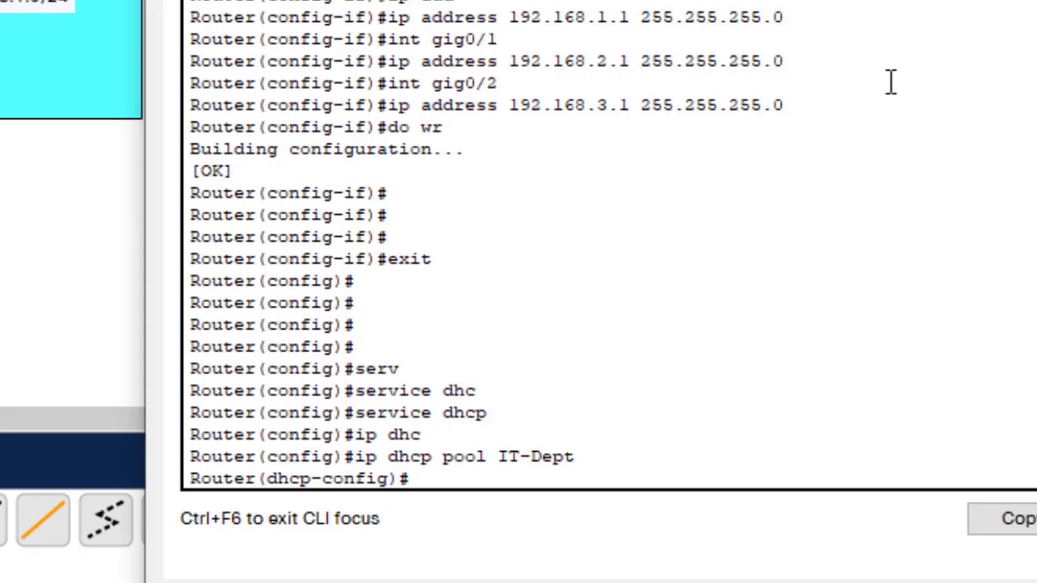
- Assign network 192.168.1.0 with mask 255.255.255.0 to the IT-Dept pool
text(network 192)
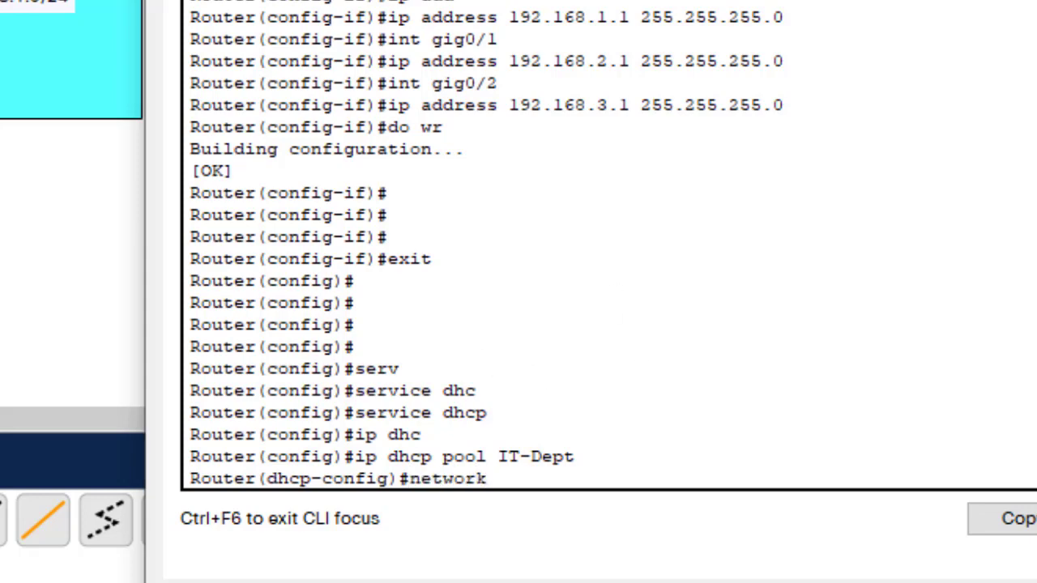
text(.168.1)
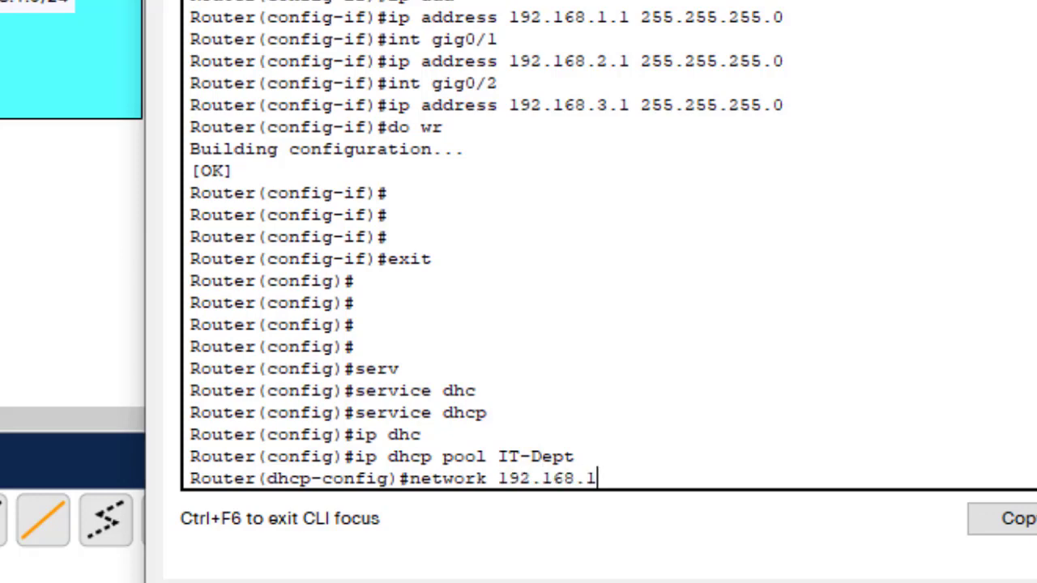
text(.0 255.255)
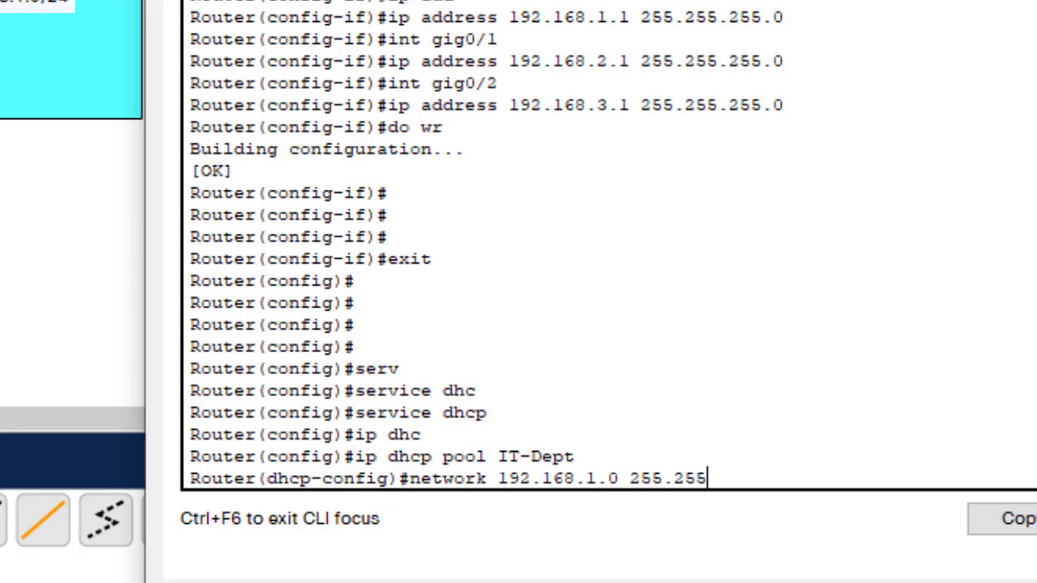
text(.255.0)
key(Return)
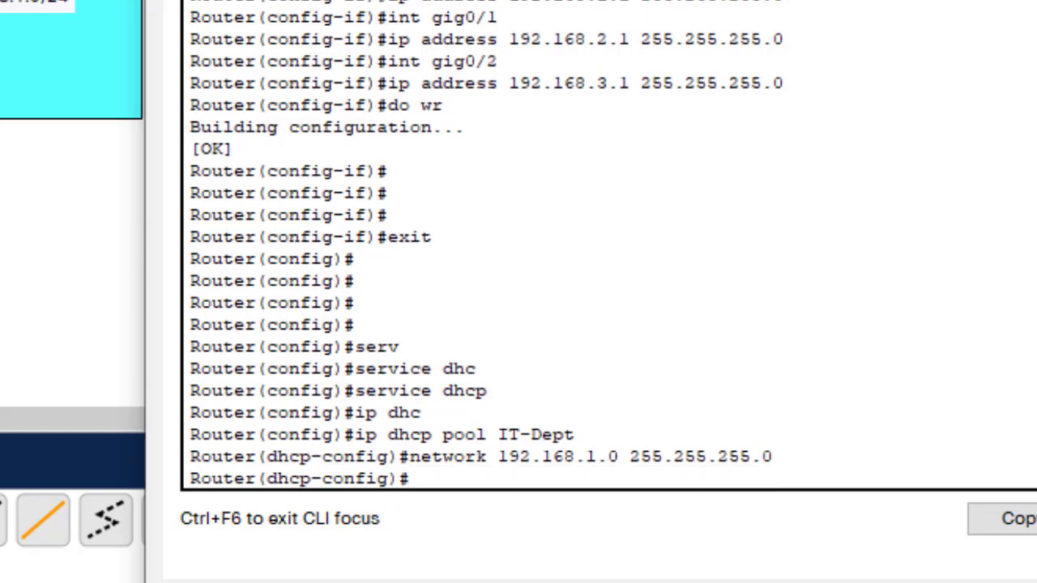
- Set both the default router and the DNS server of the IT-Dept pool to 192.168.1.1
text(def)
key(Tab)
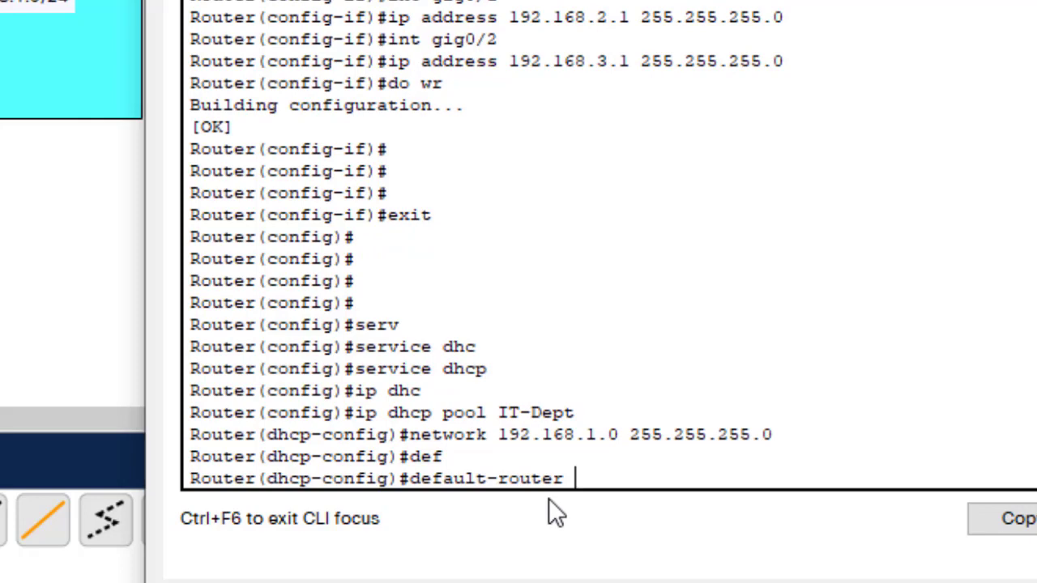
text(192.168.1.1)
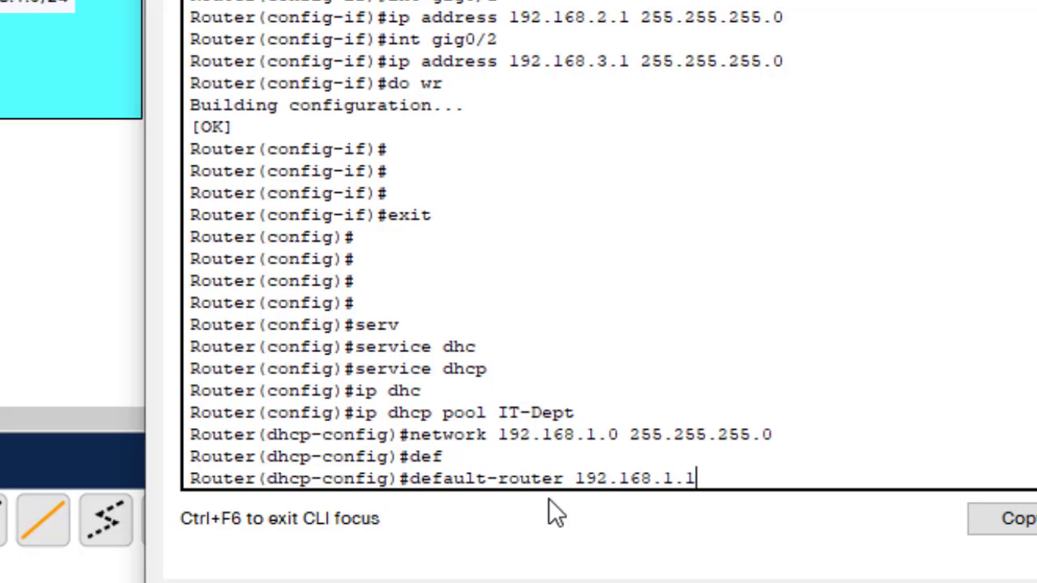
key(Return)
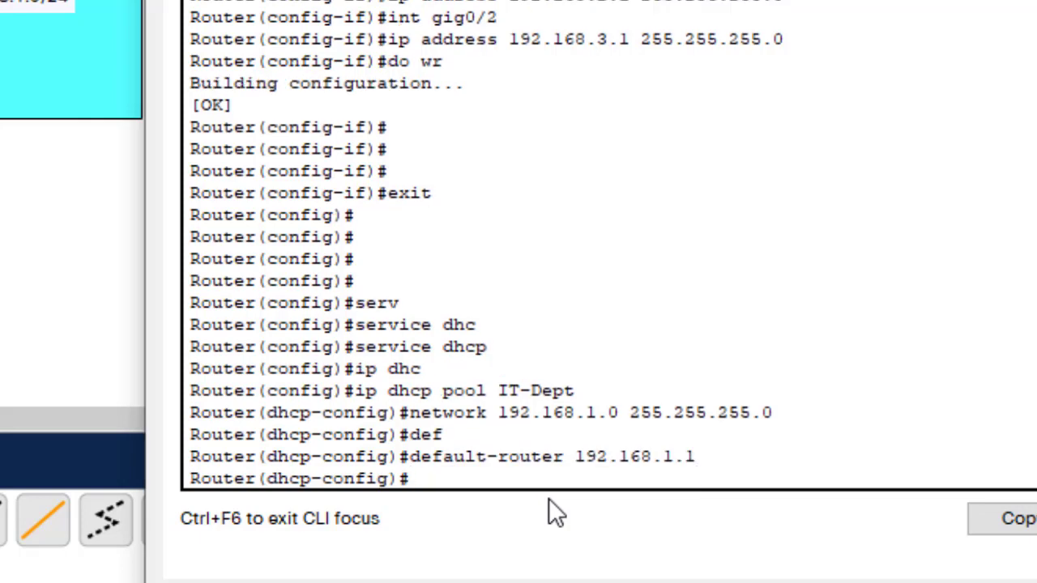
text(dns)
key(Tab)
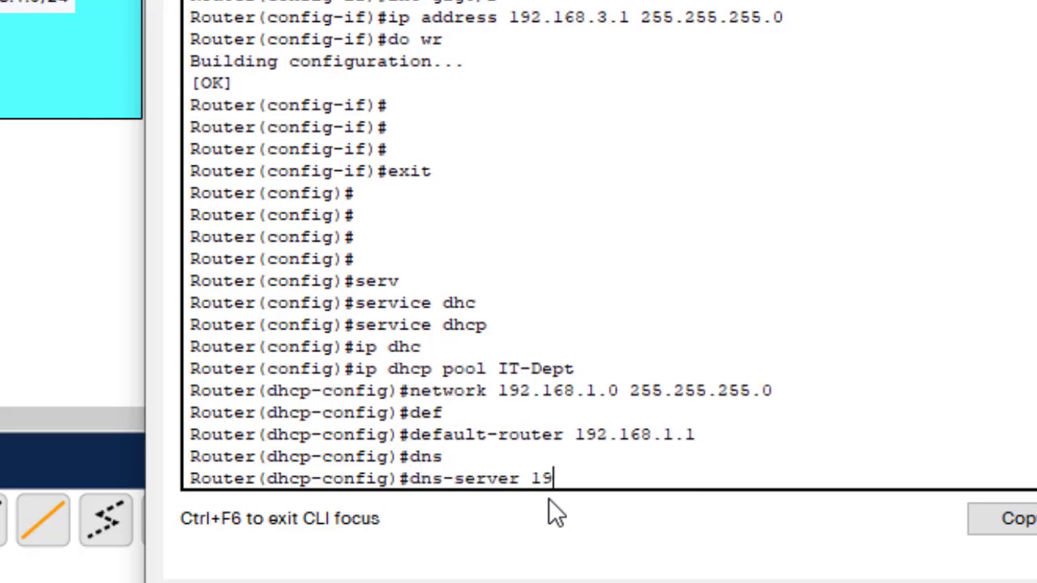
text(192.168.1.1)
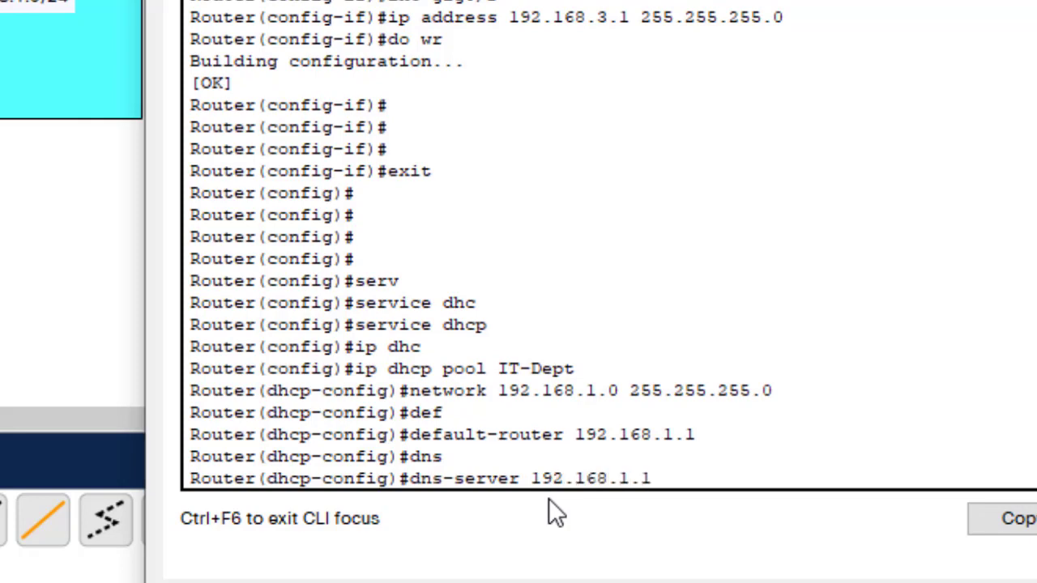
key(Return)
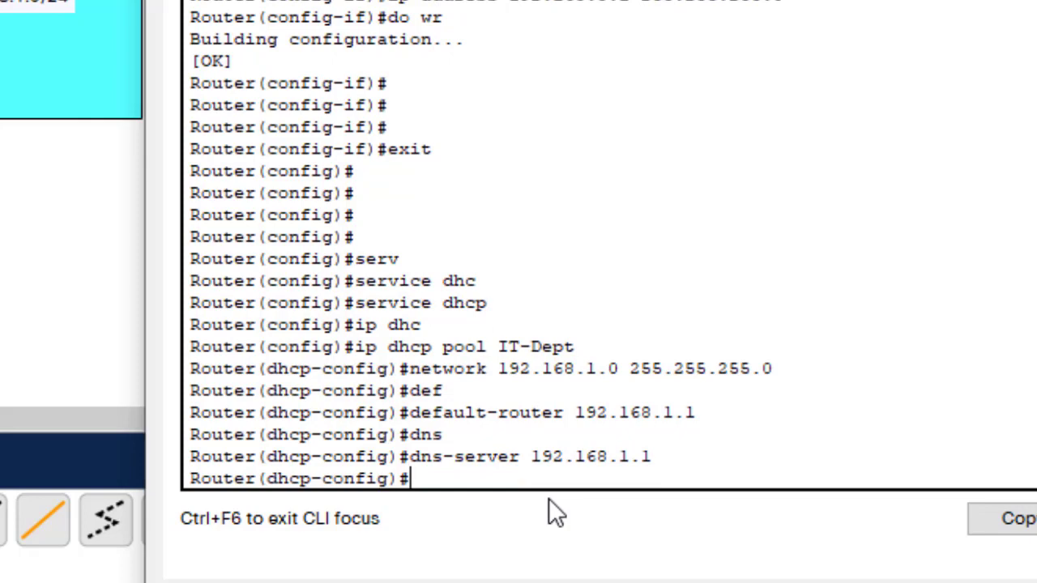
- Leave DHCP pool configuration with "exit" and save the router configuration with "do wr"
text(exit)
key(Return)
text(do wr)
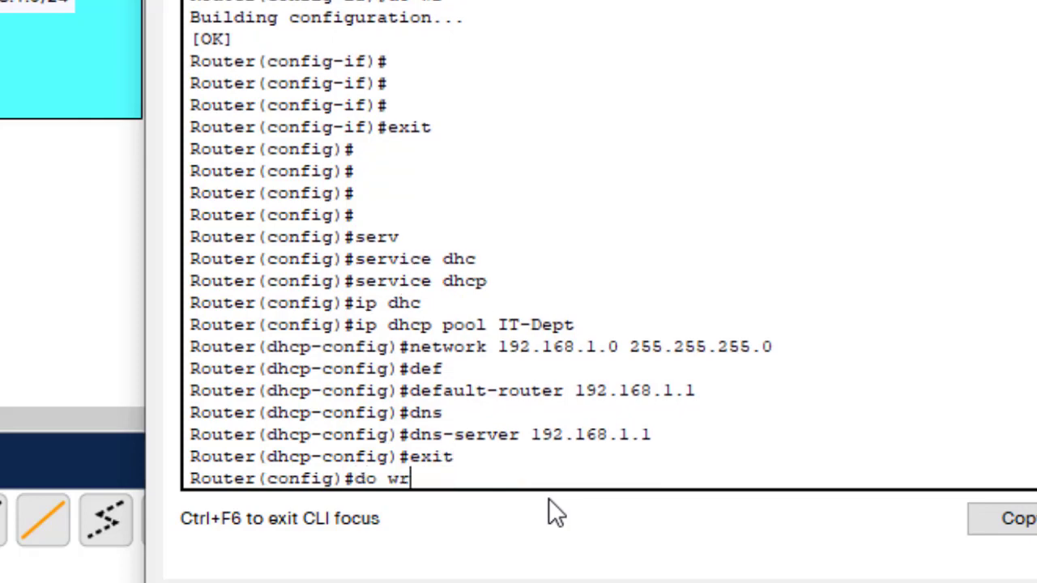
key(Return)
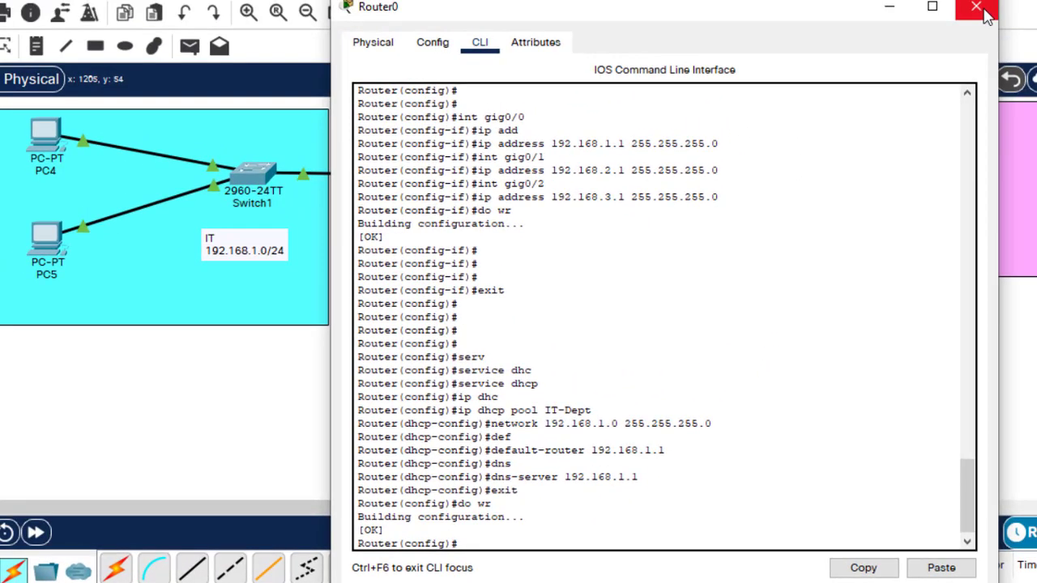
- Close Router0's window and switch PC5's IPv4 configuration from static to DHCP
click(976, 8)
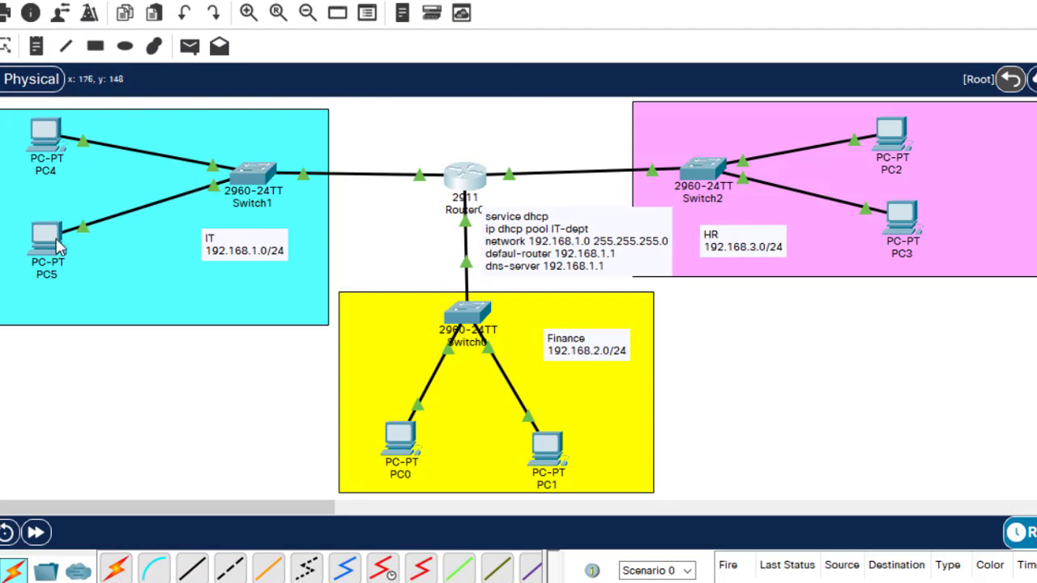
click(50, 246)
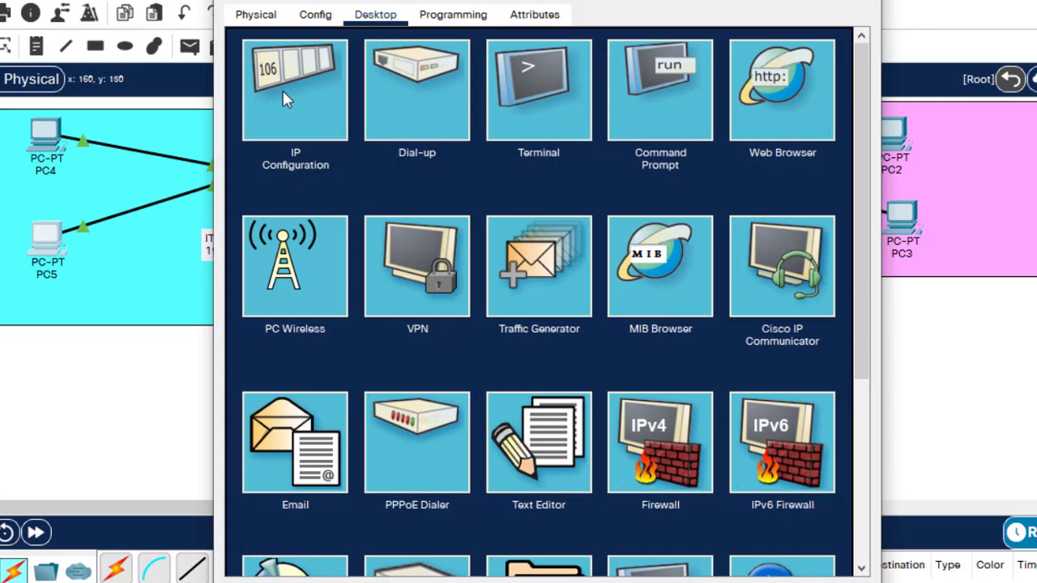
click(283, 90)
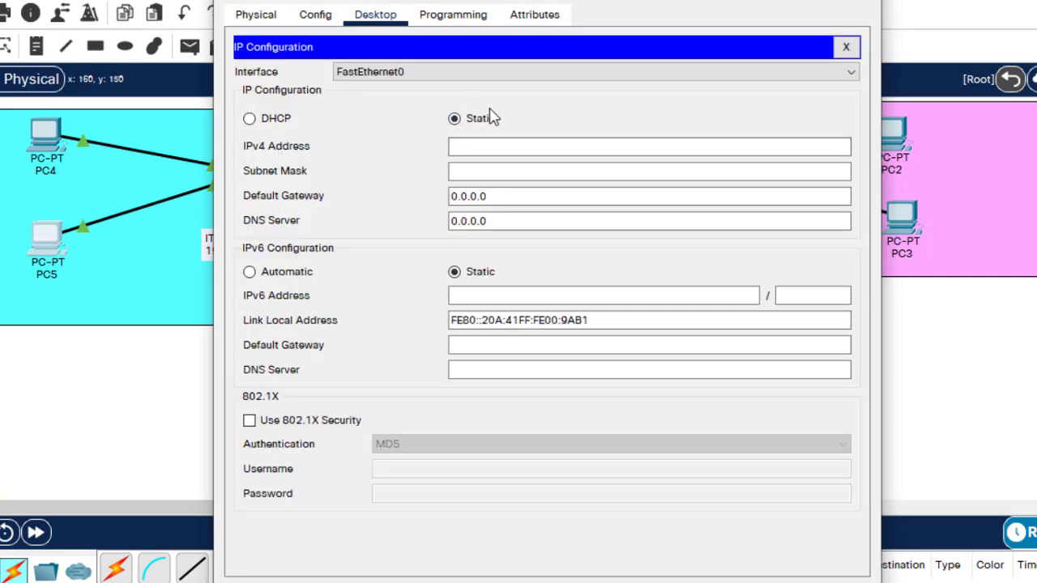
click(261, 127)
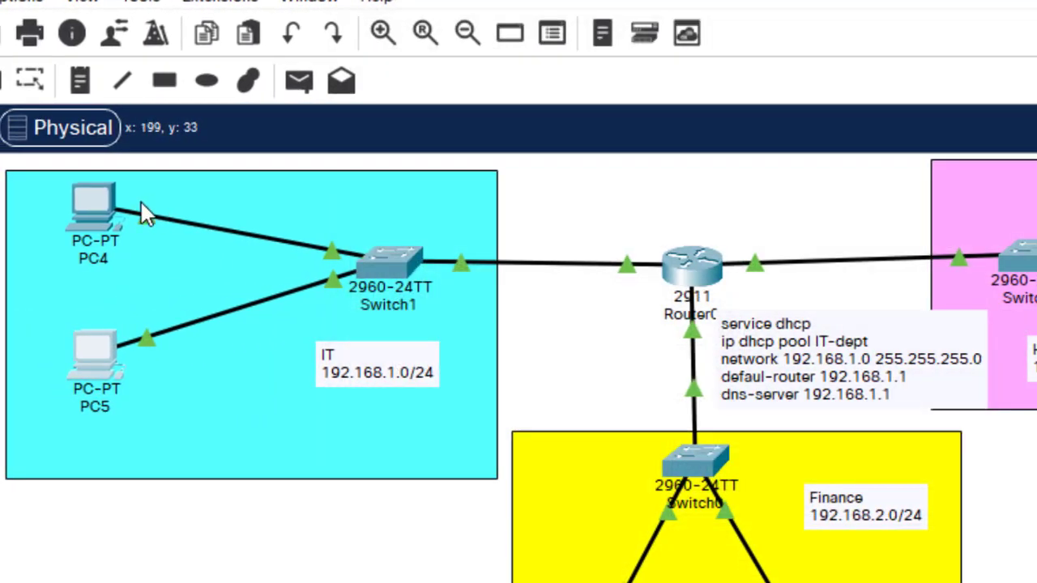
- Open PC4's IP configuration and set its IPv4 addressing to DHCP
click(89, 210)
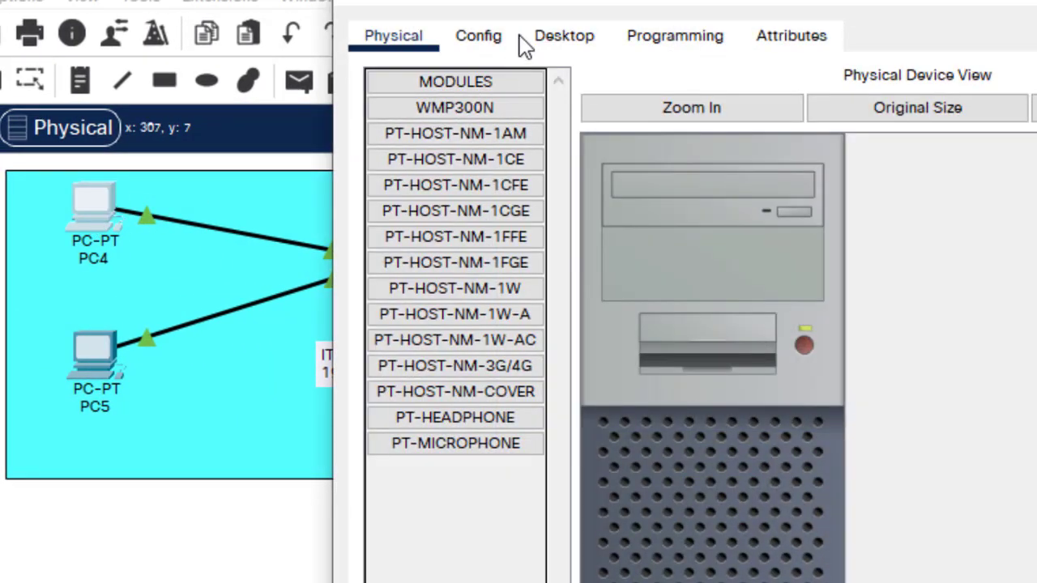
click(565, 36)
click(460, 176)
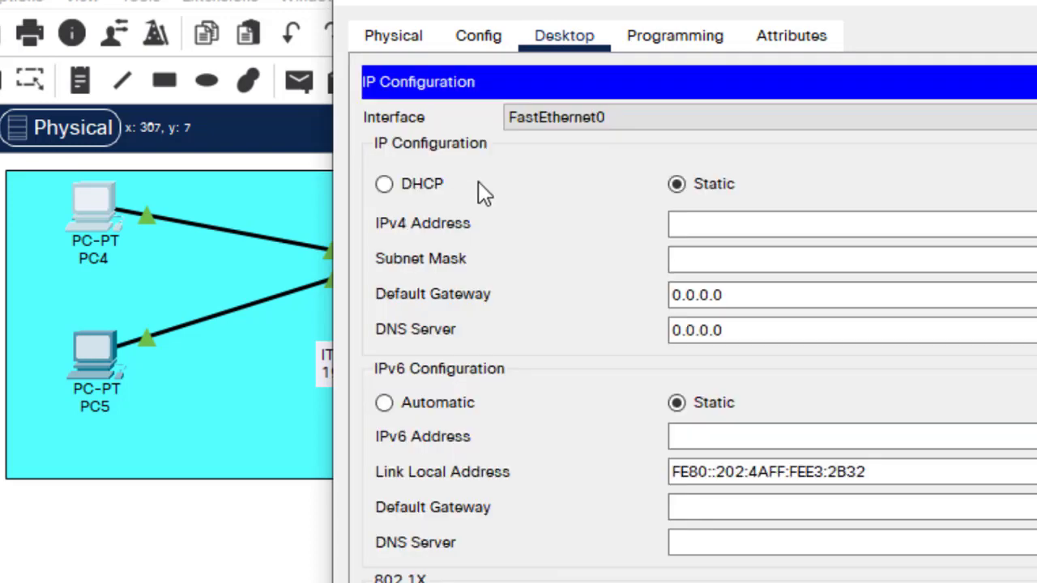
click(431, 194)
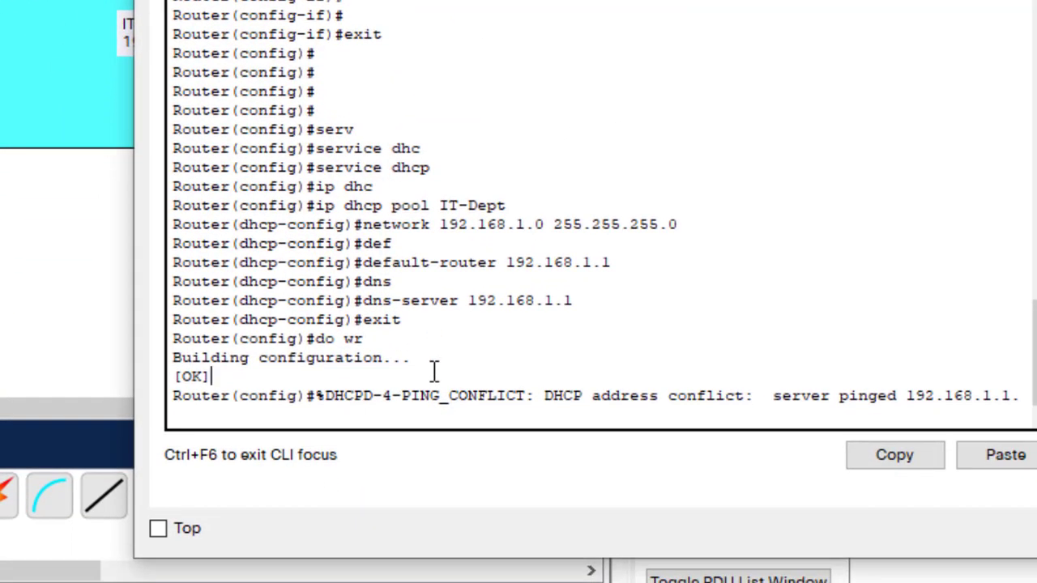
- Get a fresh global configuration prompt in Router0's command line
key(Return)
key(Return)
key(Return)
key(Return)
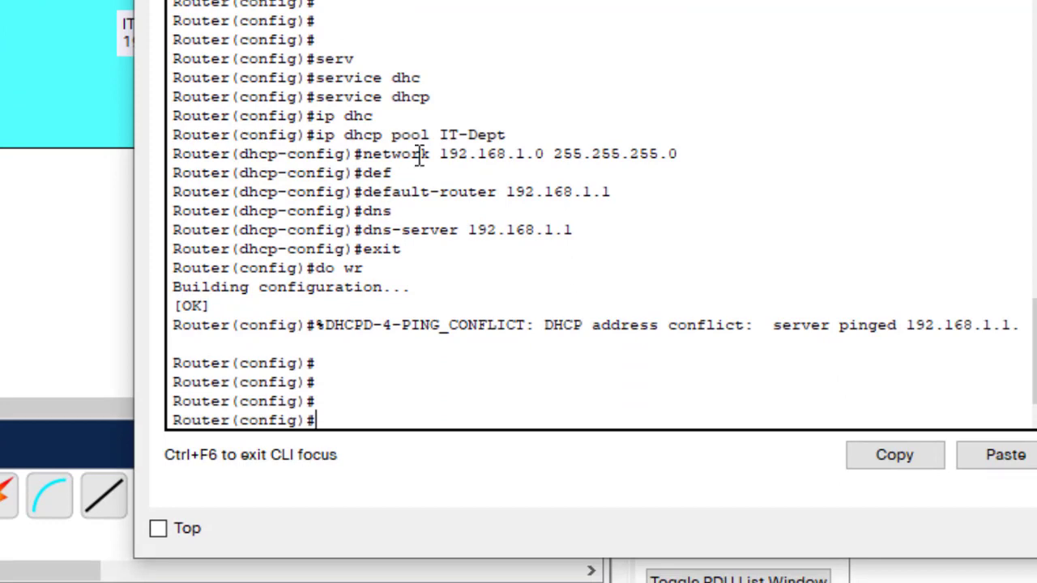
drag(442, 97, 336, 92)
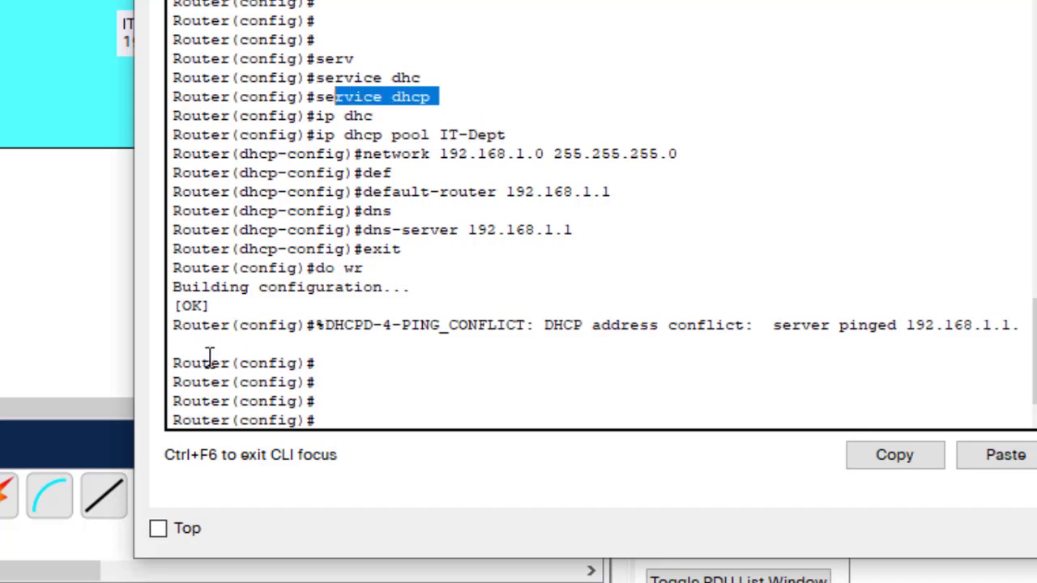
click(354, 418)
key(Up)
key(Up)
key(Up)
key(Up)
key(Up)
key(Up)
key(Up)
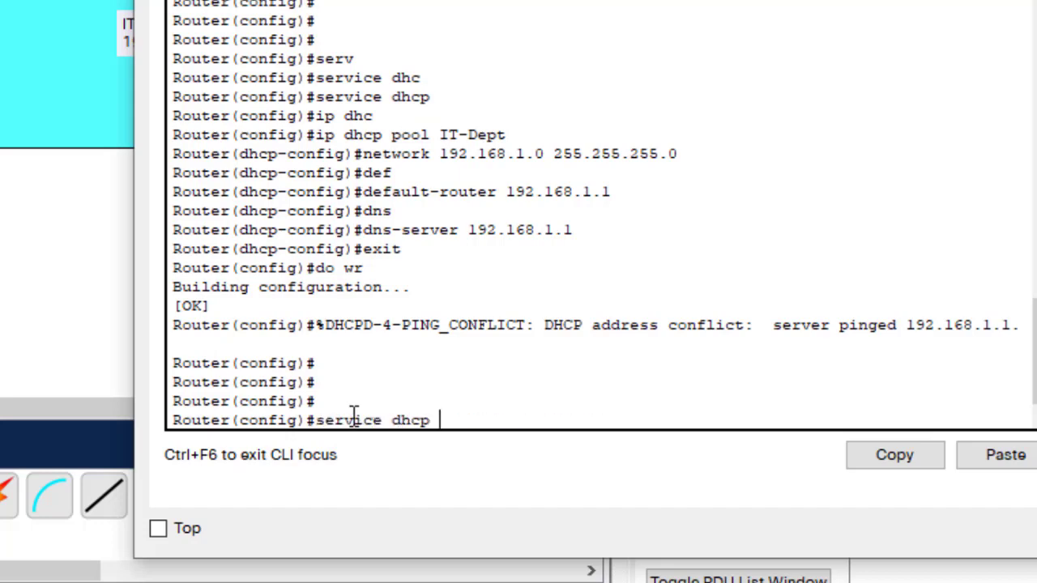
key(BackSpace)
key(BackSpace)
key(BackSpace)
key(BackSpace)
key(BackSpace)
key(BackSpace)
key(BackSpace)
key(BackSpace)
key(BackSpace)
key(BackSpace)
key(BackSpace)
key(BackSpace)
key(BackSpace)
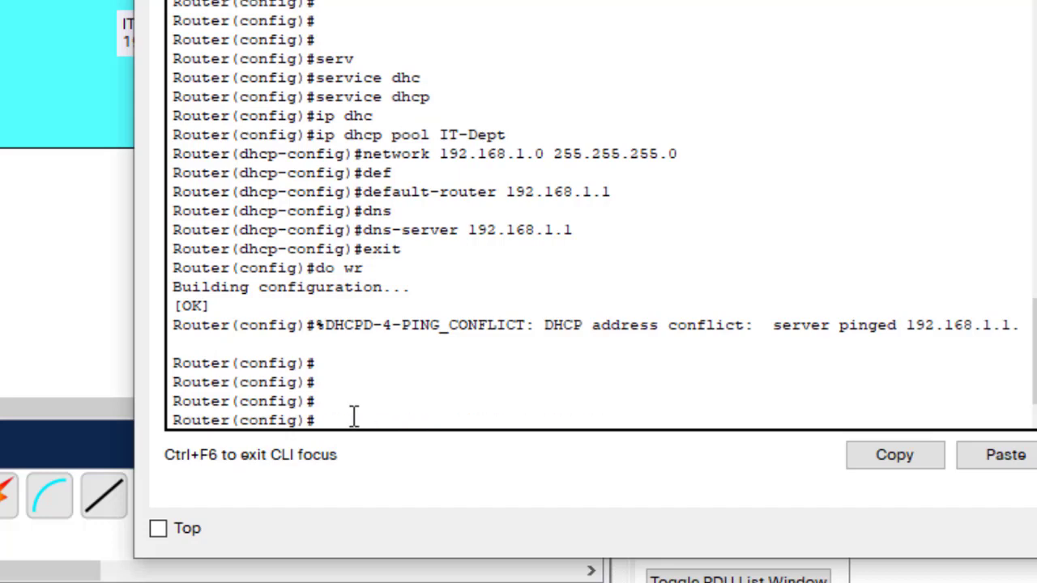
- Create a DHCP pool named Finance-Dept on Router0 with "ip dhcp pool Finance-Dept"
text(ip dhcp po)
key(Tab)
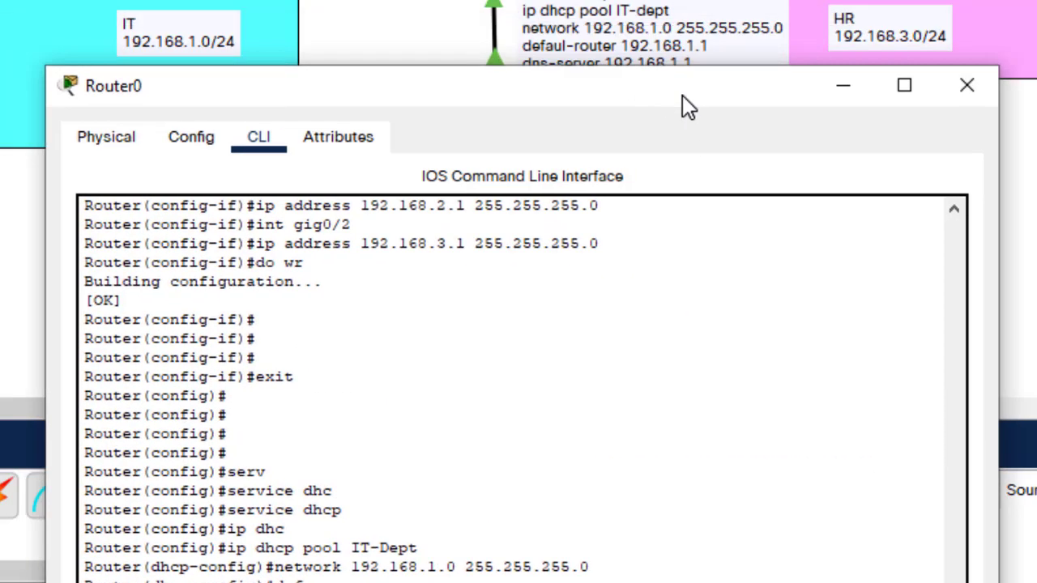
drag(682, 95, 737, 492)
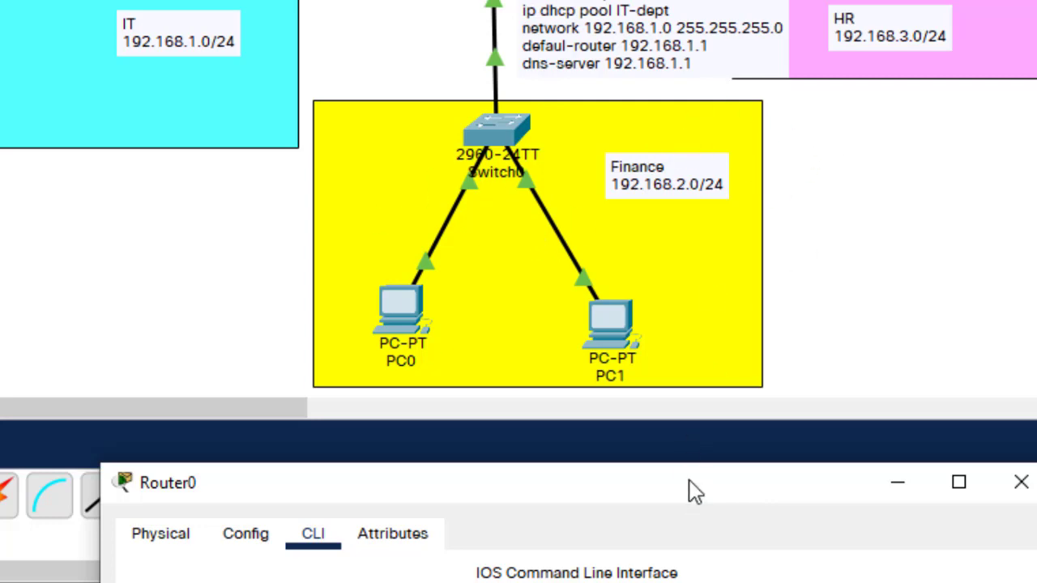
drag(689, 481, 718, 0)
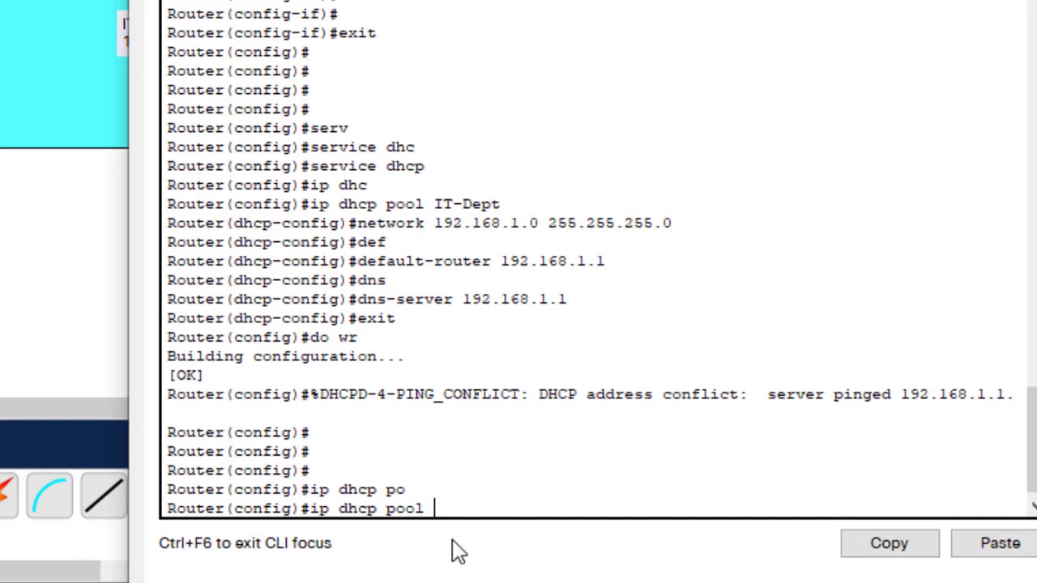
text(Finance-Dept)
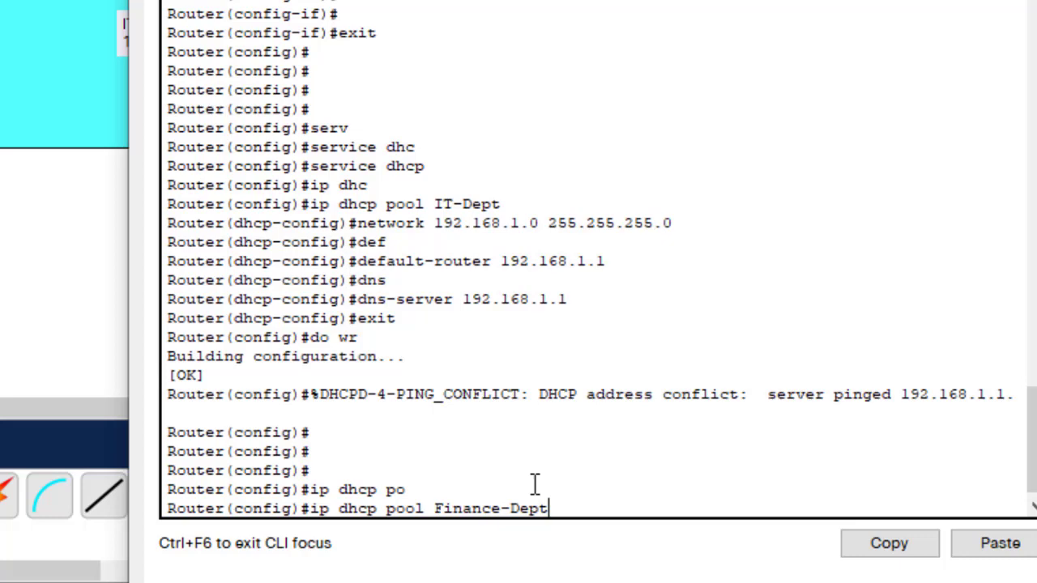
key(Return)
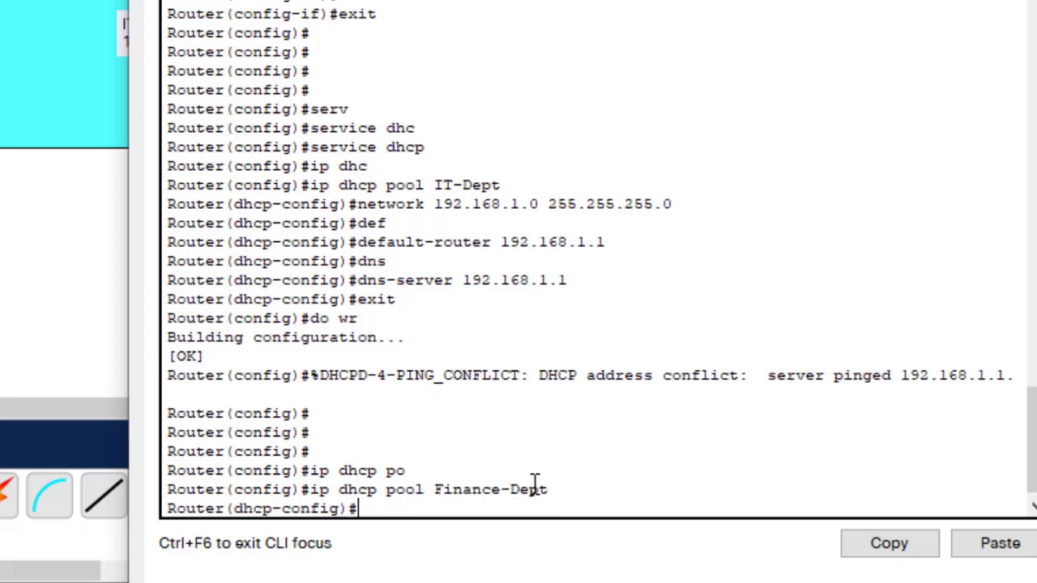
- Assign network 192.168.2.0 with subnet mask 255.255.255.0 to the Finance-Dept DHCP pool
text(netw)
key(Tab)
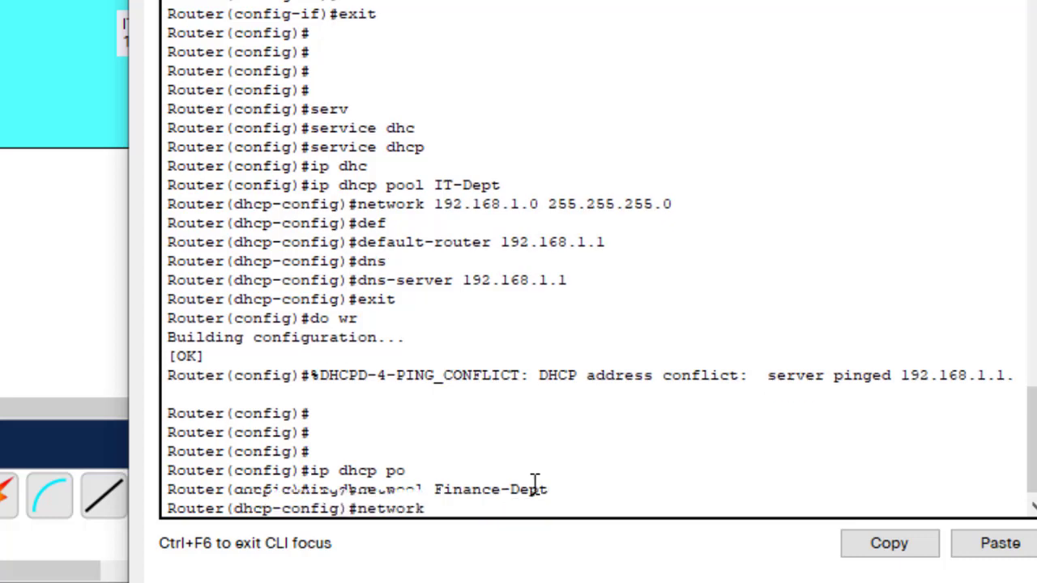
text(192.)
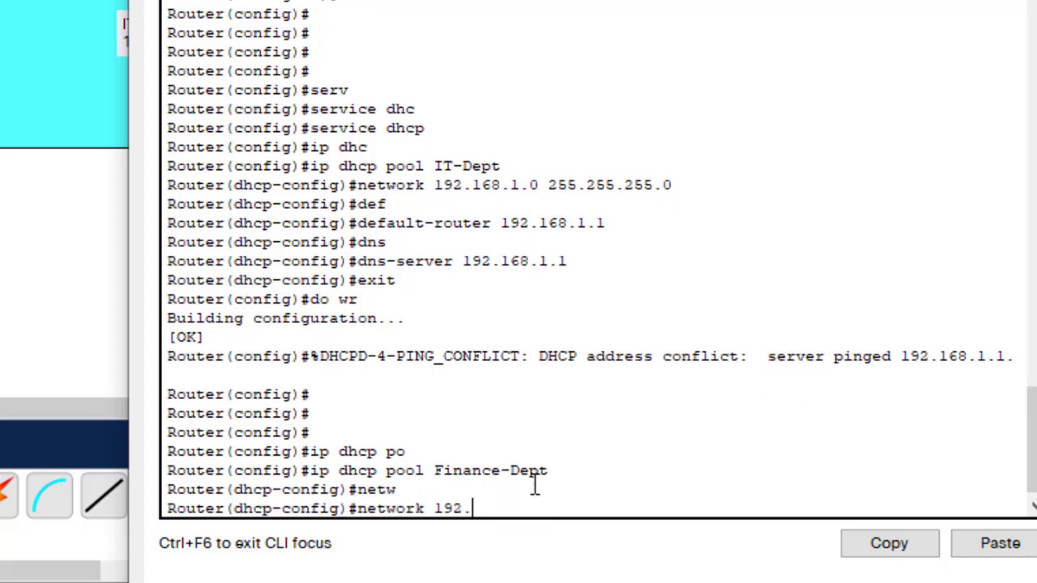
text(168.2.0)
drag(891, 0, 312, 0)
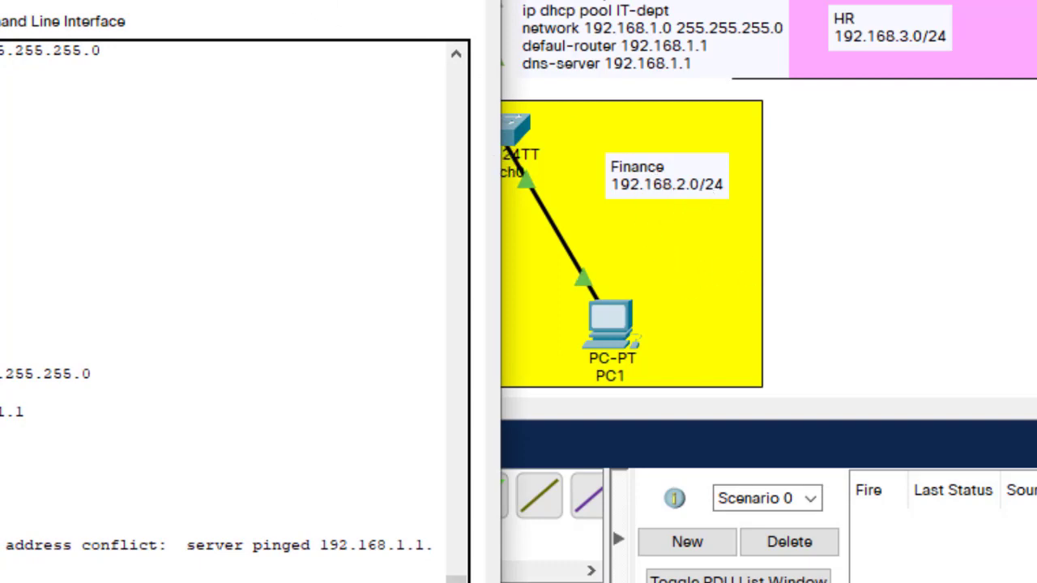
drag(202, 0, 906, 0)
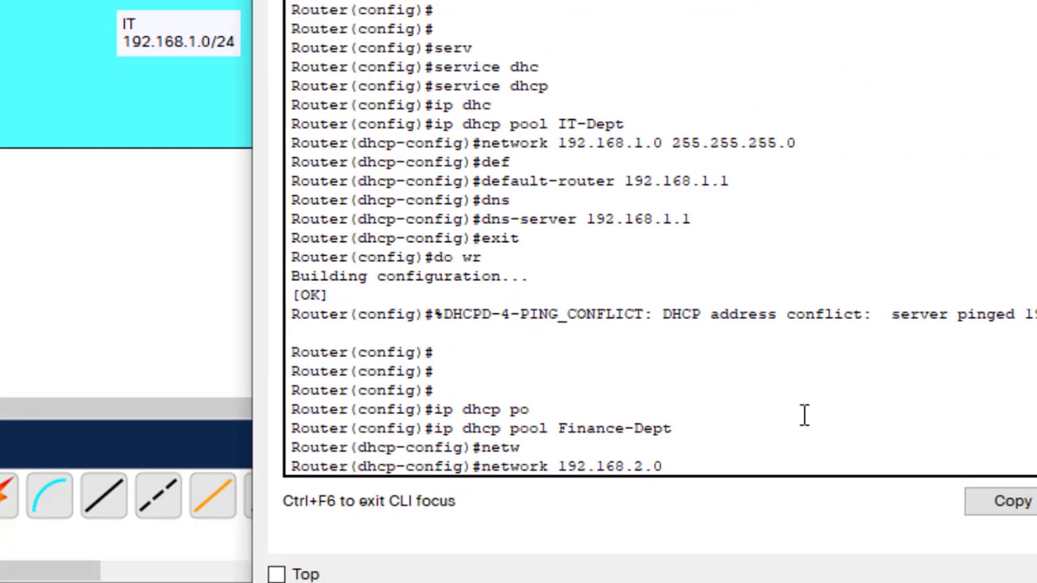
text(255.255.255)
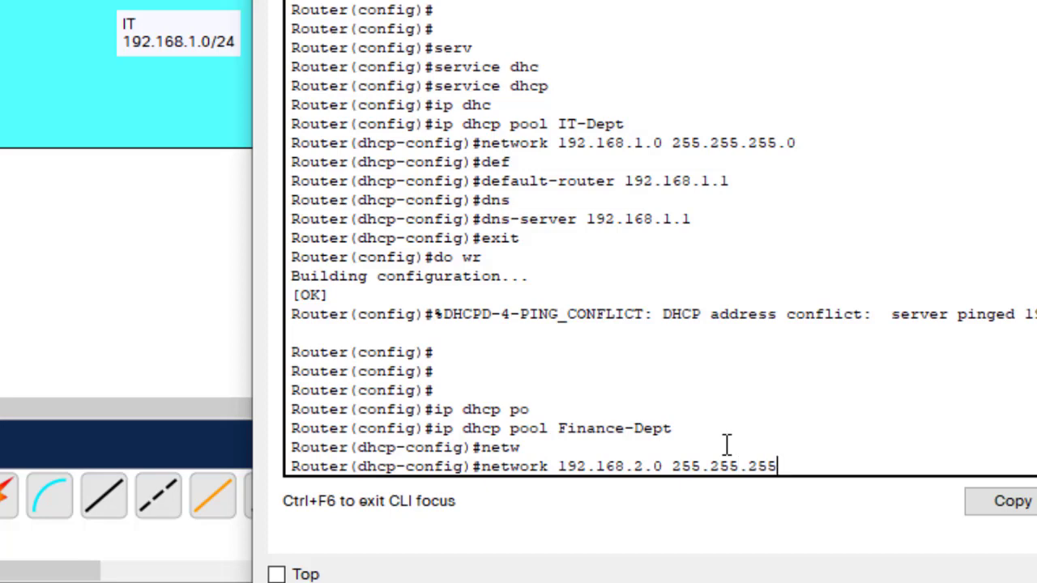
key(BackSpace)
text(.0)
key(Return)
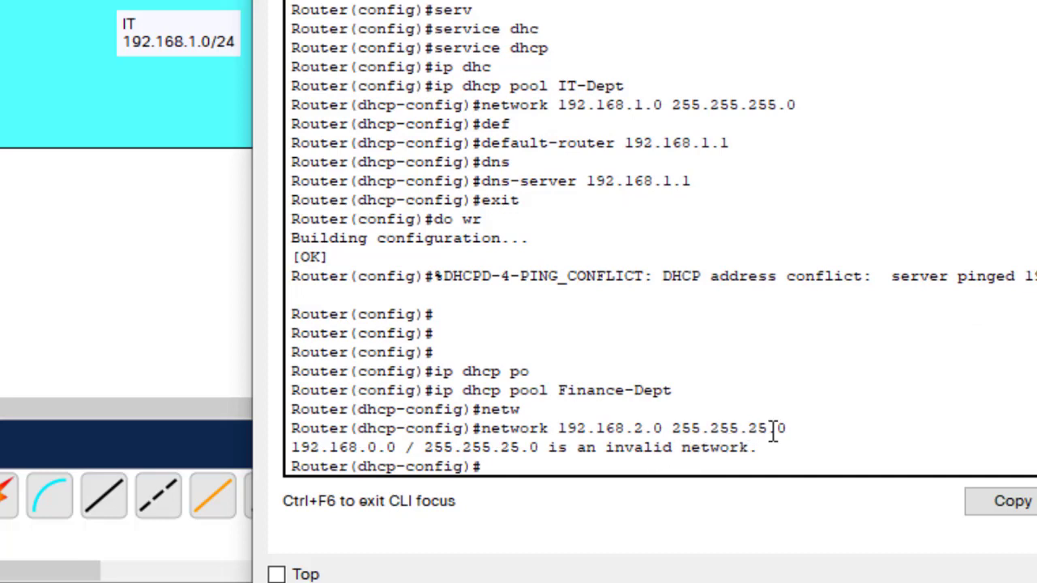
drag(768, 429, 757, 428)
key(Up)
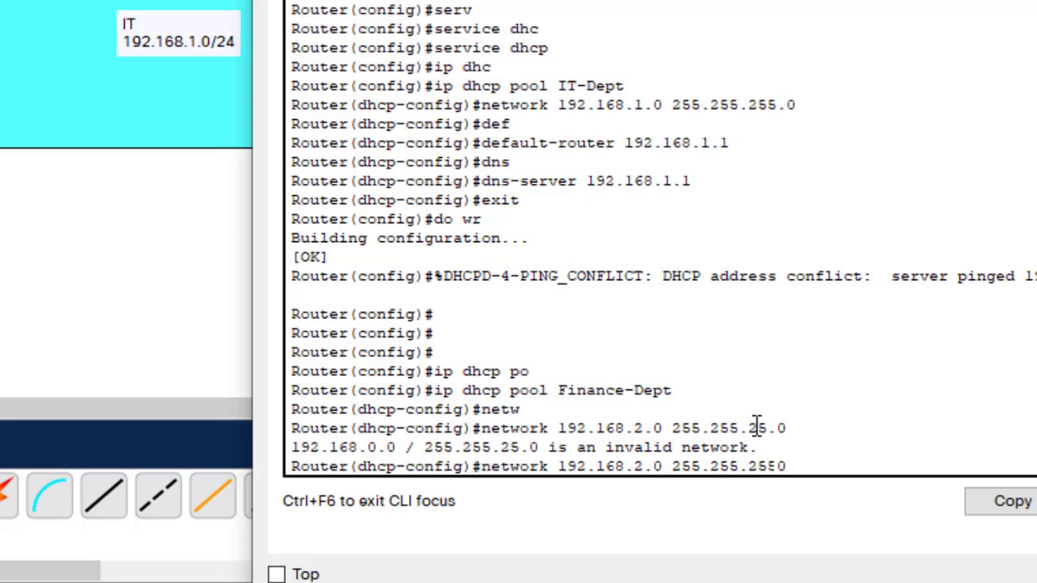
text(5)
key(Return)
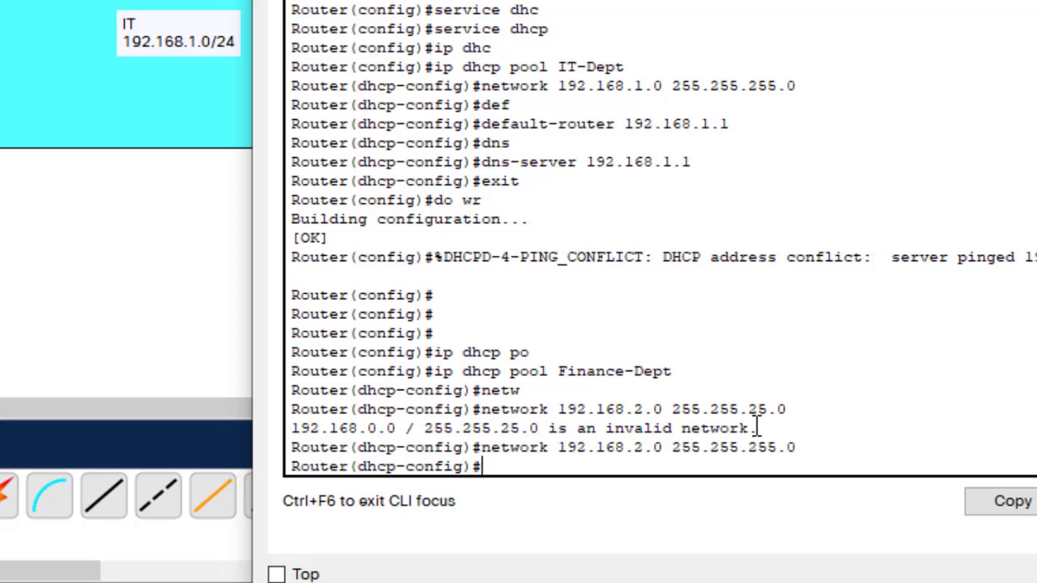
- Set the Finance-Dept pool's default router to 192.168.2.1
text(def)
key(Tab)
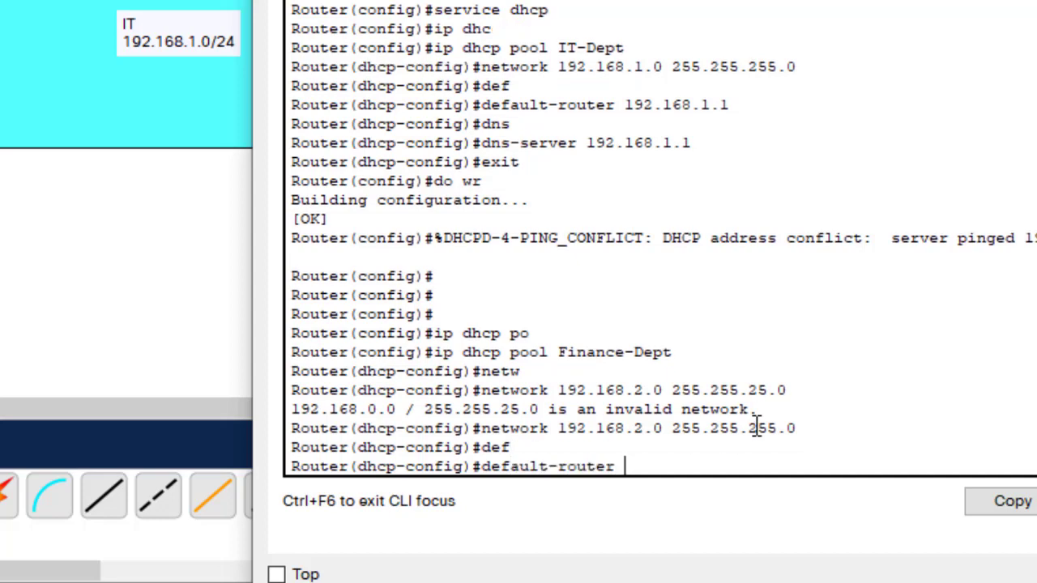
text(192.168.)
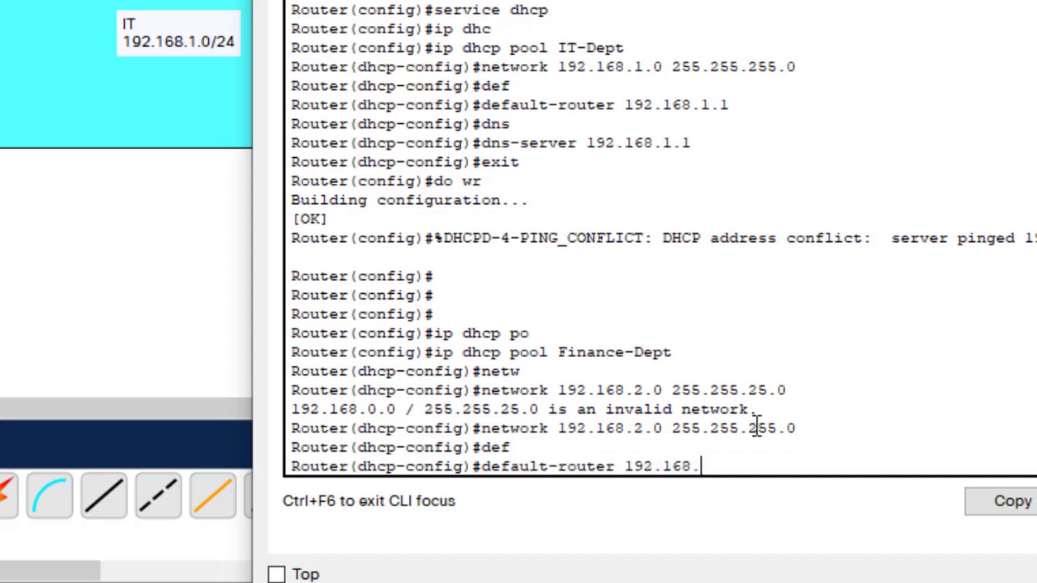
text(2.1)
key(Return)
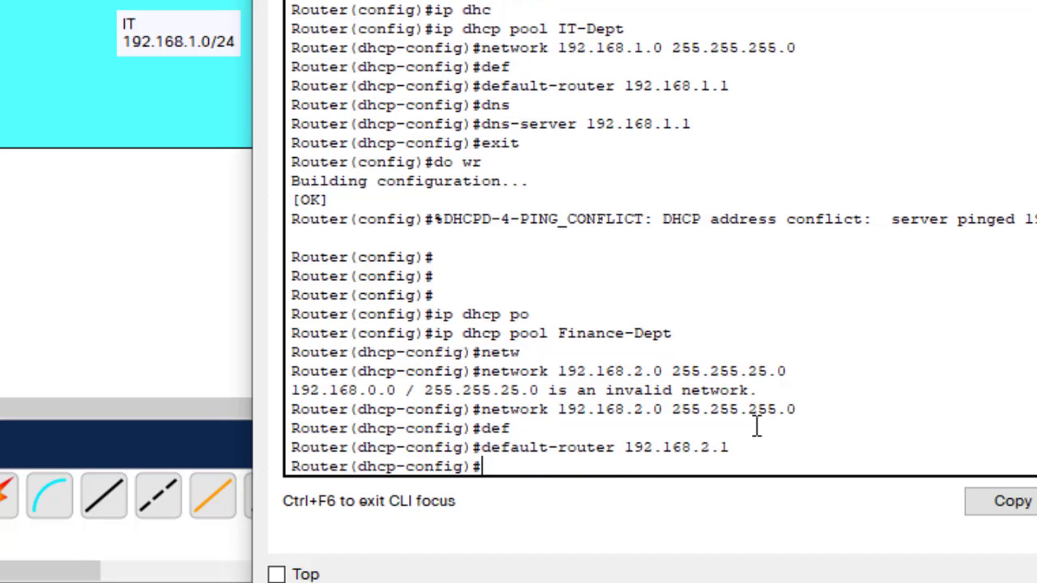
- Set the Finance-Dept pool's DNS server to 192.168.2.1
text(df)
key(BackSpace)
text(n)
key(Tab)
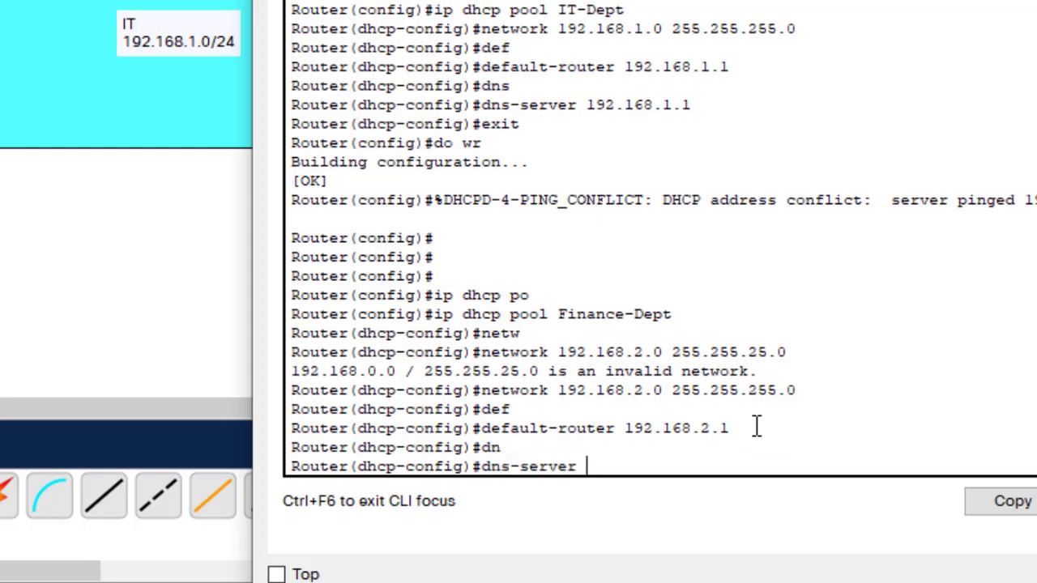
text(192.168.2.1)
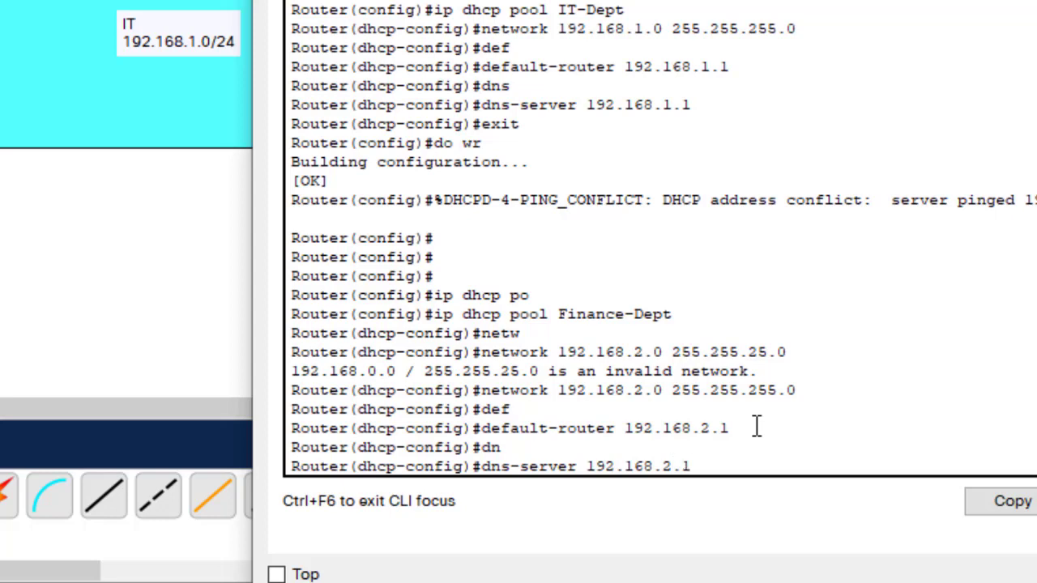
key(Return)
- Exit the Finance-Dept pool configuration and get a fresh global configuration prompt on the router
text(exi)
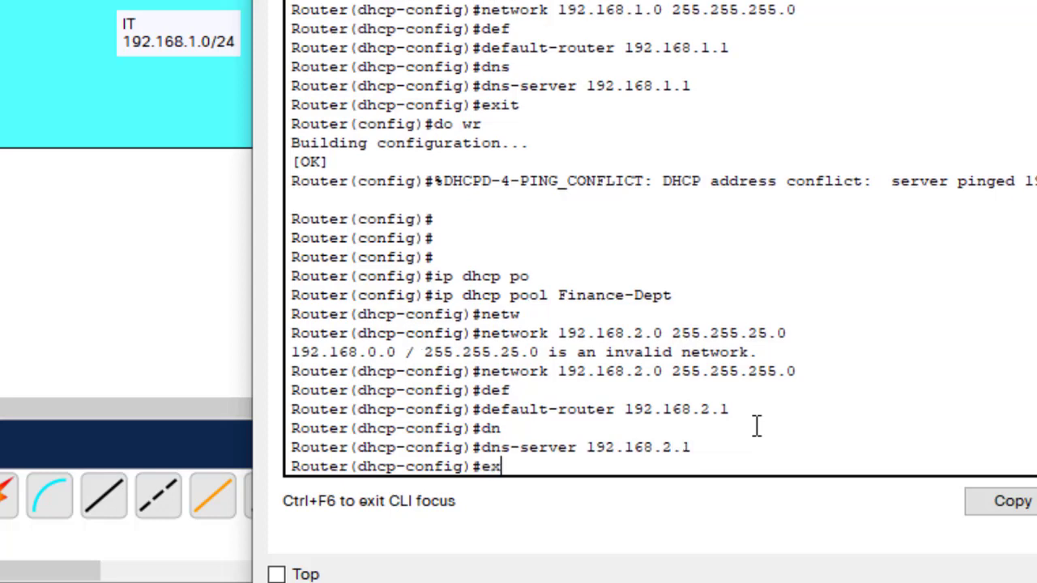
text(t)
key(Return)
key(Return)
key(Return)
key(Return)
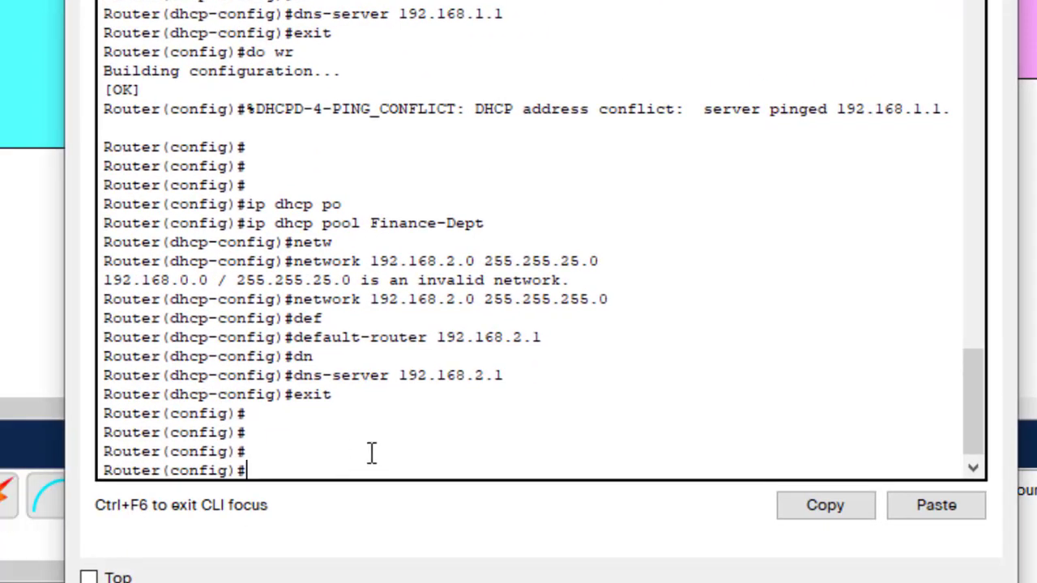
- Create a DHCP pool named HR-Dept with "ip dhcp pool HR-Dept"
text(ip dhc)
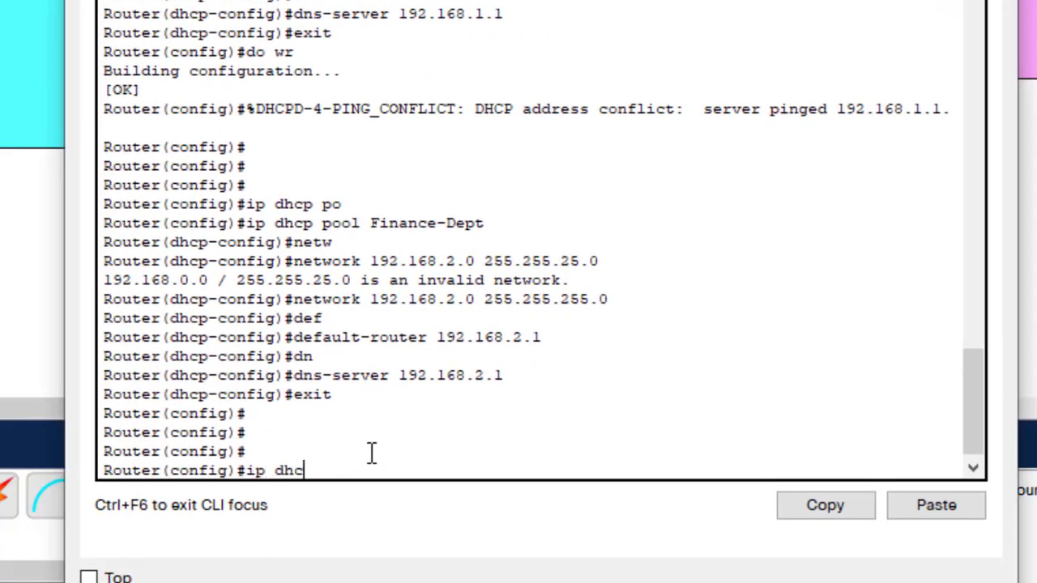
key(Tab)
text(pool)
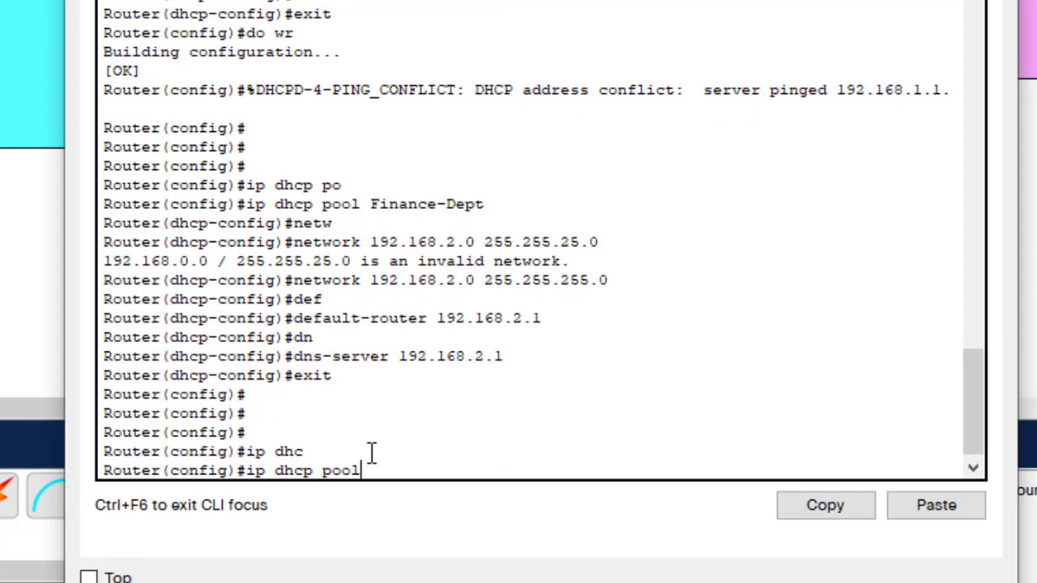
text( HR-Dept)
key(Return)
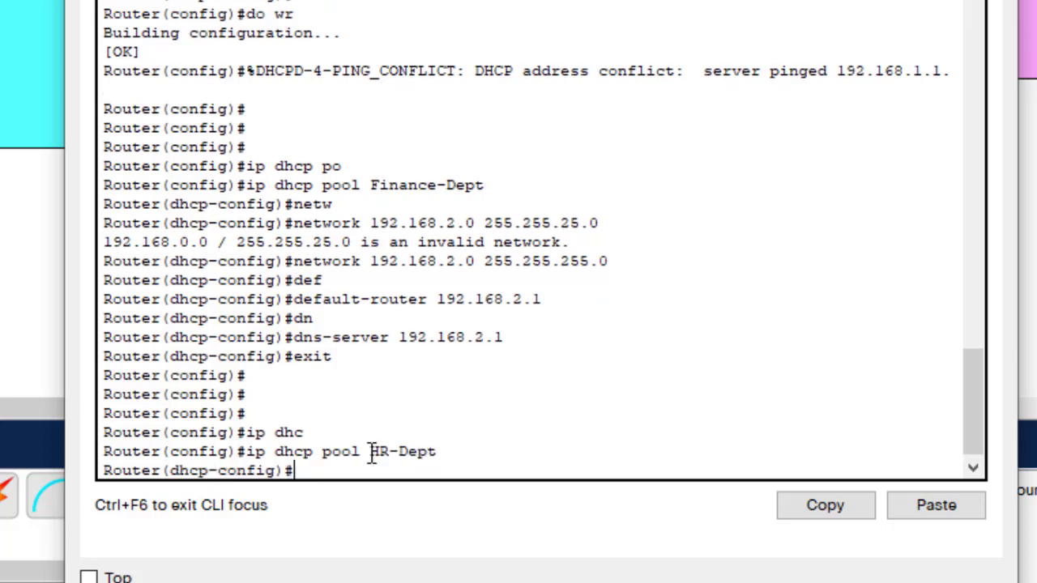
- Assign network 192.168.3.0 with subnet mask 255.255.255.0 to the HR-Dept DHCP pool
text(netw)
key(Tab)
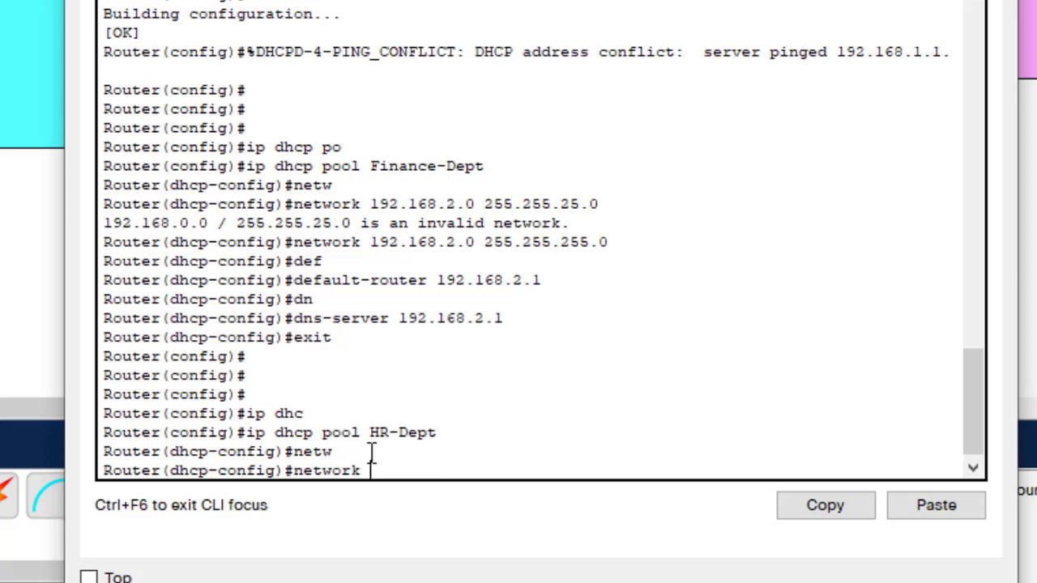
text(192.168.3.0)
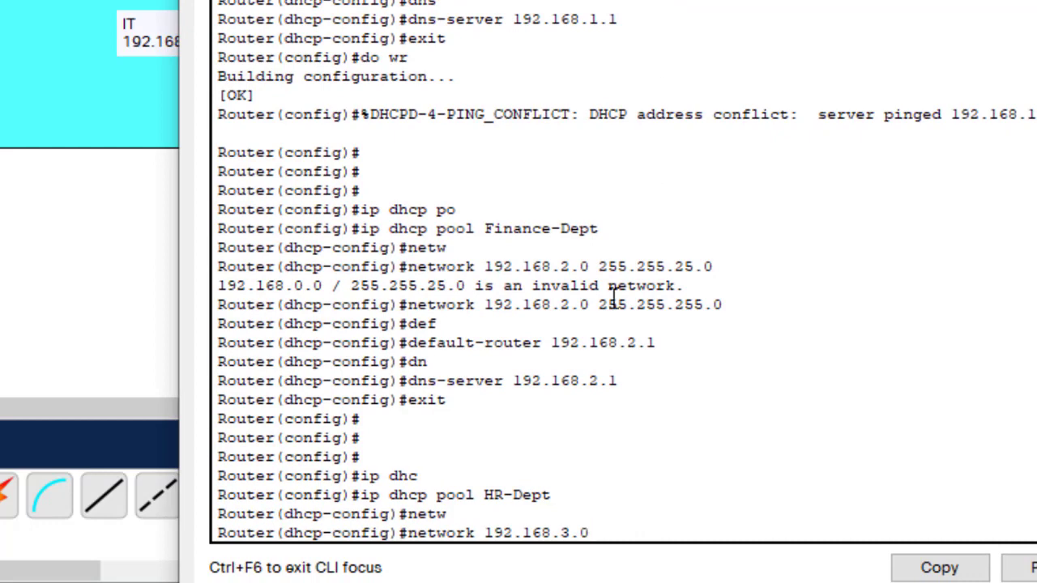
text(255.255.255.0)
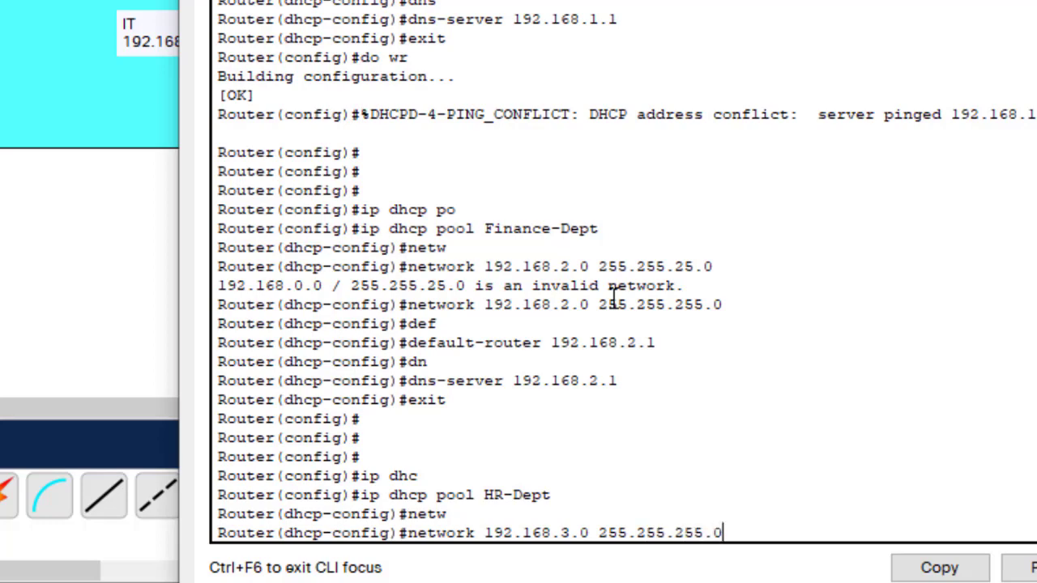
key(Return)
- Set the HR-Dept pool's default router to 192.168.3.1
text(def)
key(Tab)
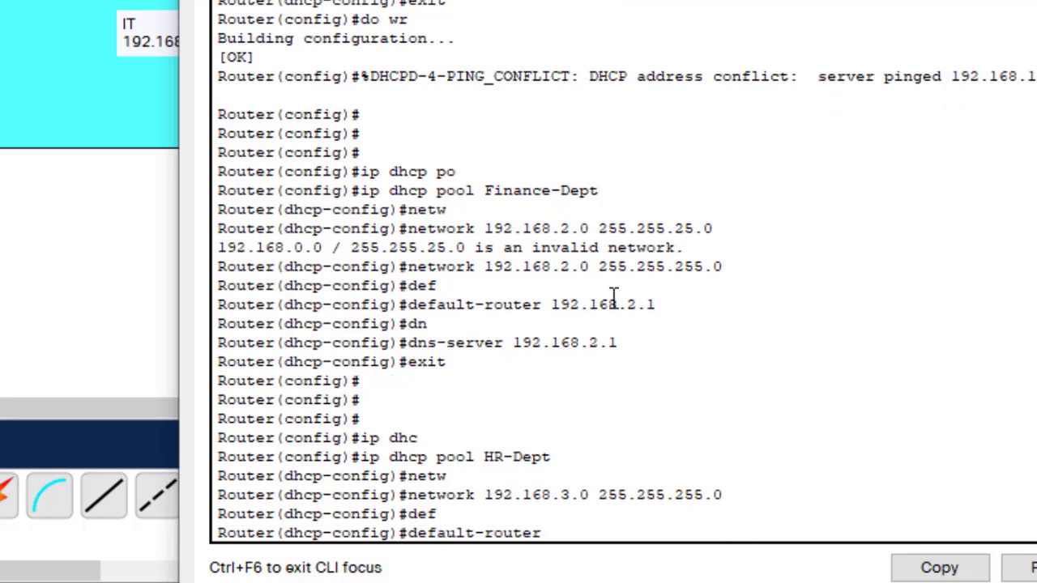
text(192.168.3.1)
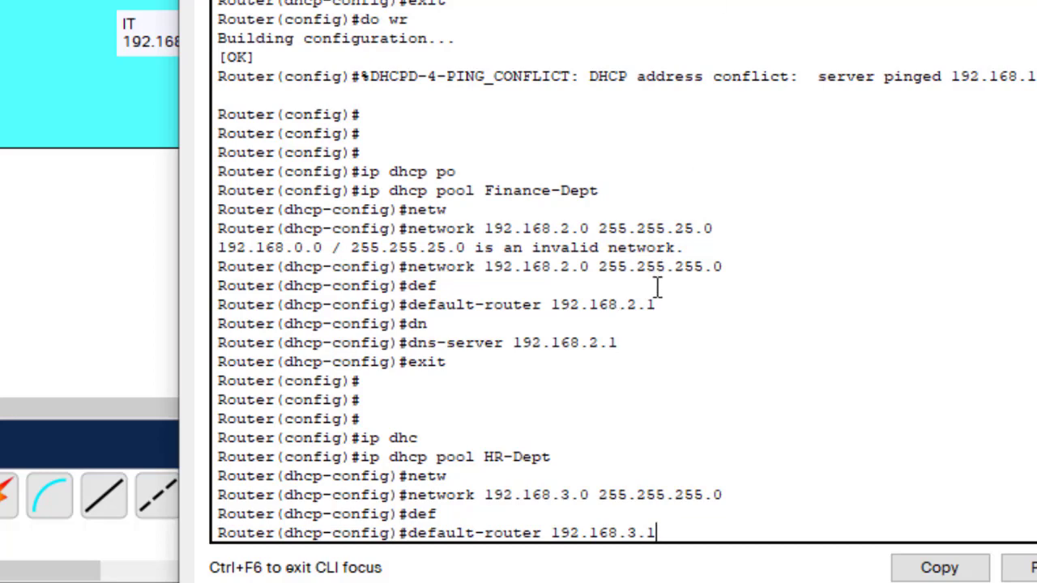
key(Return)
- Set the HR-Dept pool's DNS server to 192.168.3.1
text(d)
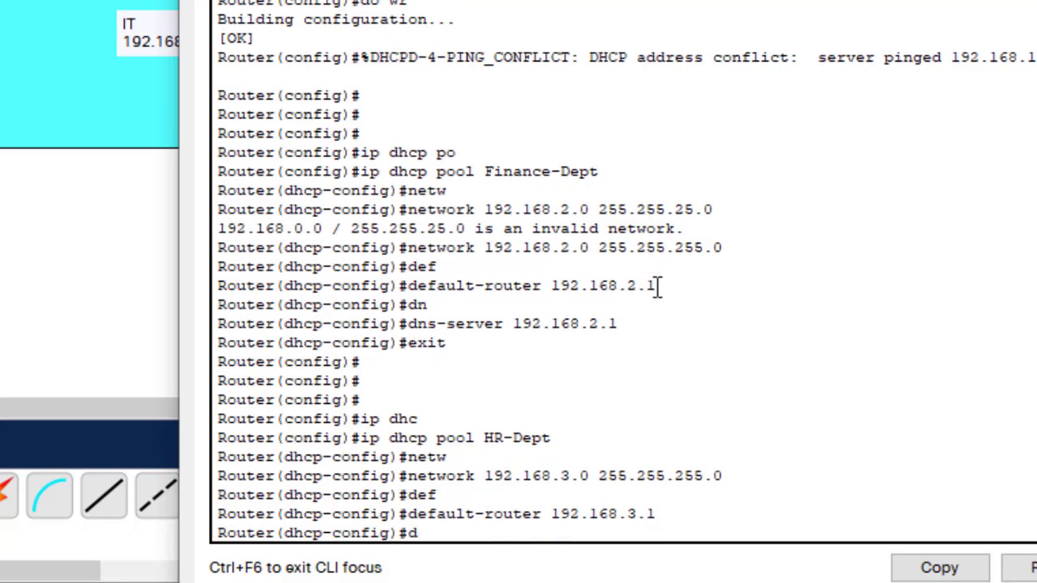
text(ns)
key(Tab)
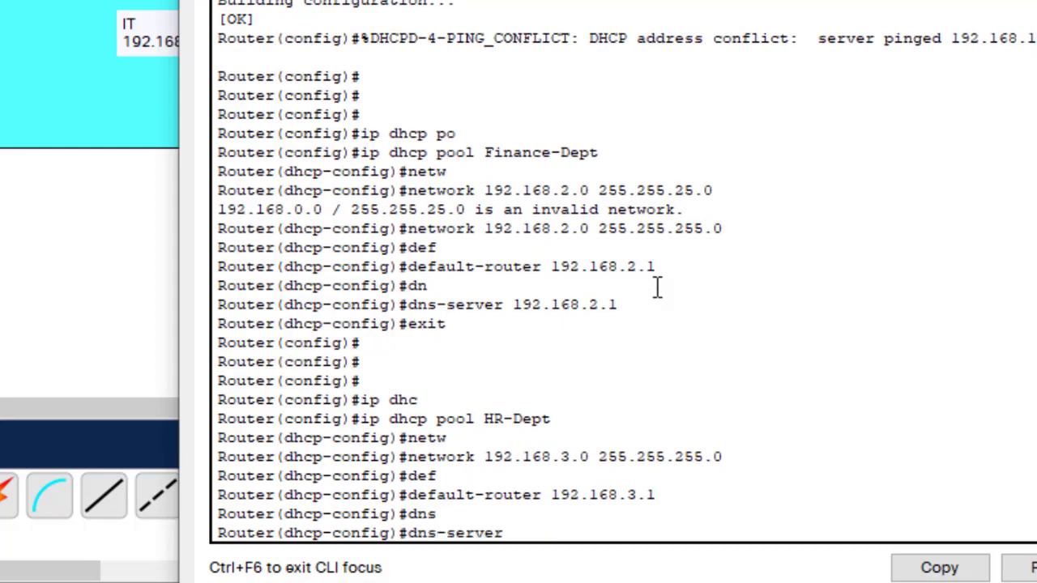
text(192.168.3.1)
key(Return)
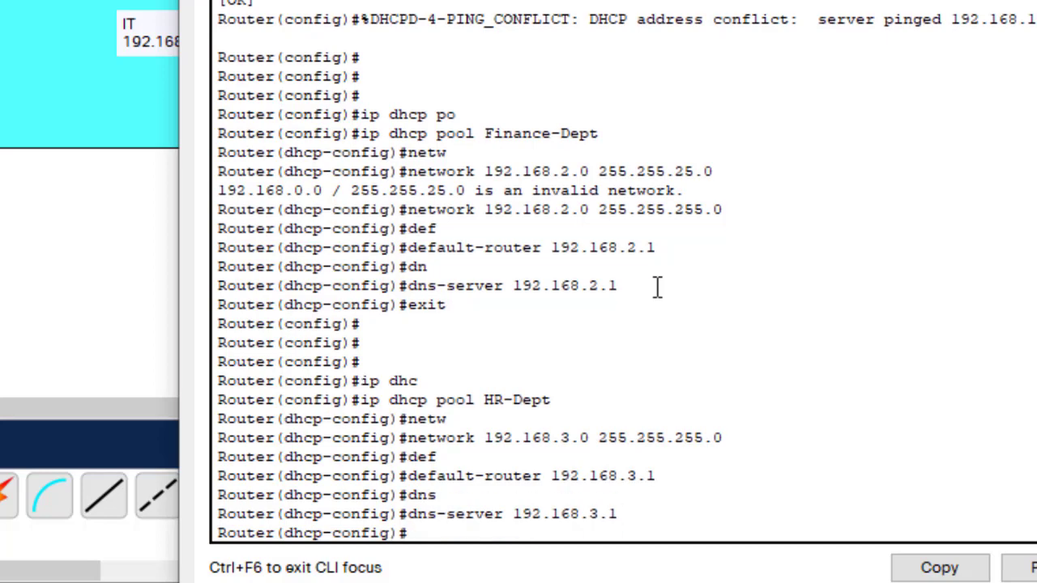
- Exit the HR-Dept pool configuration and save the router's configuration with "do wr"
text(exit)
key(Return)
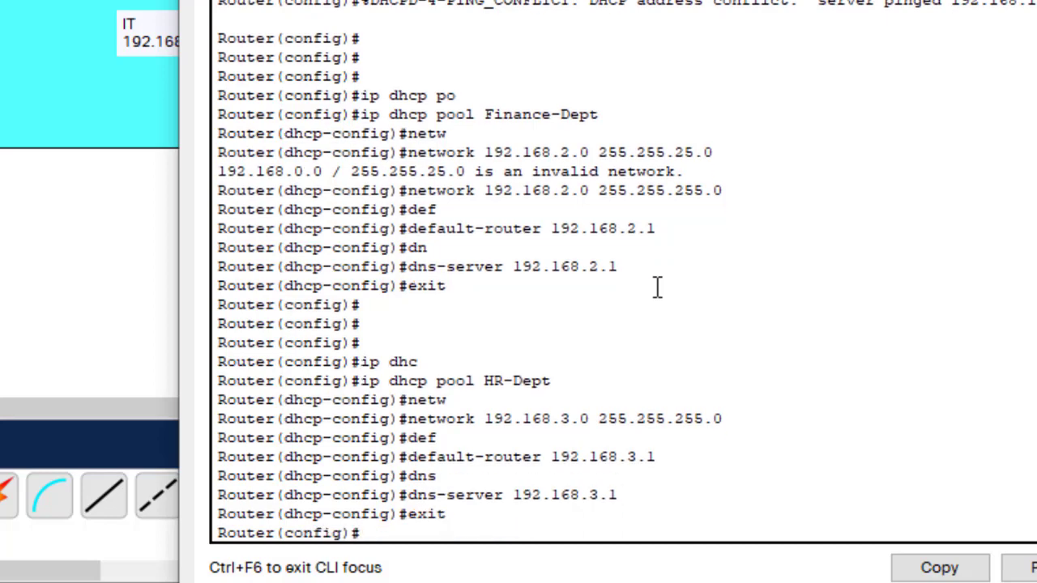
text(do wr)
key(Return)
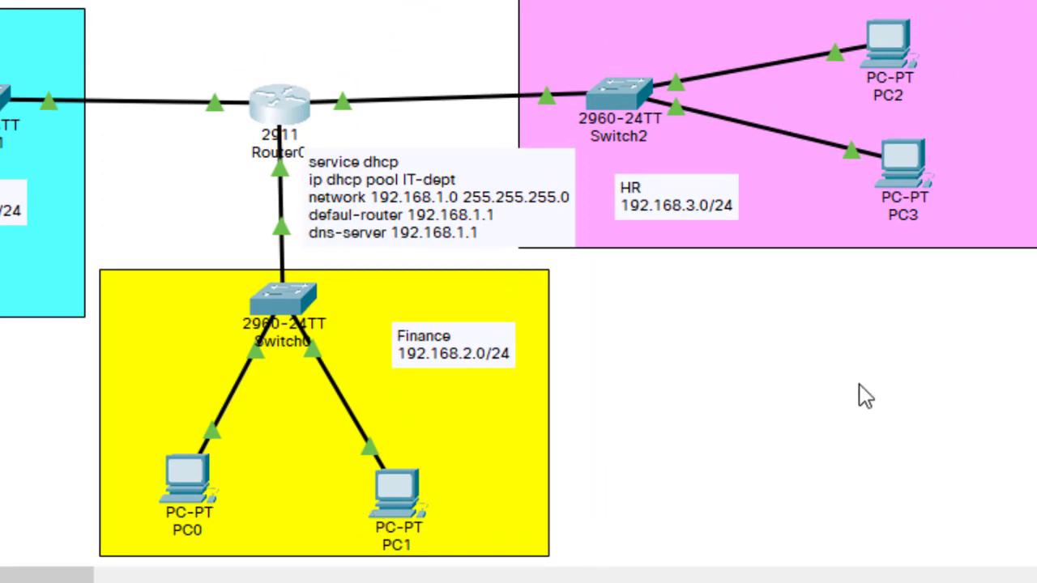
- Switch PC0's IPv4 configuration in the Finance network from static to DHCP and close its window
click(187, 485)
click(313, 81)
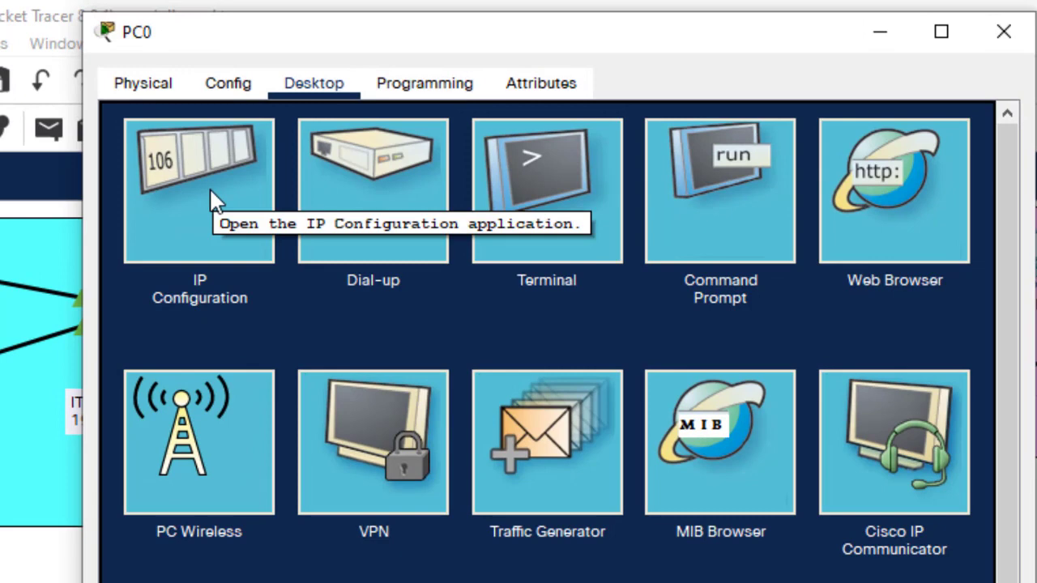
click(210, 195)
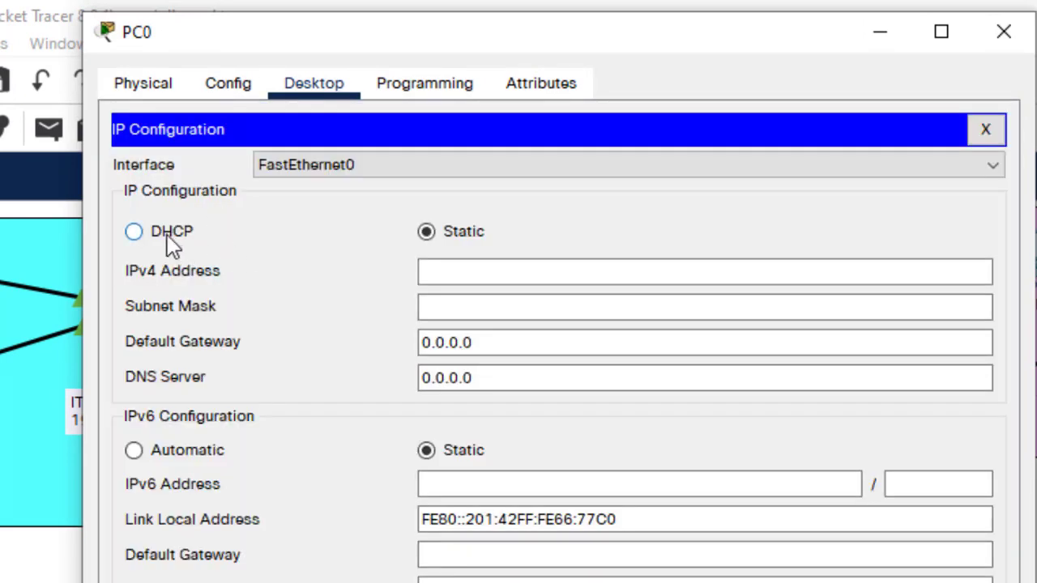
click(134, 232)
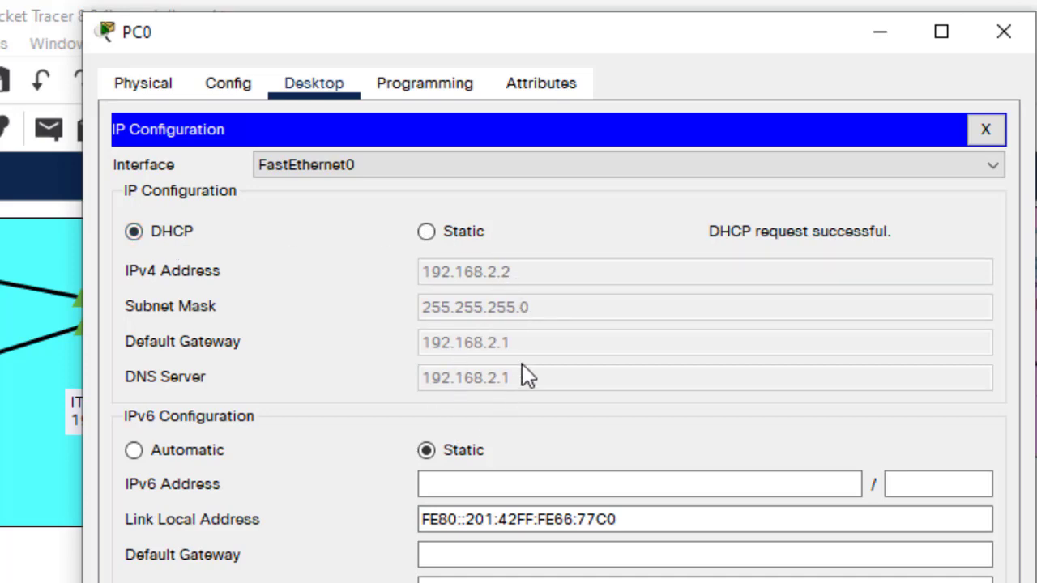
click(1003, 18)
- Switch PC1's IPv4 configuration in the Finance network from static to DHCP and close its window
click(541, 497)
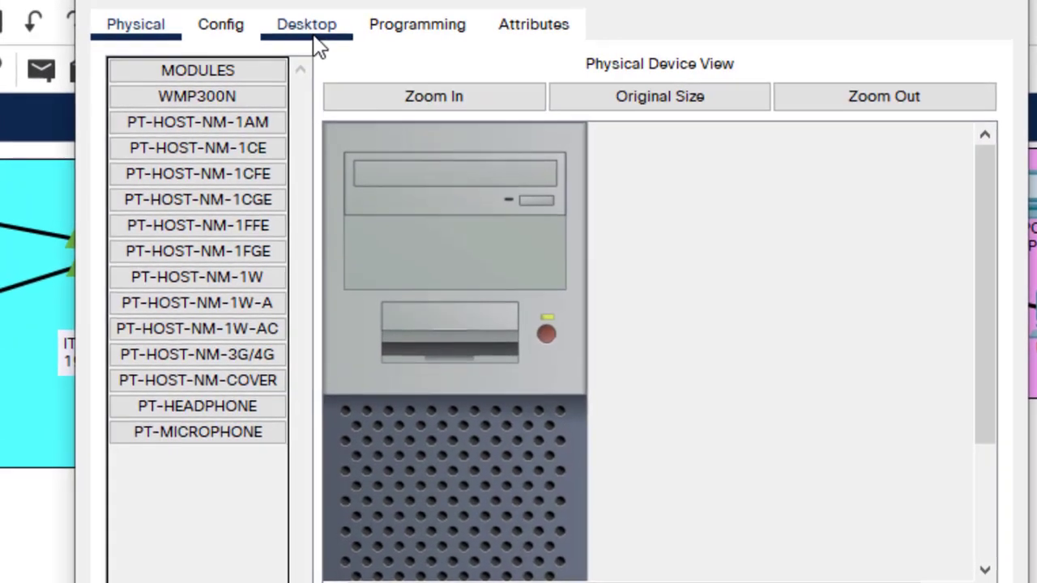
click(309, 28)
click(207, 133)
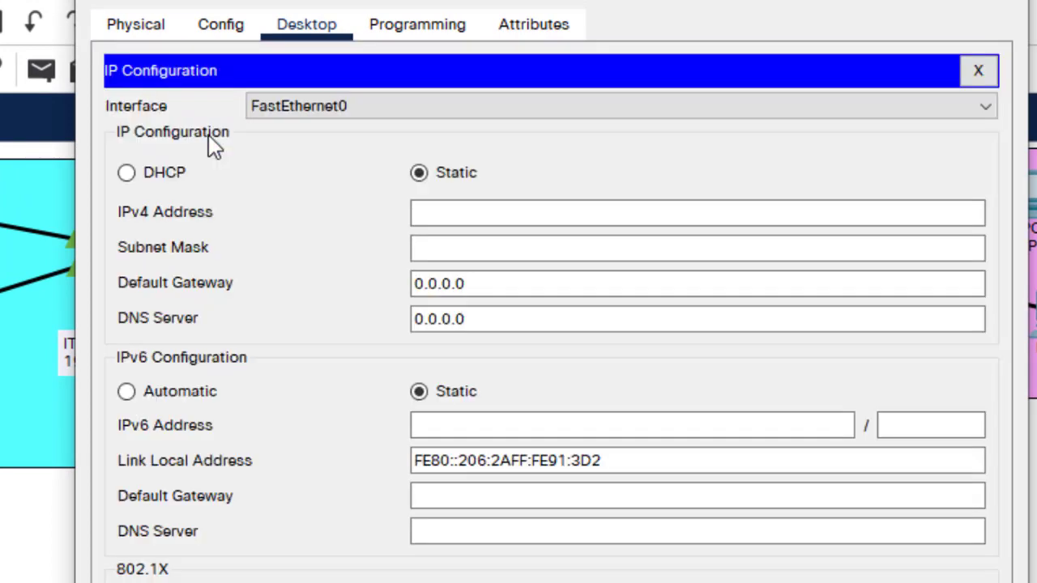
click(160, 179)
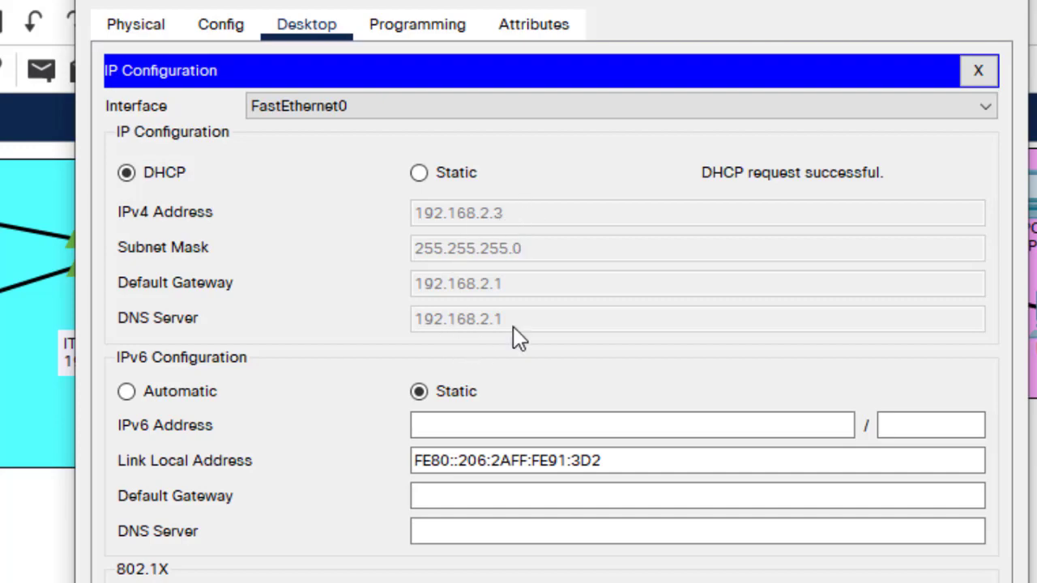
click(996, 0)
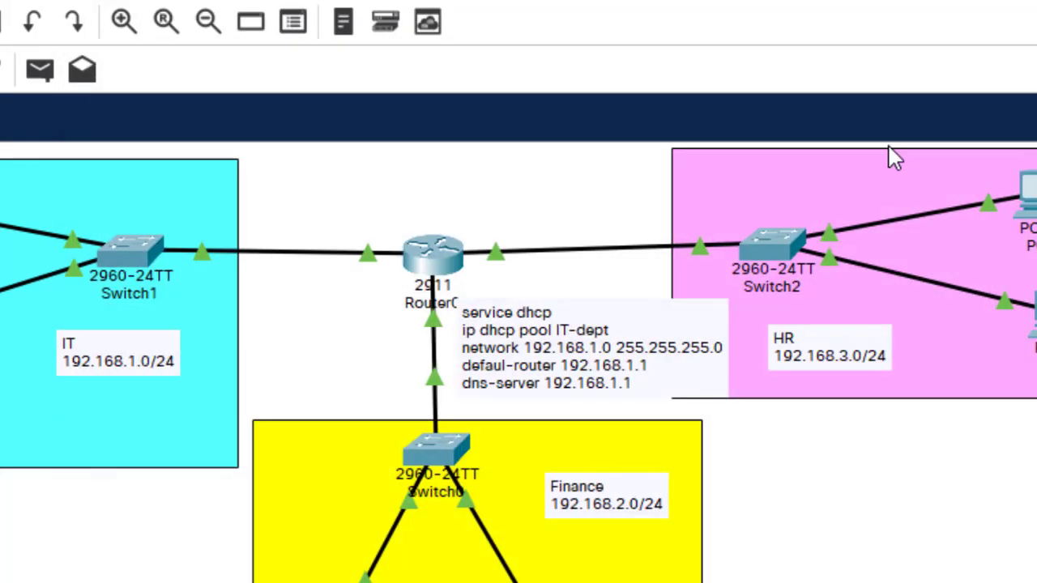
- Switch PC2's IPv4 configuration in the HR network from static to DHCP and close its window
click(962, 186)
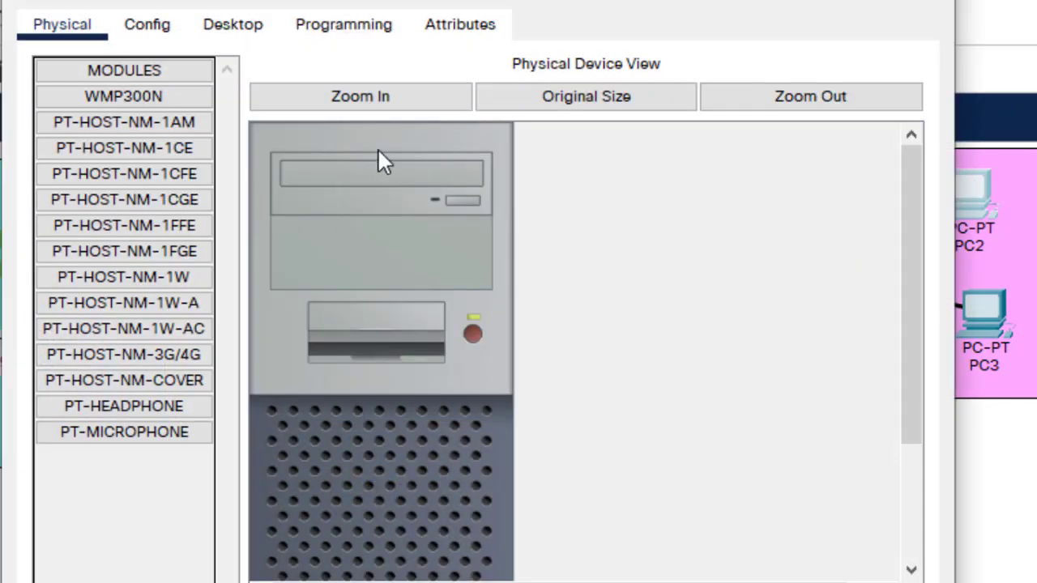
click(236, 24)
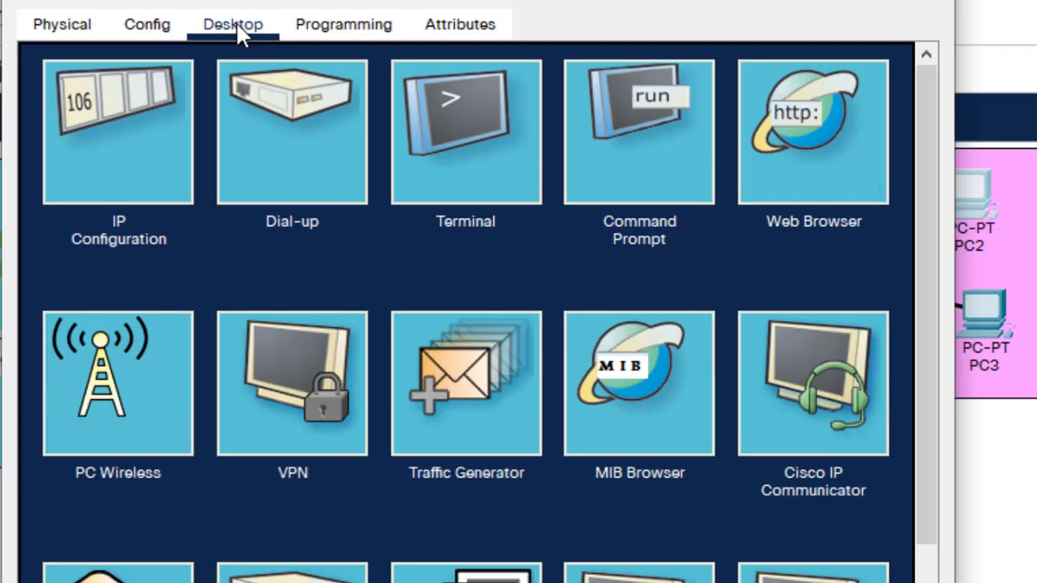
click(132, 154)
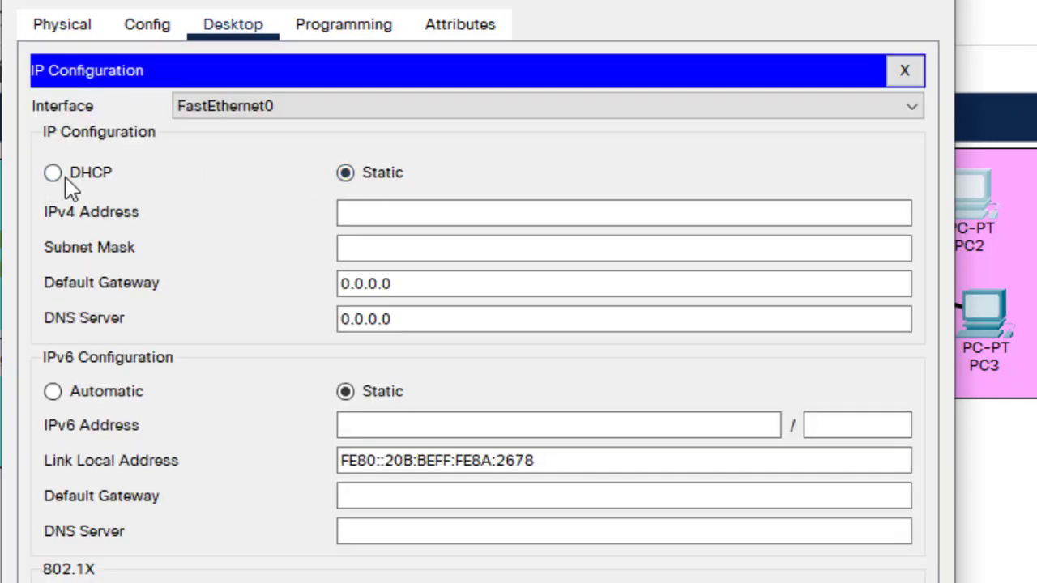
click(73, 175)
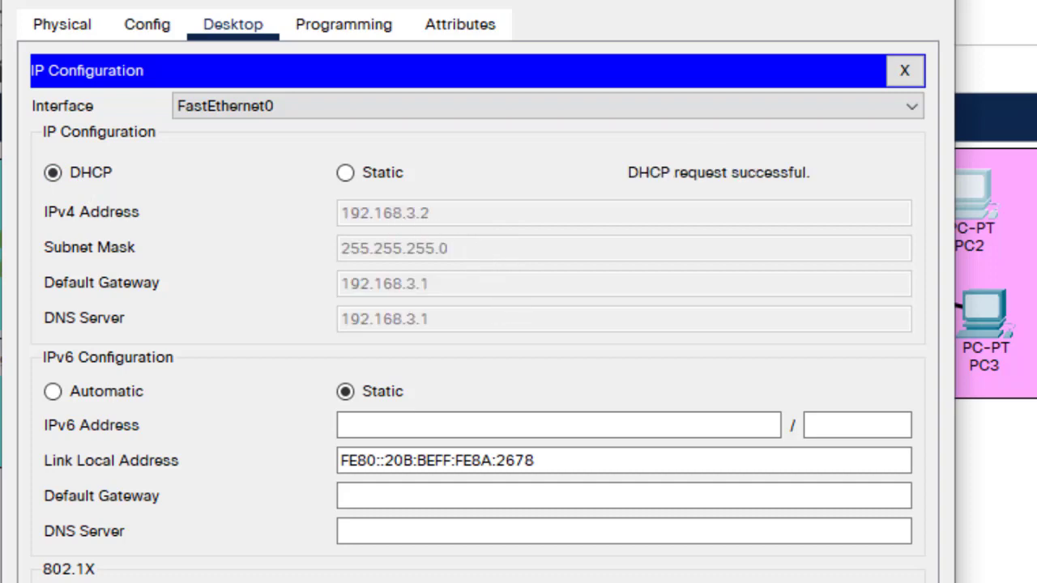
click(933, 12)
- Switch PC3's IPv4 configuration in the HR network from static to DHCP and close its window
click(982, 322)
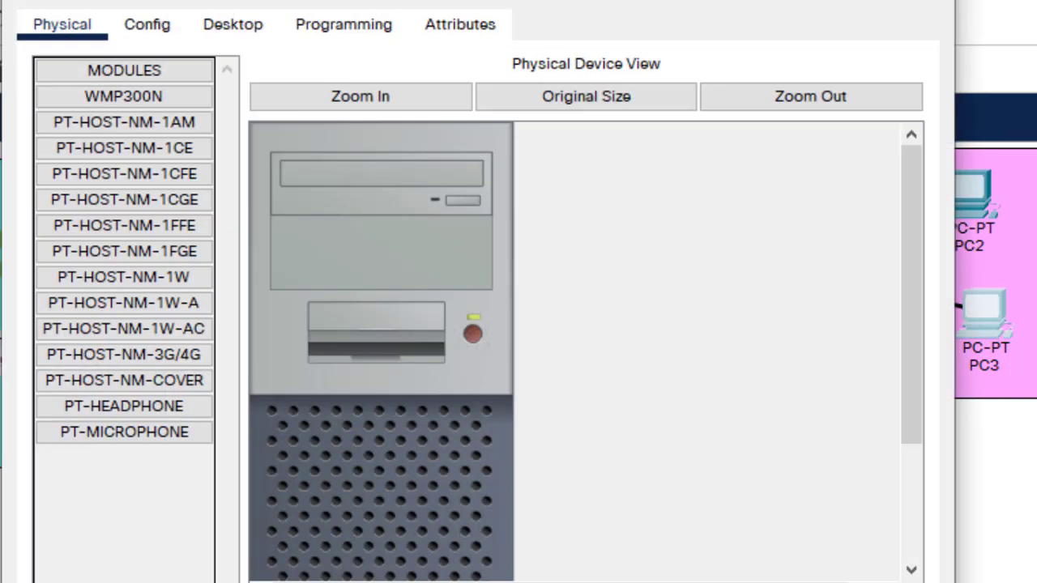
click(235, 33)
click(146, 148)
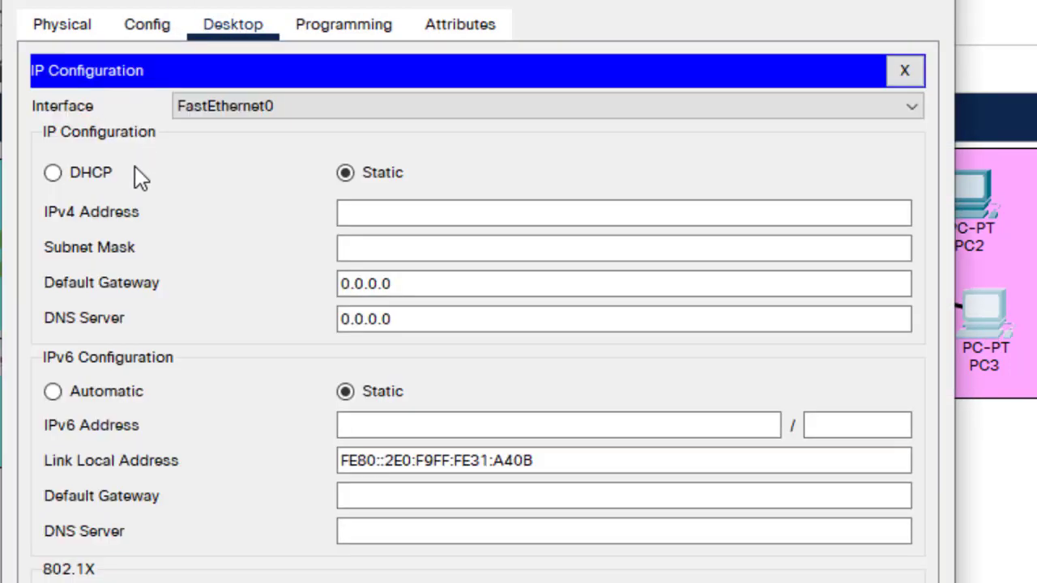
click(98, 174)
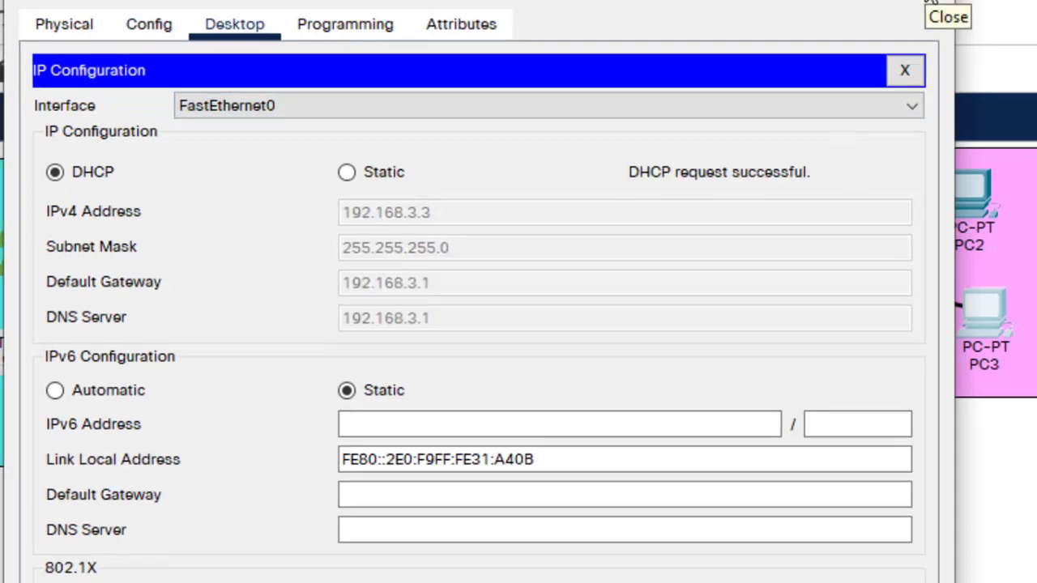
click(930, 4)
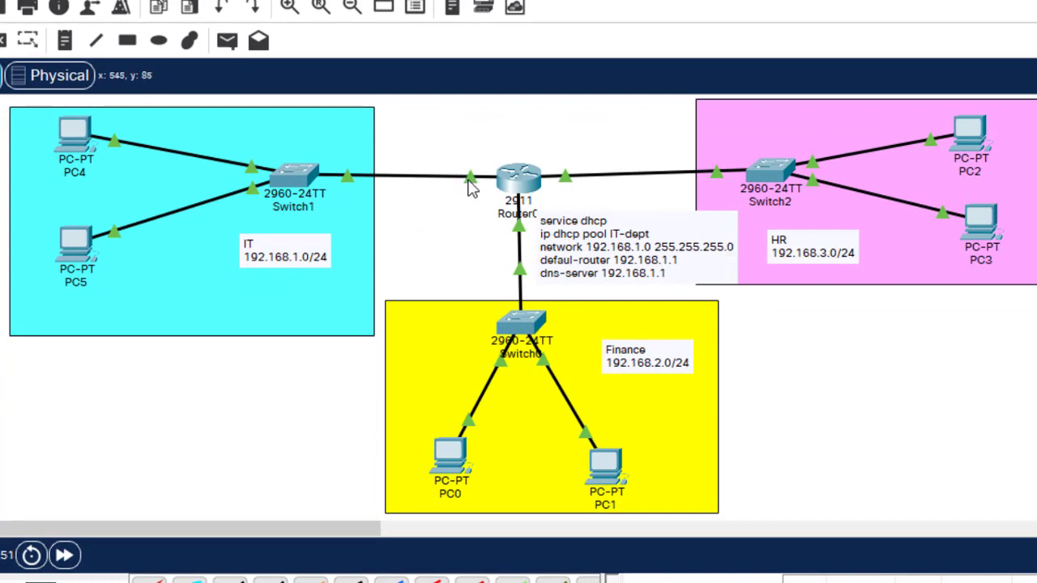
- Add the line "ip dhcp excluded-address 192.168.1.1 192.168.1.10" to the command note and move the note below the HR area
mouse_move(474, 181)
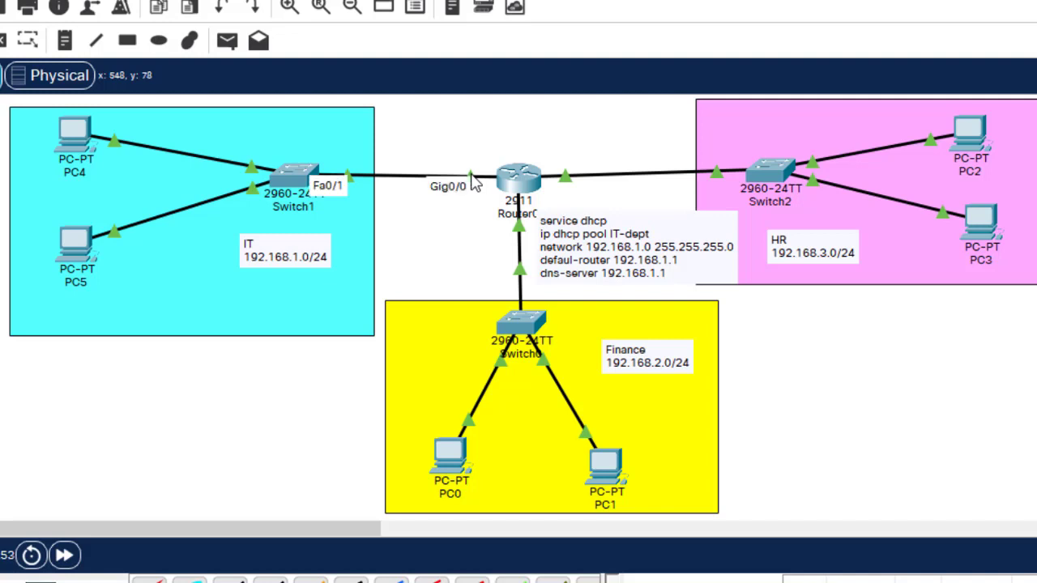
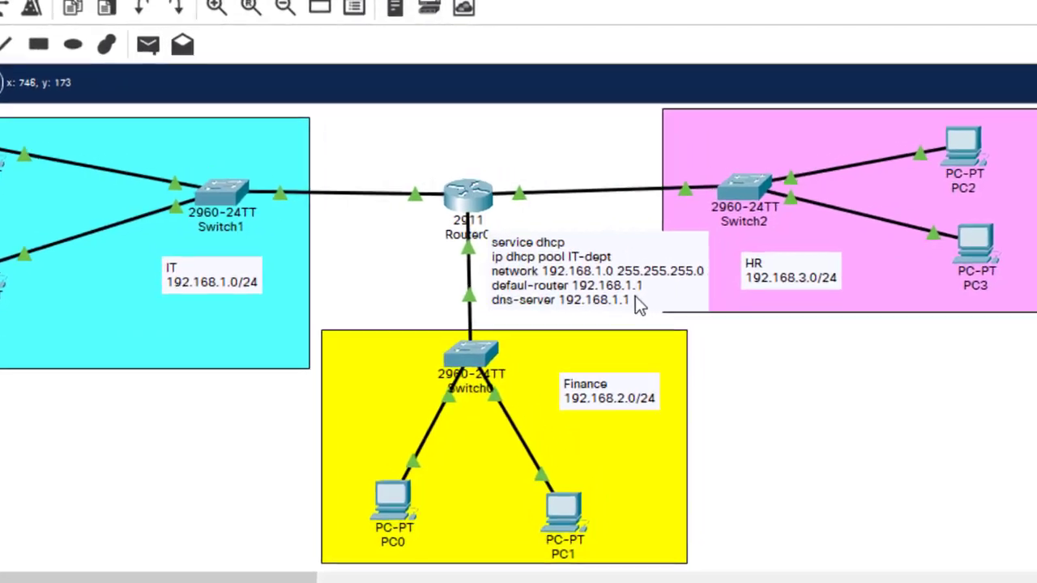
double_click(635, 296)
click(627, 313)
key(Return)
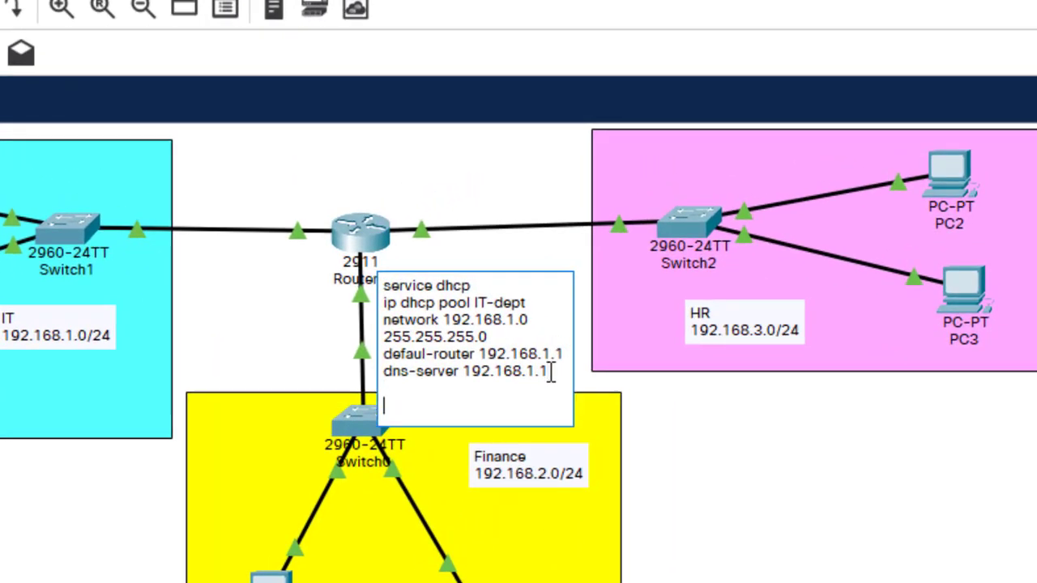
text(ip dhcp)
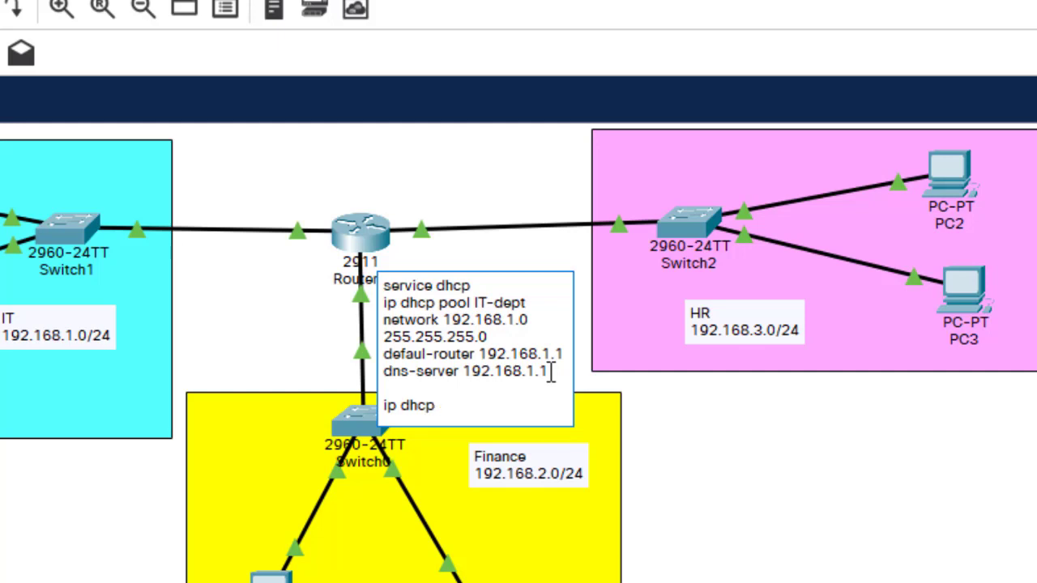
text( excluded)
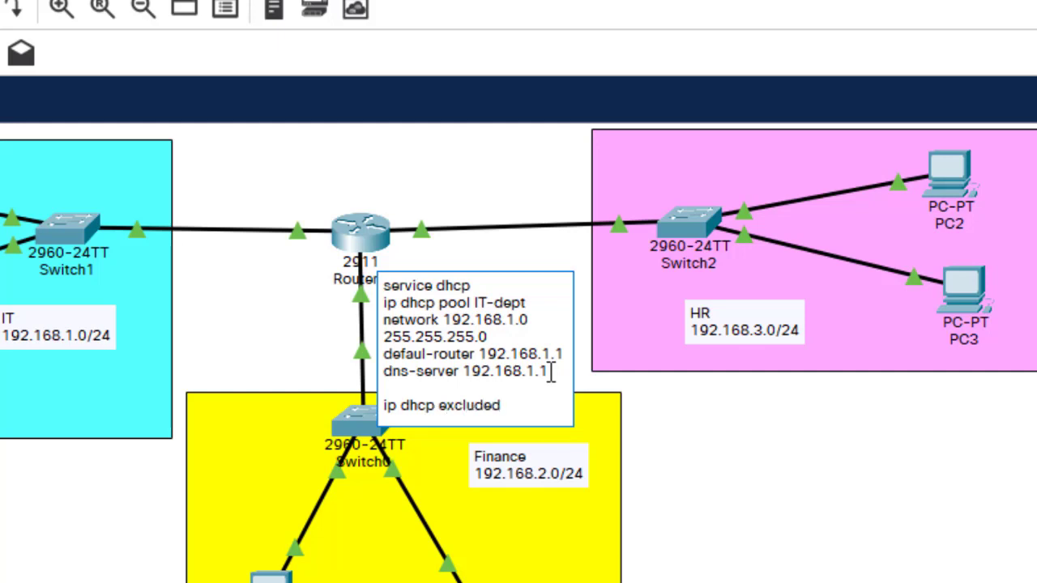
text(-address)
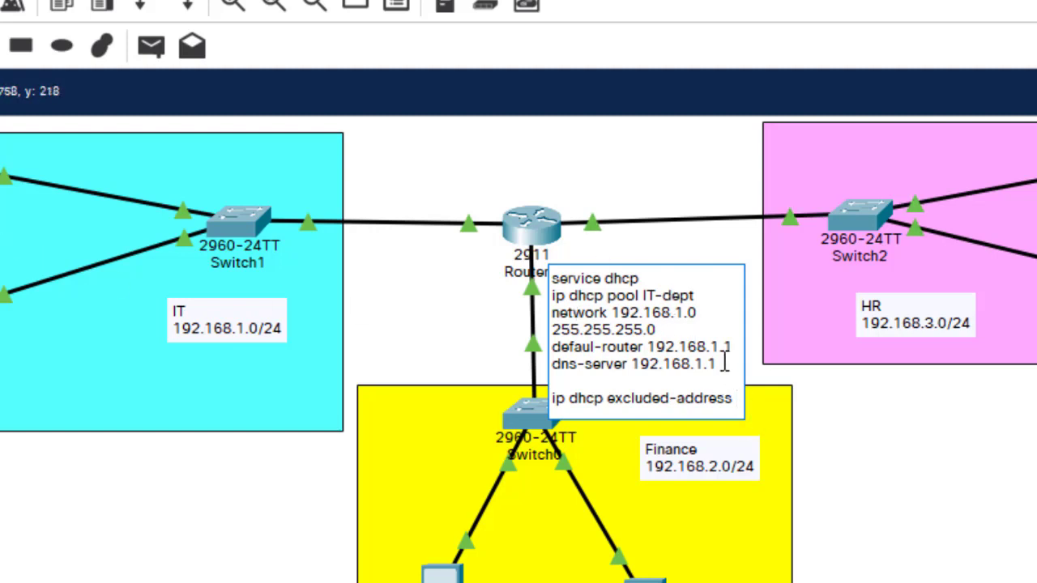
text(192.16)
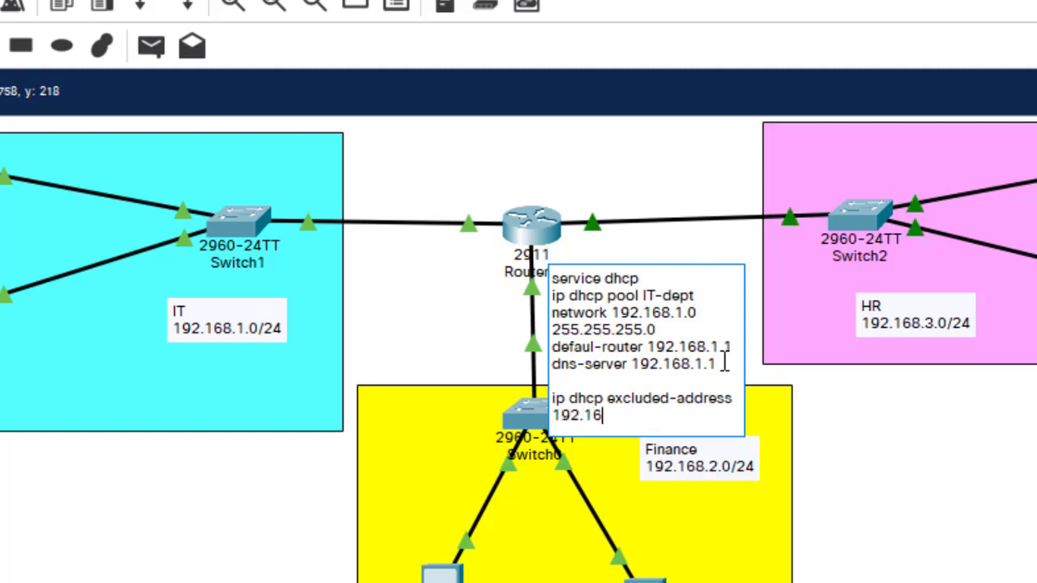
text(8.1.1)
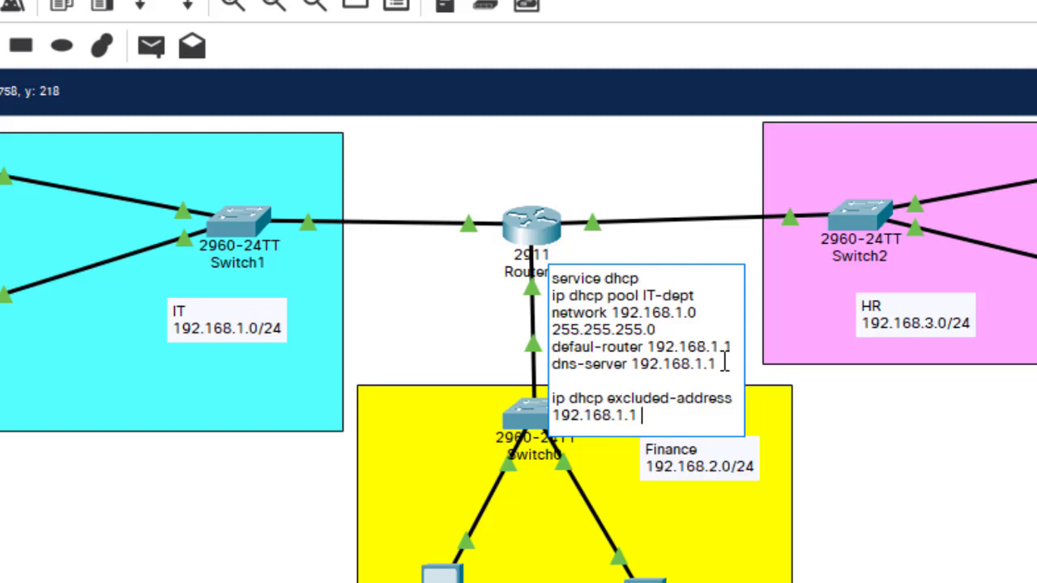
text( 192.168)
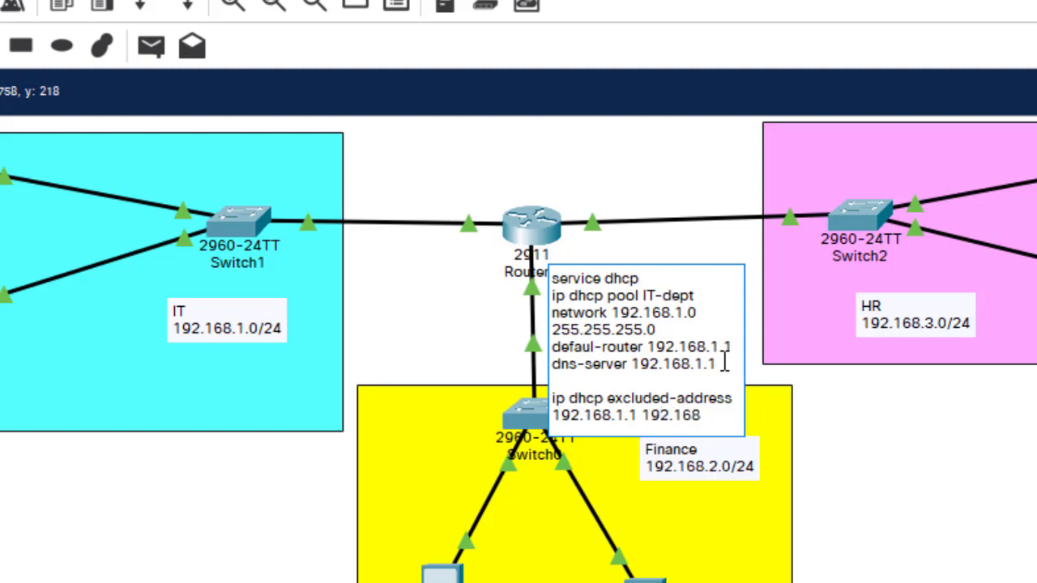
text(.1.10)
click(986, 446)
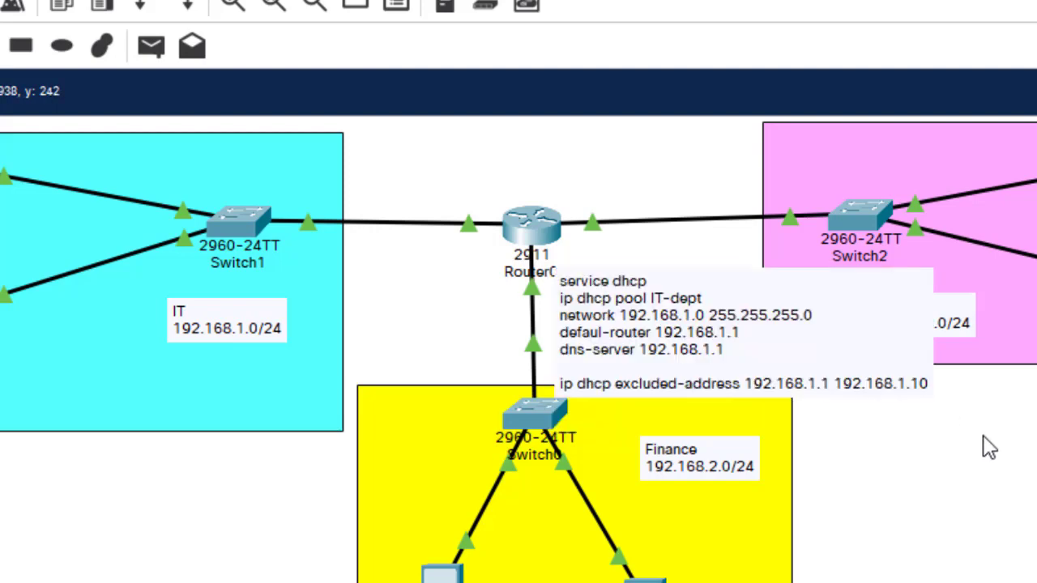
drag(801, 317, 1036, 441)
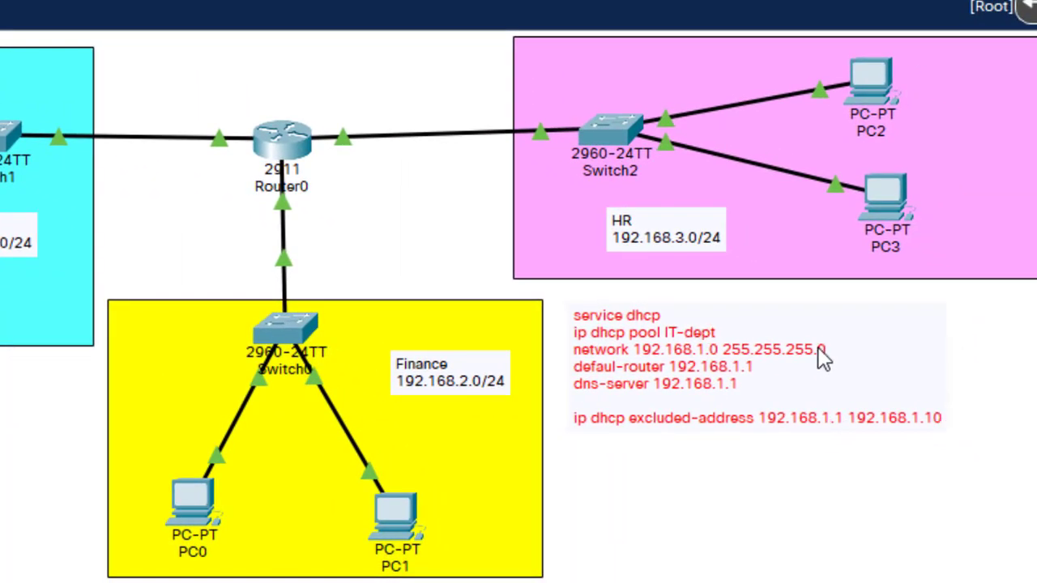
click(1005, 356)
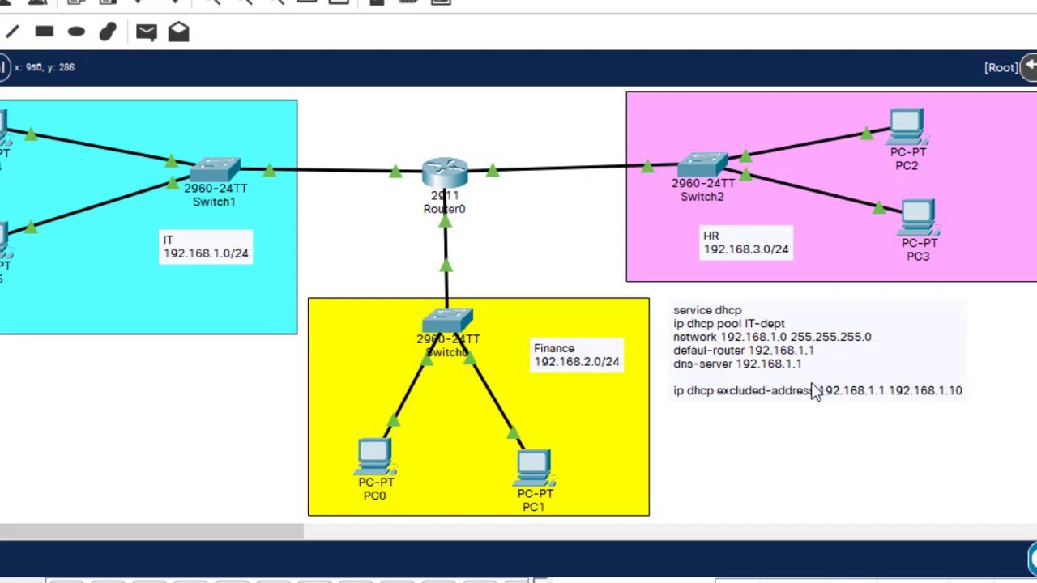
- Exclude addresses 192.168.1.1 to 192.168.1.10 from DHCP on Router0 with the "ip dhcp excluded-address" command
click(446, 172)
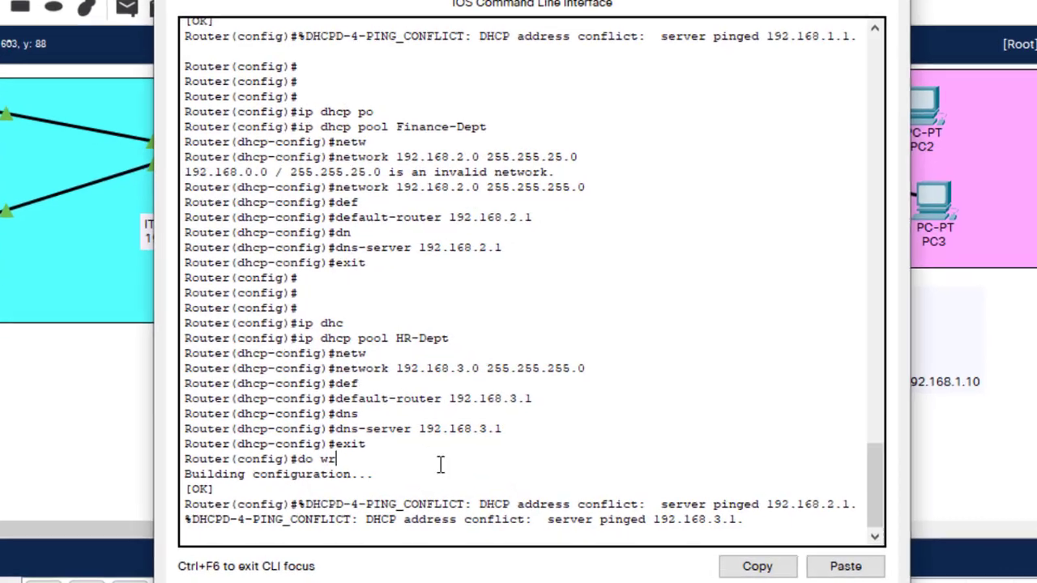
key(Return)
key(Return)
key(Return)
key(Return)
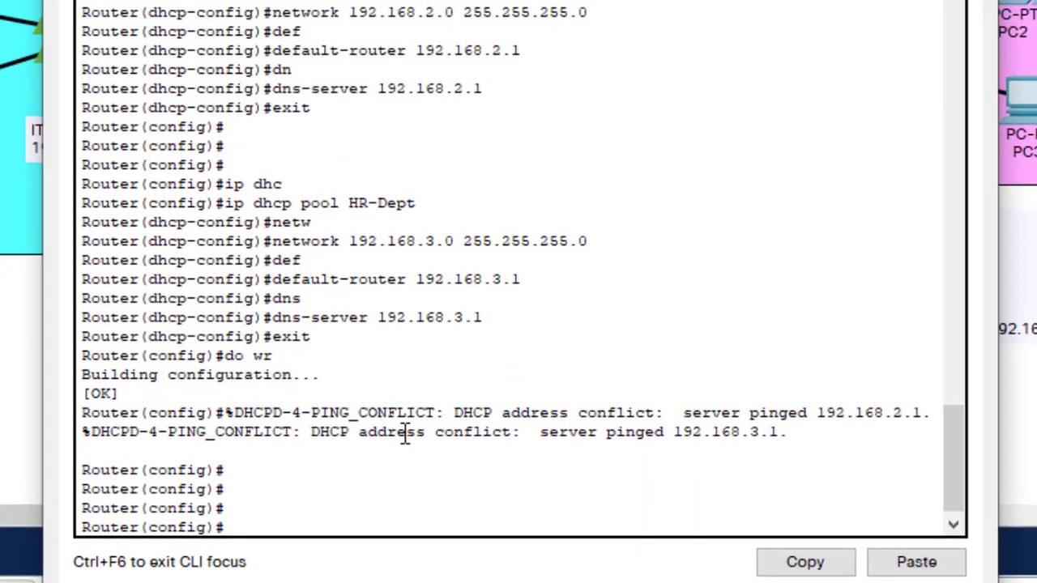
text(ip dh)
text(c)
key(Tab)
text(x)
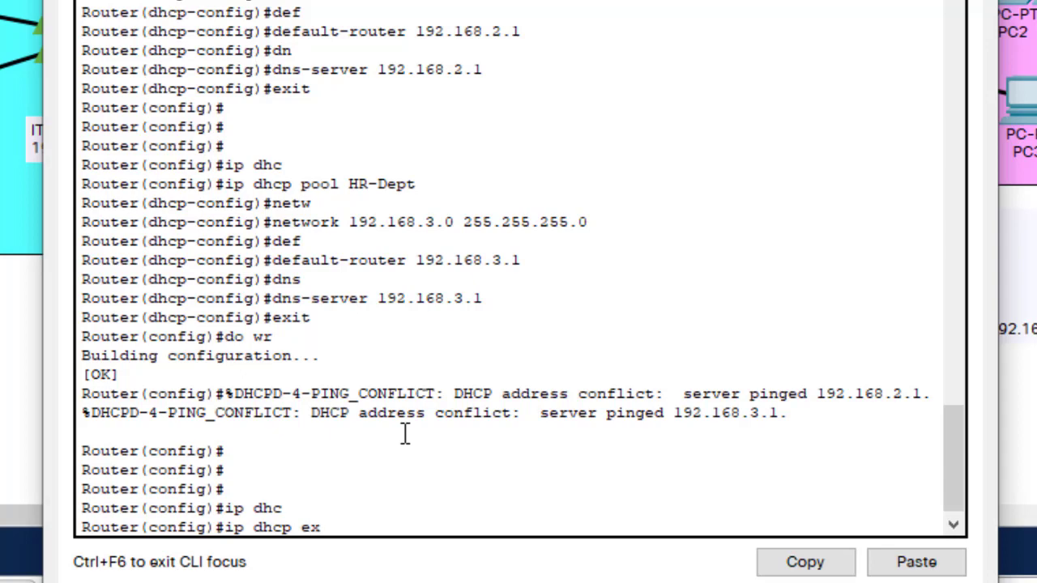
key(Tab)
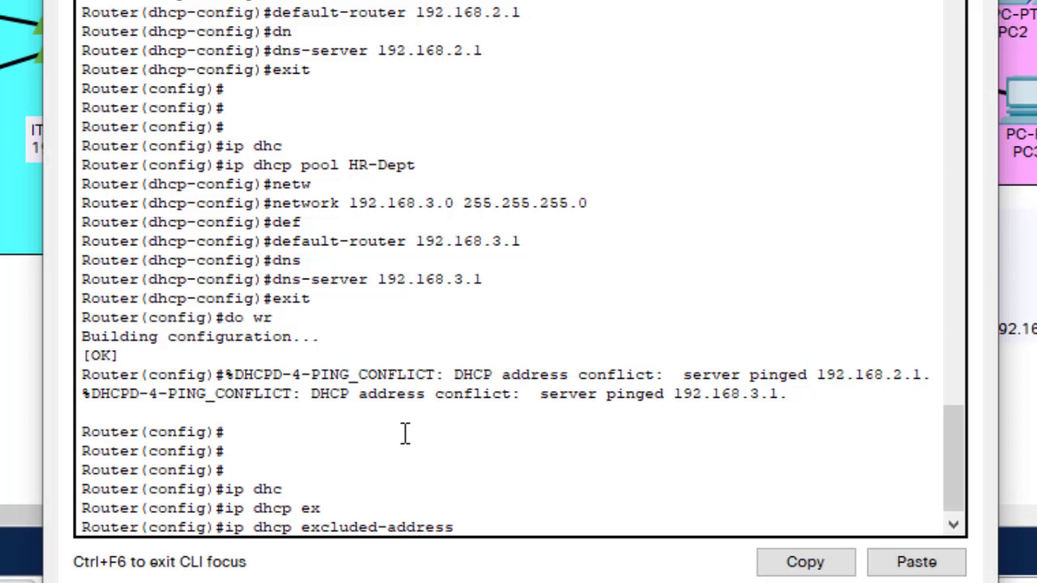
text(192.168.1.1 )
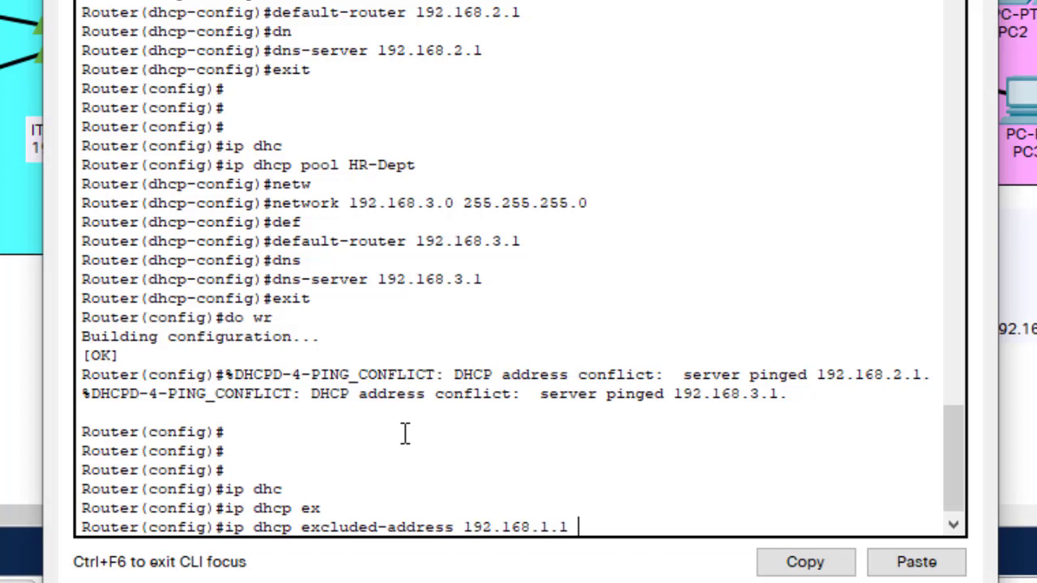
text(192.168.1.)
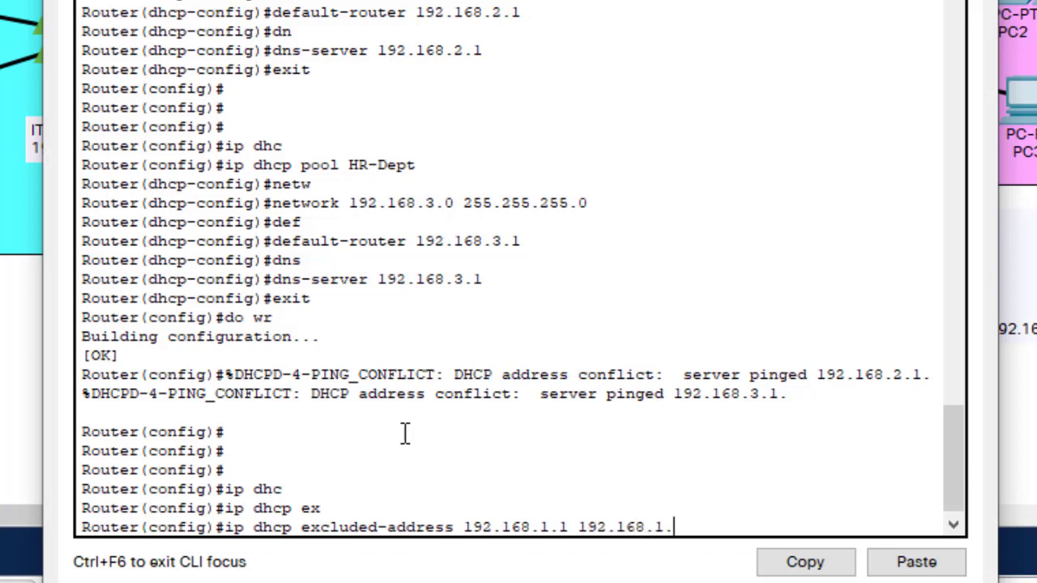
text(10)
key(Return)
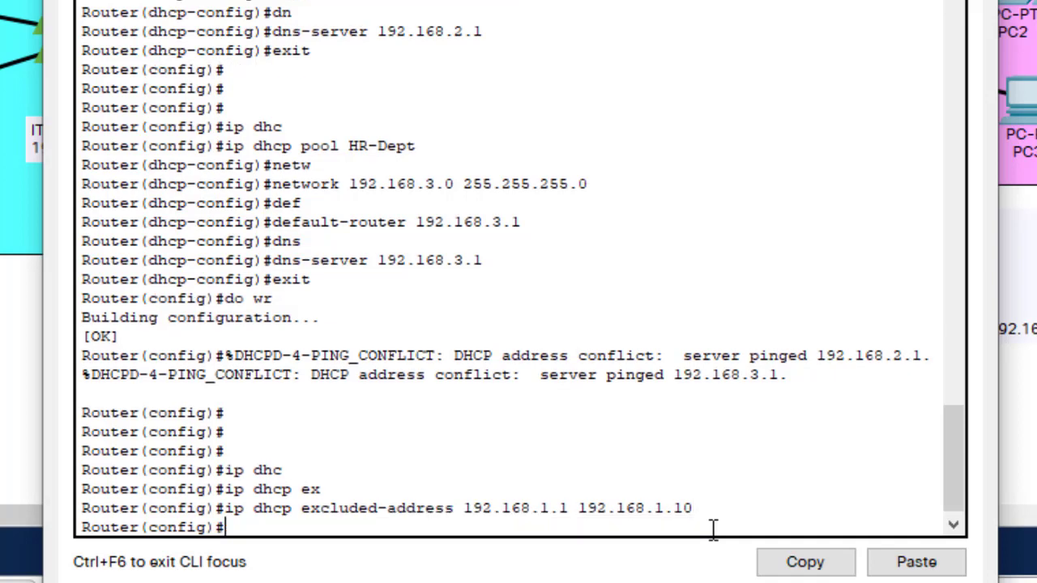
- Reuse the exclusion command on Router0 to exclude addresses 192.168.2.1 to 192.168.2.10 from DHCP
drag(648, 3, 324, 567)
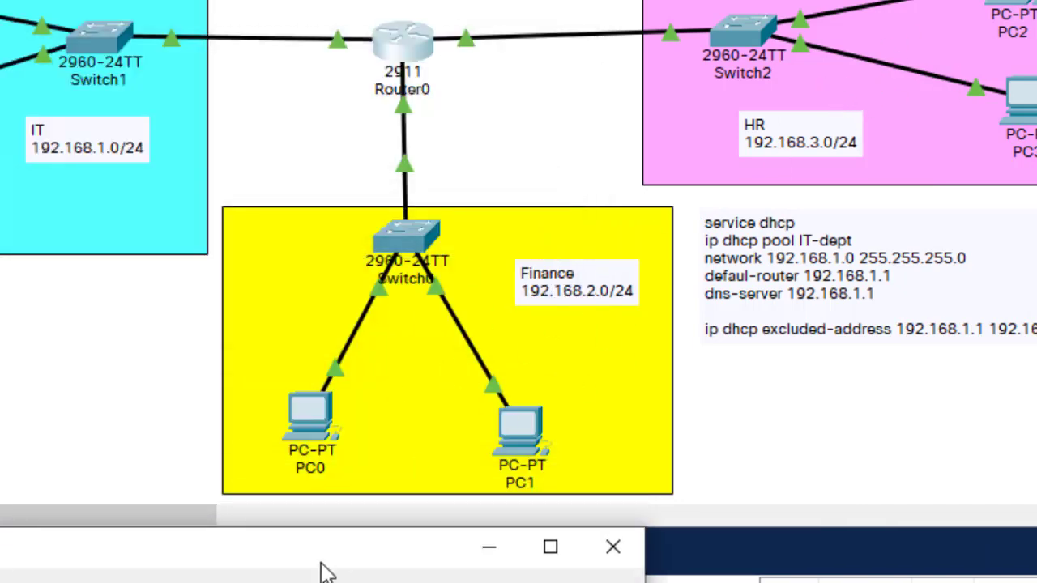
drag(320, 561, 743, 6)
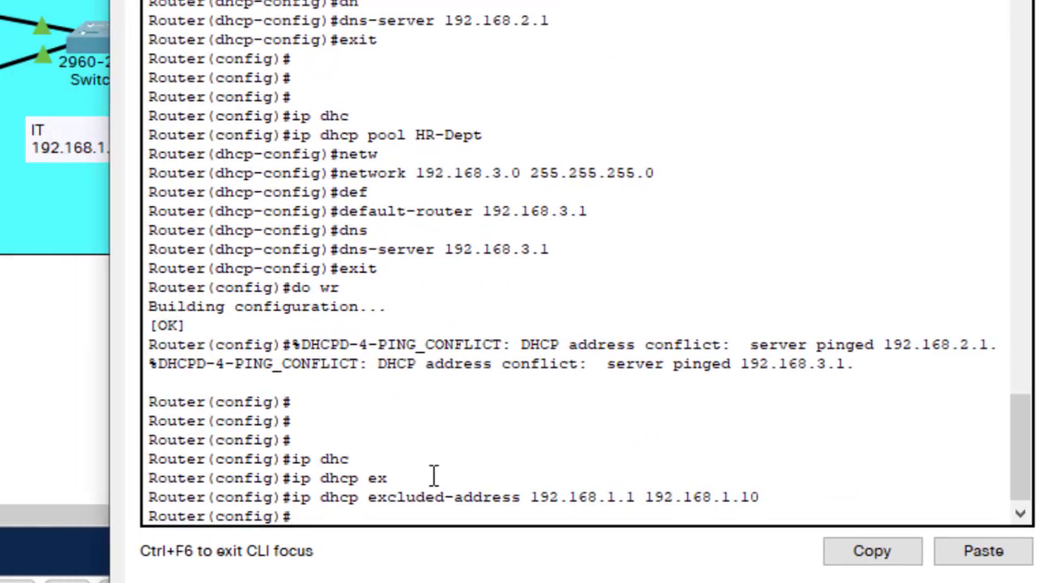
key(Up)
key(Left)
key(Left)
key(Left)
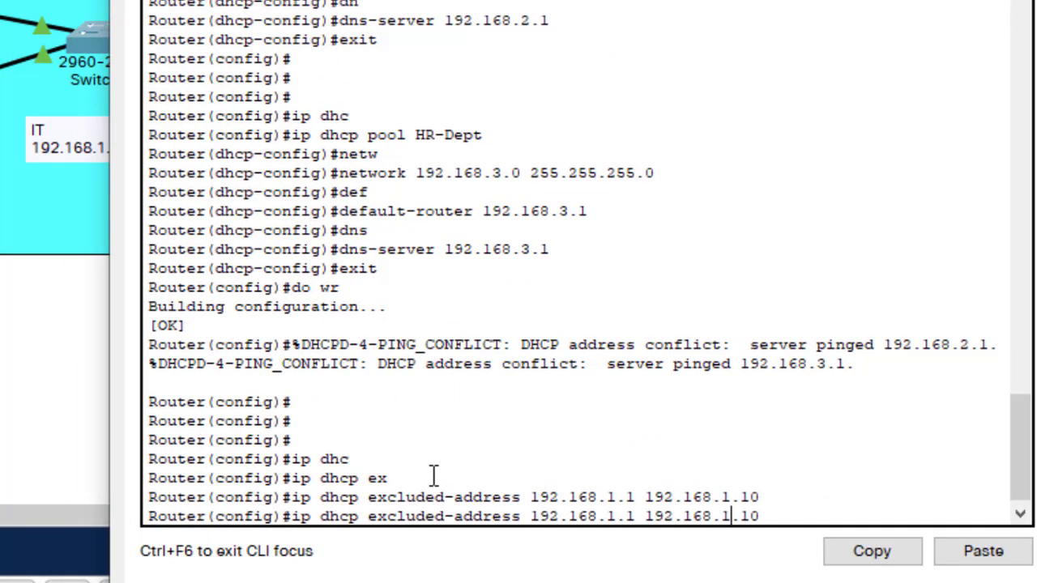
key(BackSpace)
text(2)
key(Left)
key(Left)
key(Left)
key(Left)
key(Left)
key(Left)
key(Left)
key(Left)
key(Left)
key(Left)
key(Left)
key(Left)
key(BackSpace)
text(2)
key(Return)
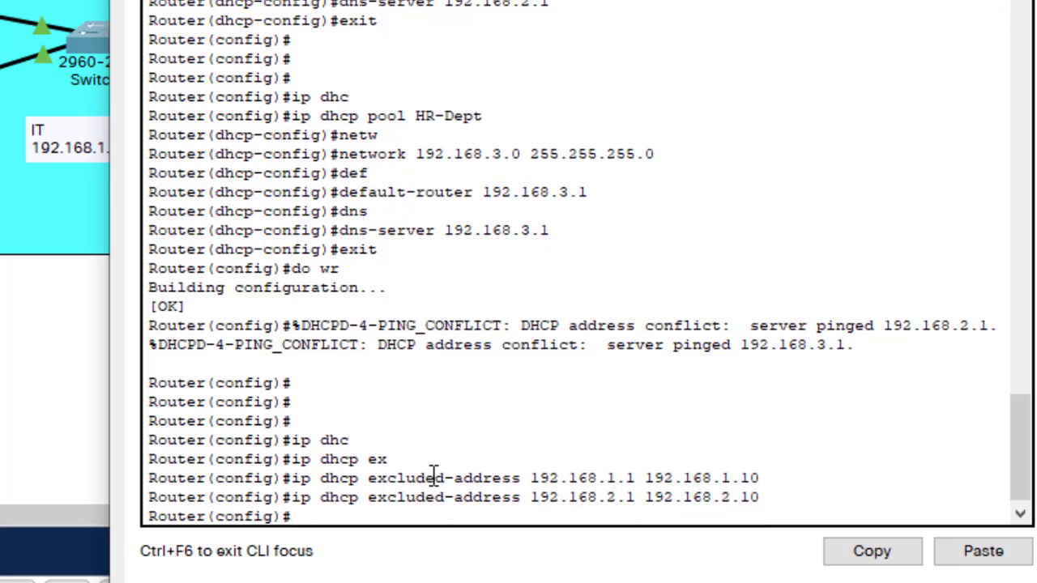
- Exclude addresses 192.168.3.1 to 192.168.3.10 from DHCP on Router0 and save the router's configuration with "do wr"
key(Up)
key(Left)
key(Left)
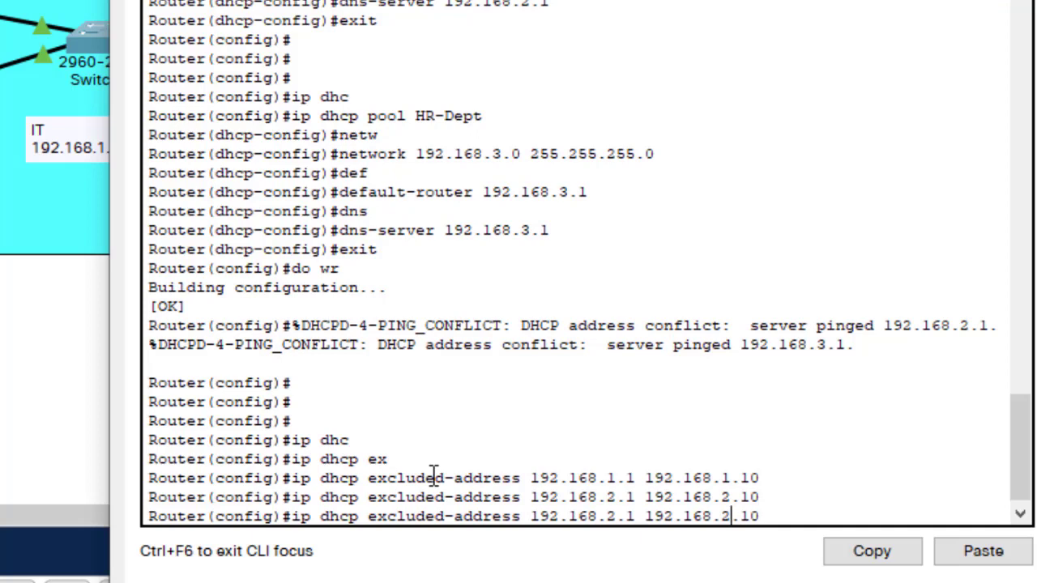
key(BackSpace)
text(3)
key(Left)
key(Left)
key(Left)
key(Left)
key(Left)
key(Left)
key(BackSpace)
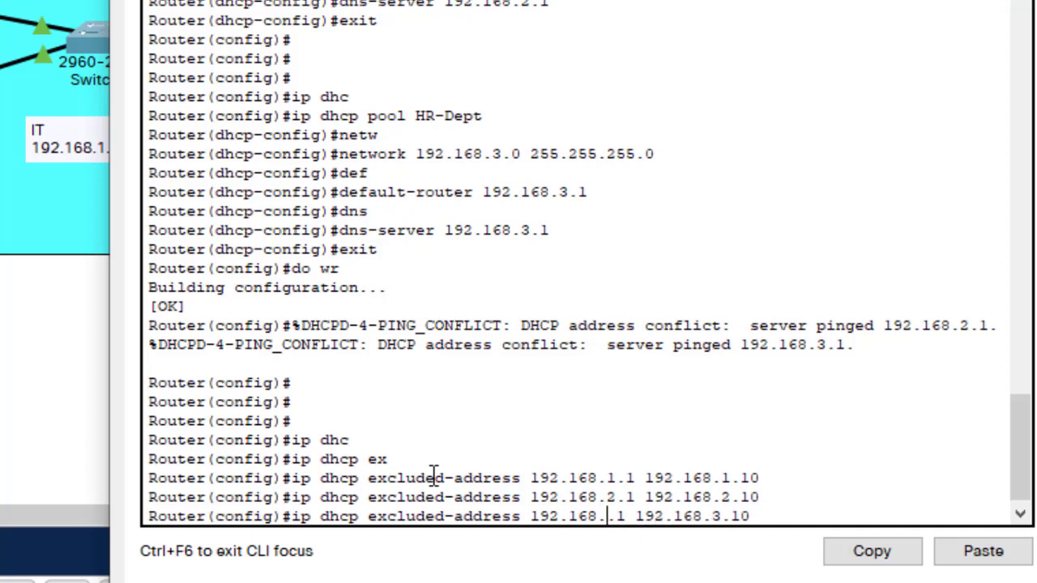
text(3)
key(Return)
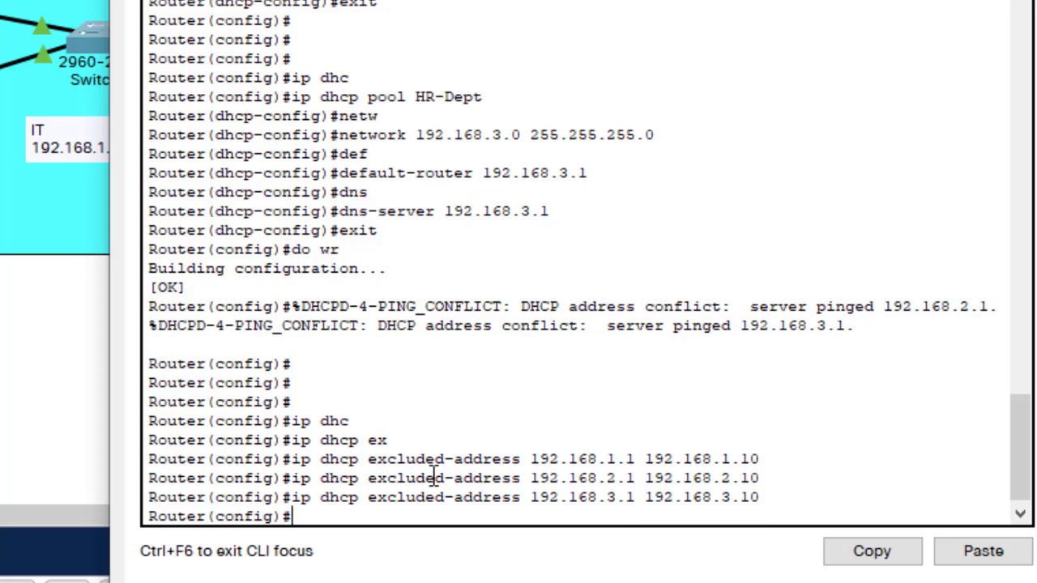
text(do wr)
key(Return)
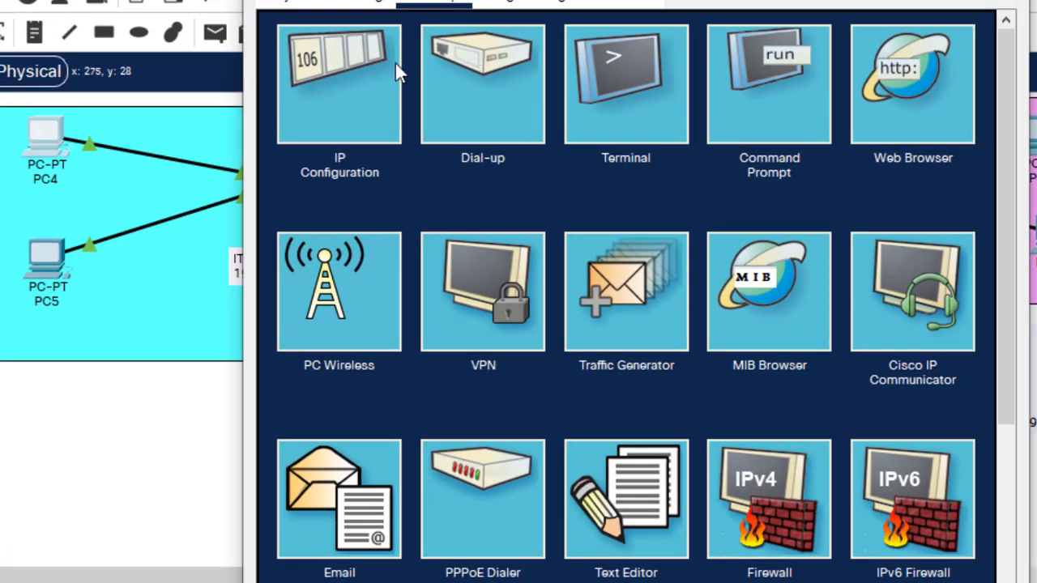
- Renew the IPv4 addresses of both IT PCs by switching each IP configuration to Static and back to DHCP
click(321, 97)
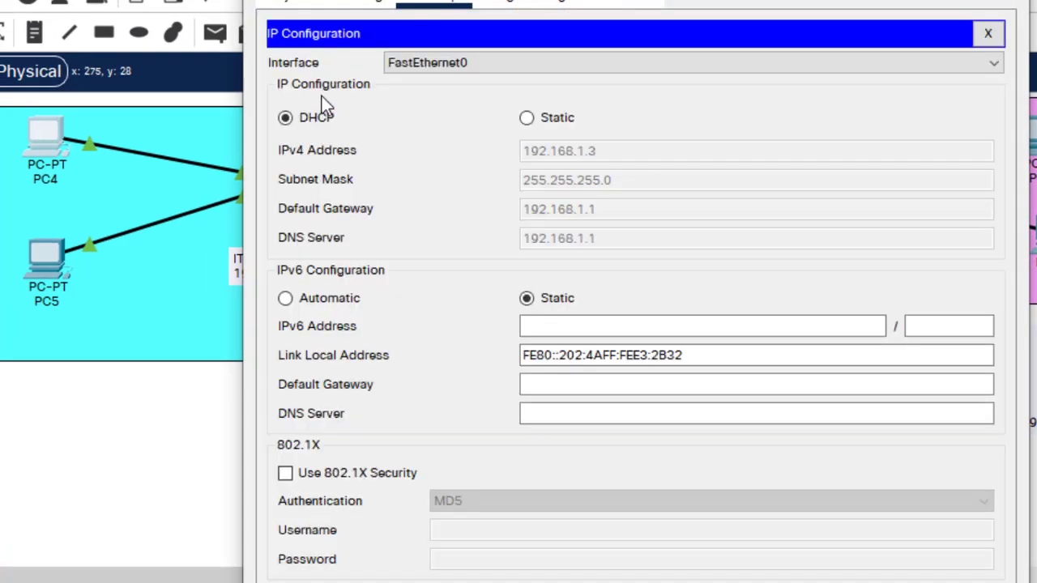
click(538, 120)
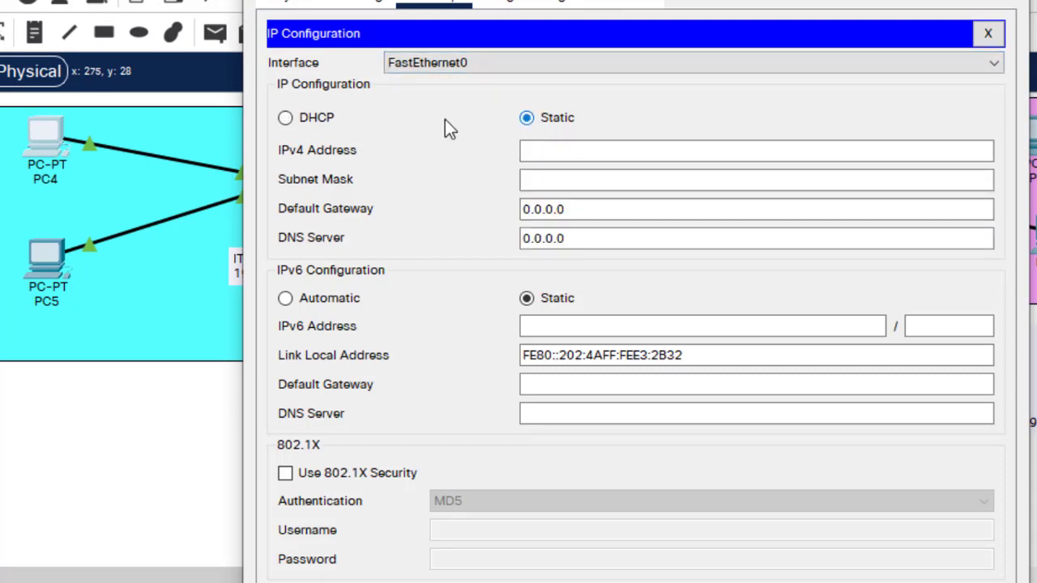
click(309, 123)
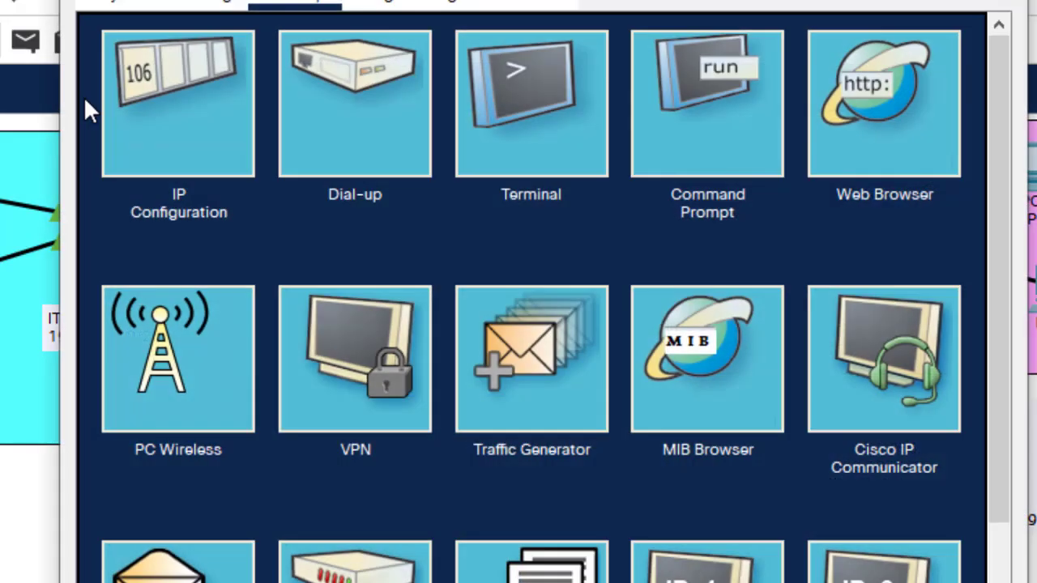
click(178, 114)
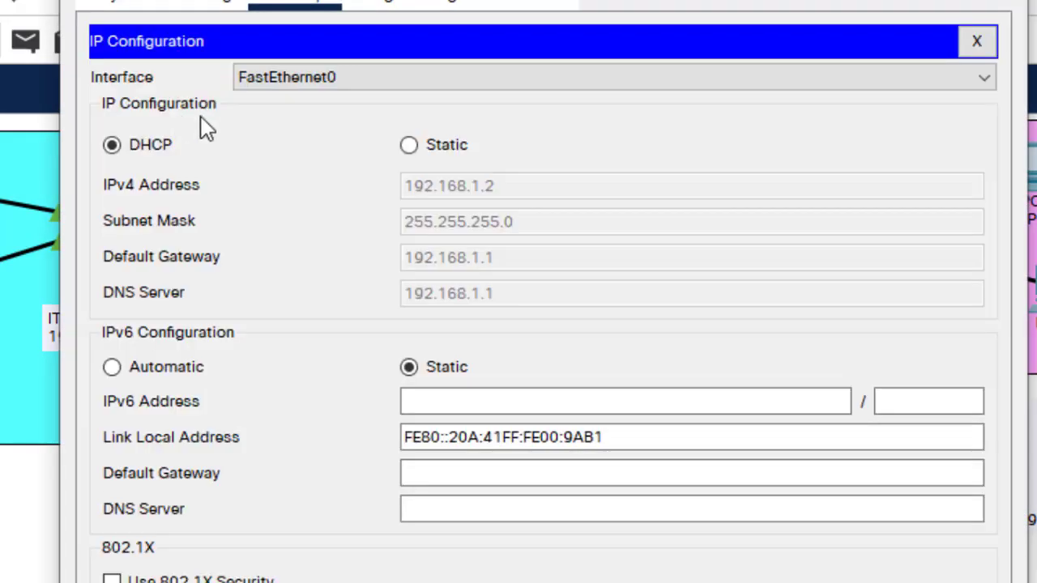
click(432, 148)
click(164, 153)
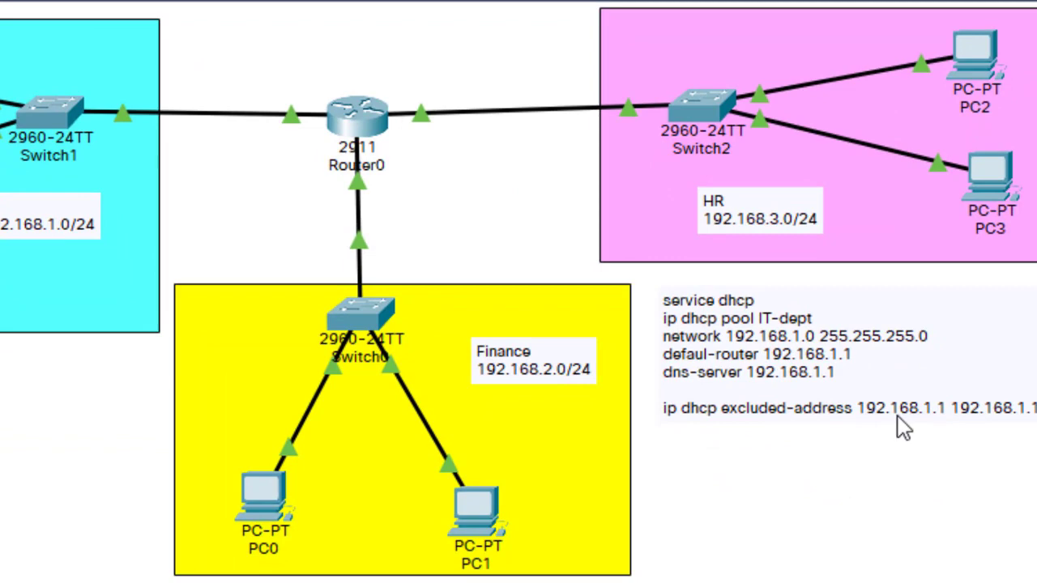
- Renew PC0's IPv4 address in the Finance network by switching its IP configuration to Static and back to DHCP
click(261, 506)
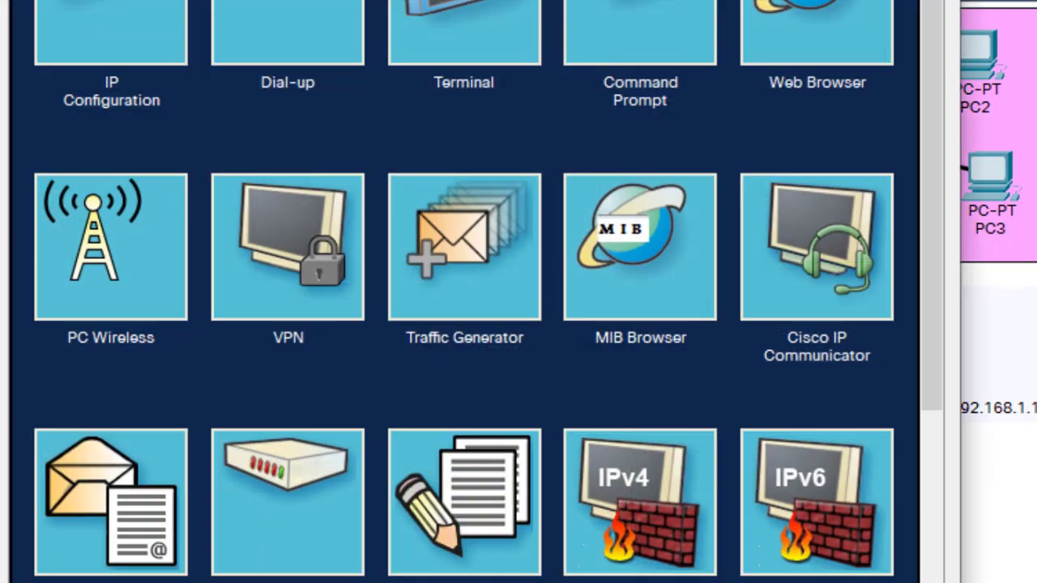
click(97, 10)
click(344, 35)
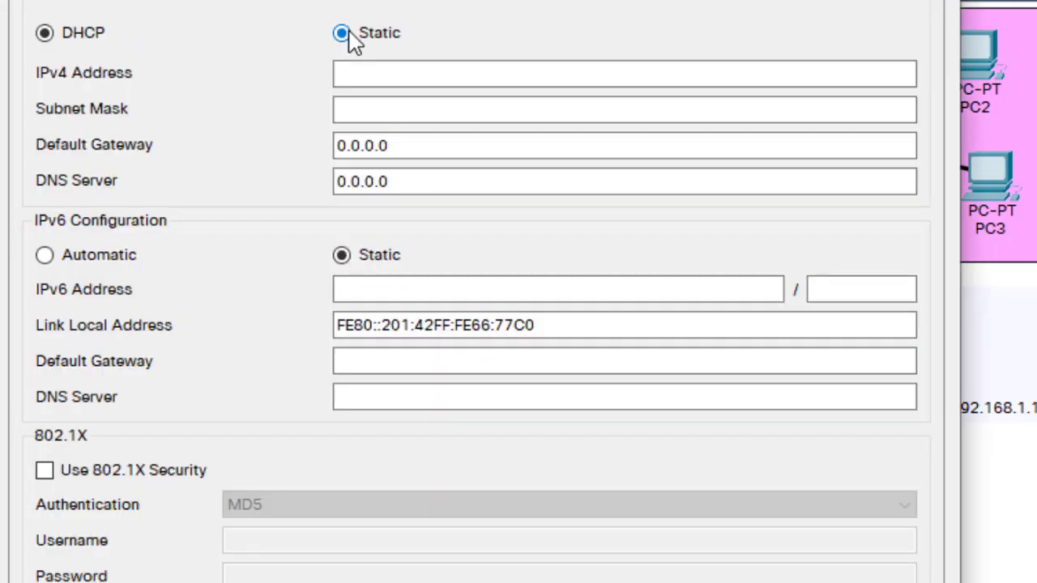
click(89, 41)
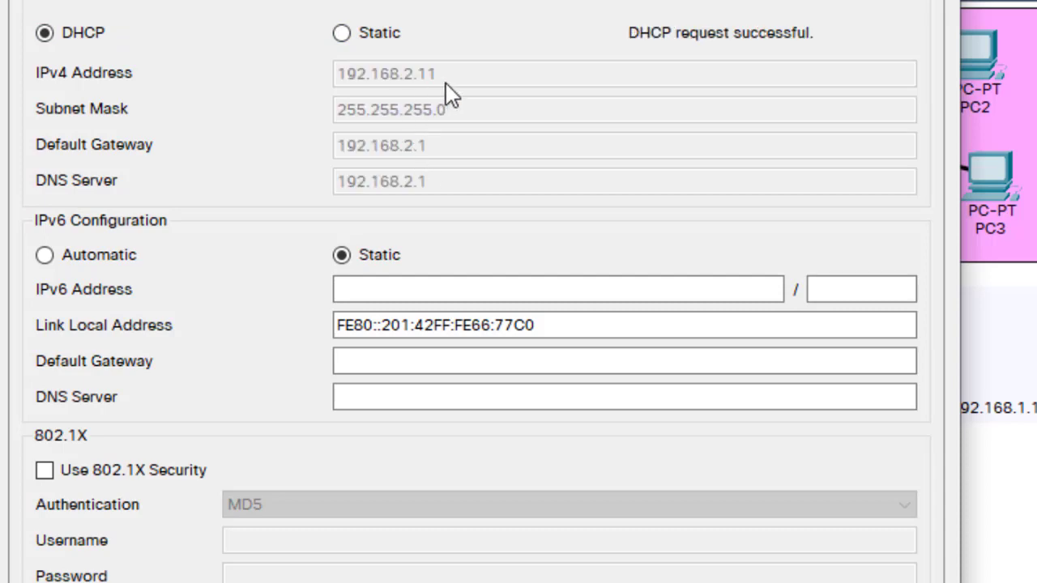
click(939, 2)
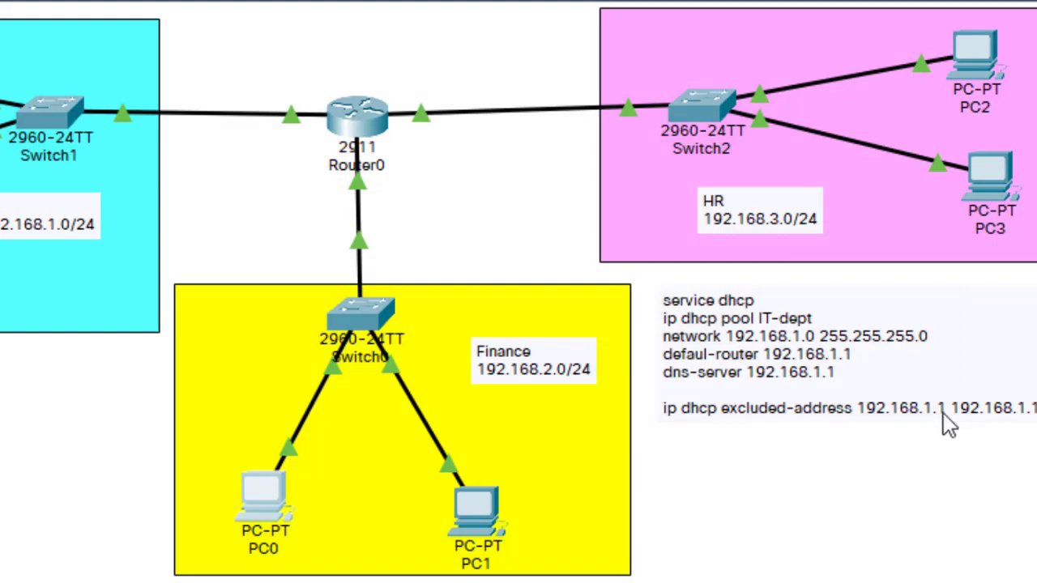
- Request a new IPv4 address for PC1 in the Finance network by toggling its configuration from DHCP to Static and back
click(476, 515)
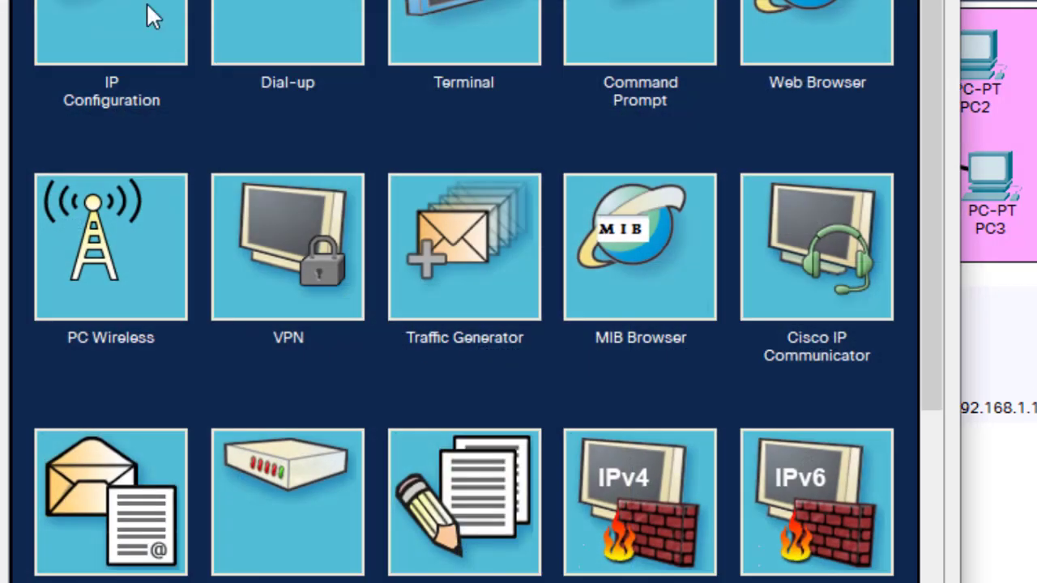
click(143, 14)
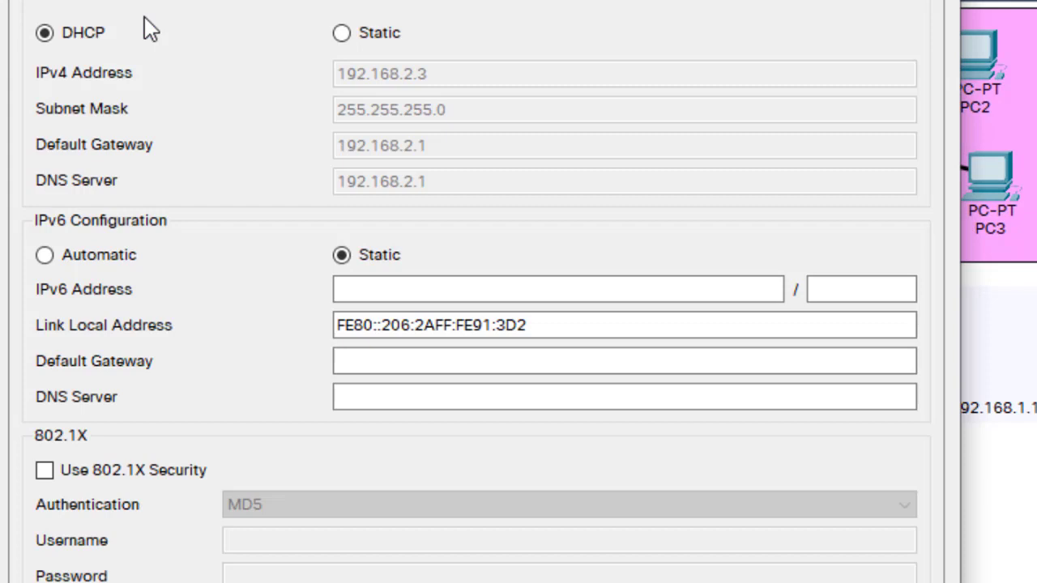
click(362, 33)
click(71, 34)
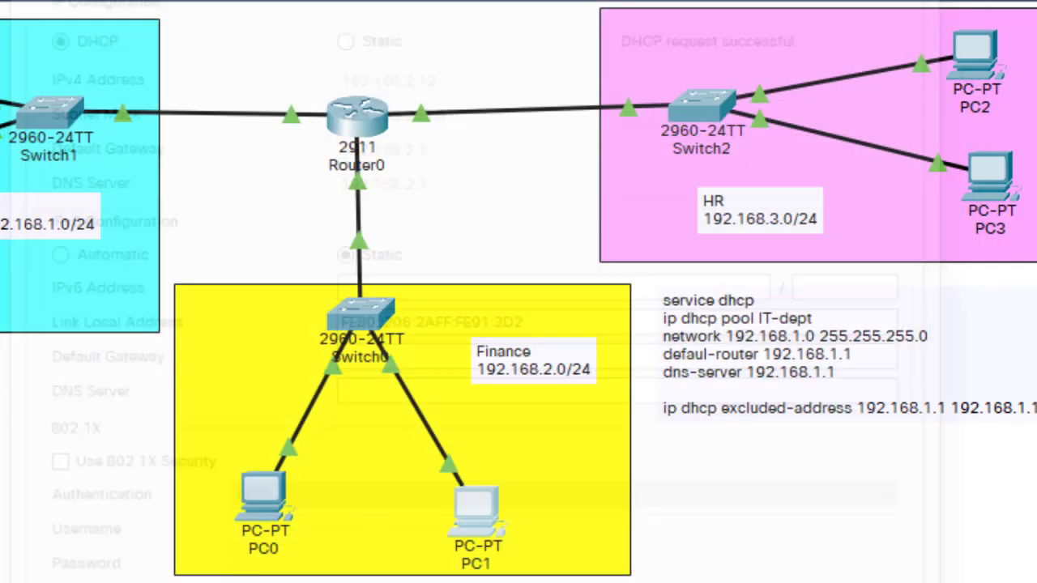
- Renew PC2's IPv4 address in the HR network by switching its IP configuration to Static and back to DHCP
click(988, 69)
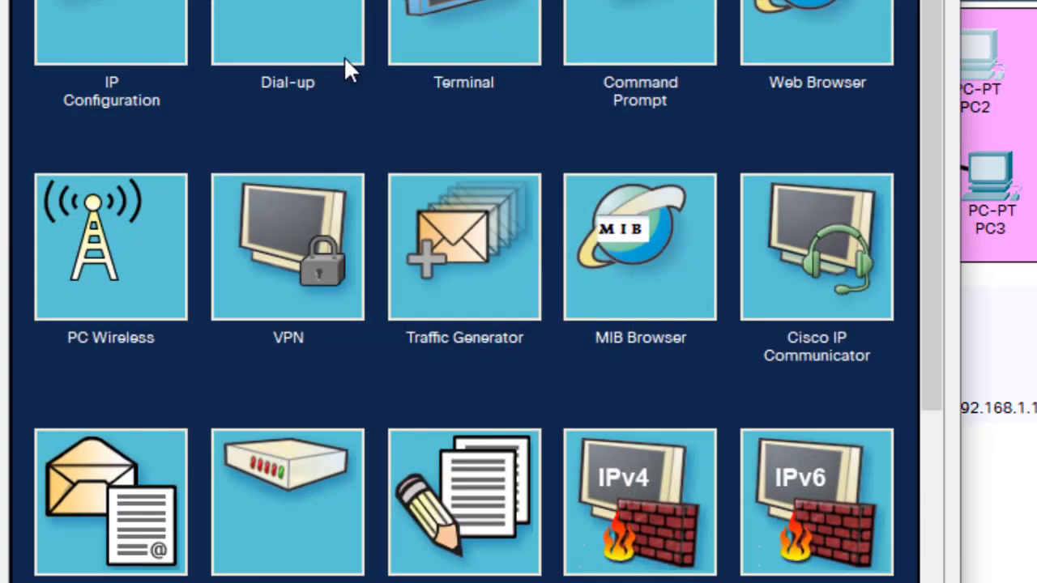
click(148, 26)
click(362, 41)
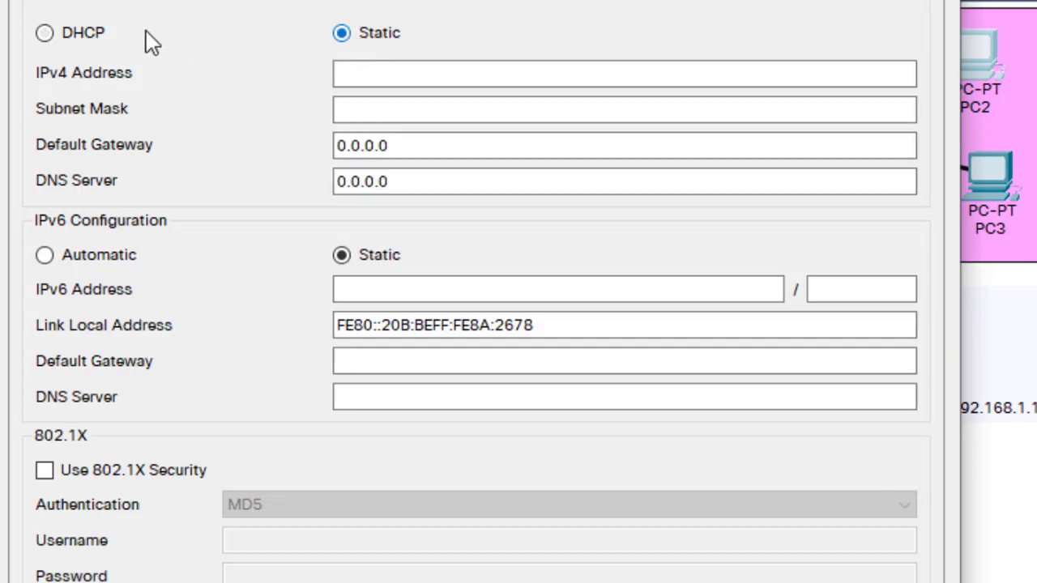
click(79, 40)
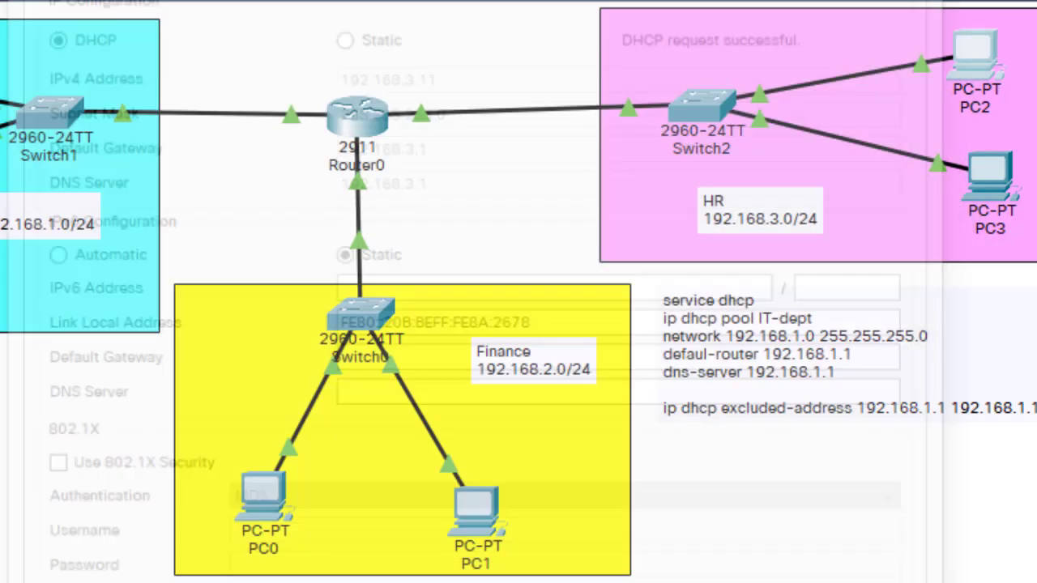
- Request a new IPv4 address for PC3 in the HR network by toggling its configuration from DHCP to Static and back
click(988, 170)
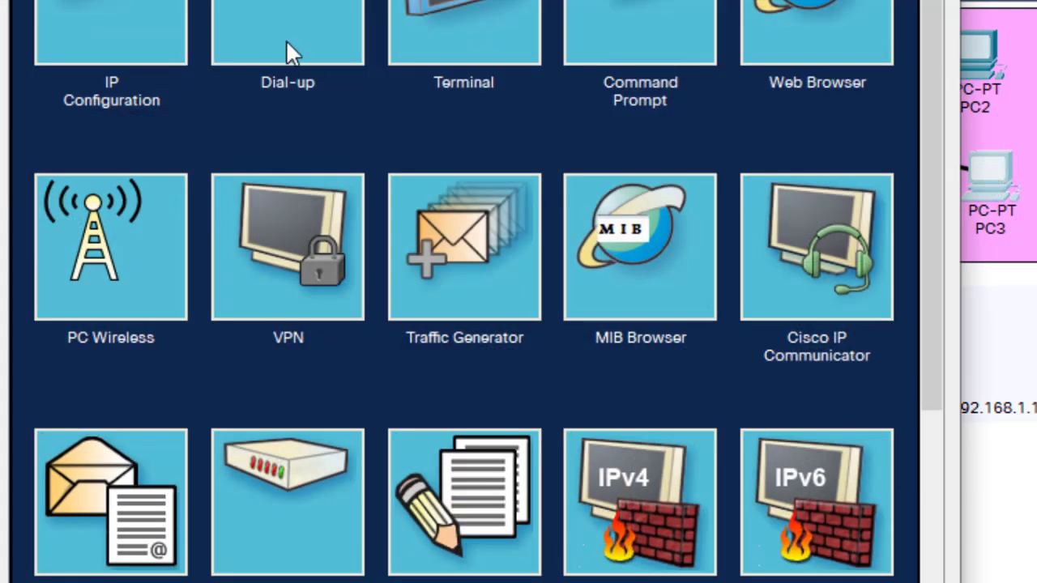
click(121, 38)
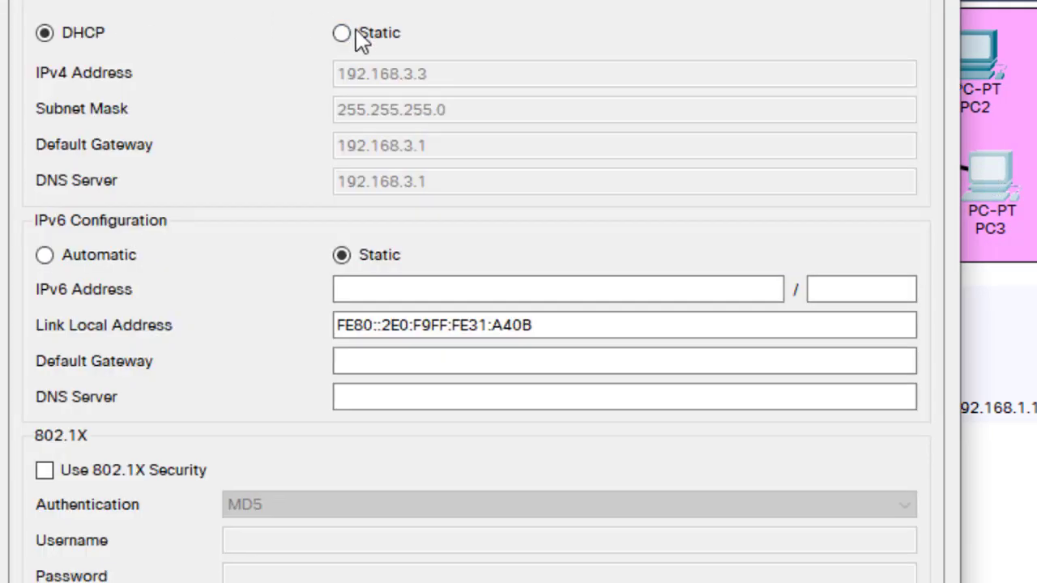
click(362, 46)
click(87, 36)
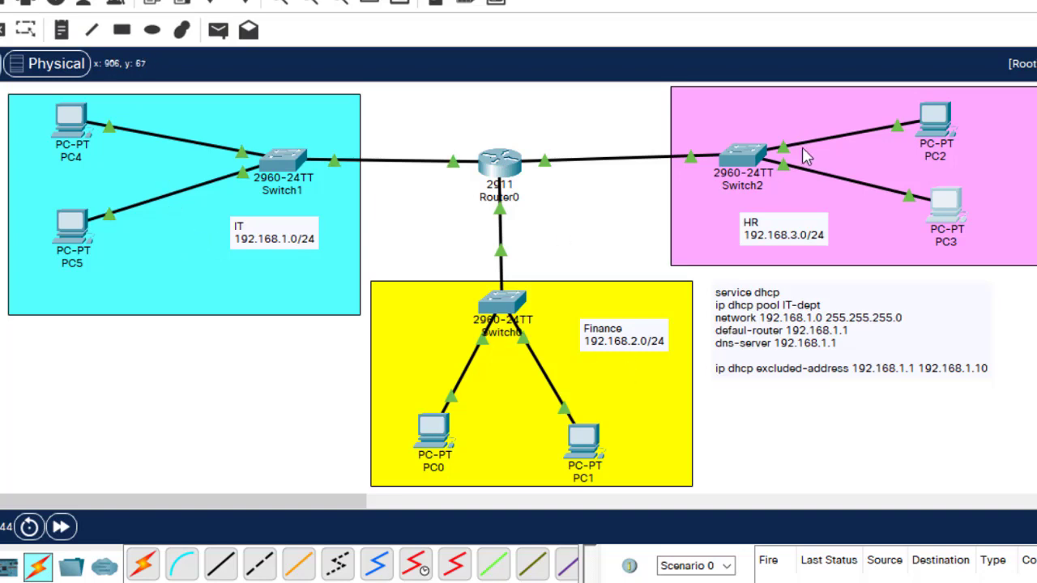
- List Router0's startup configuration with "do sh start" and page through it to the DHCP section
click(499, 162)
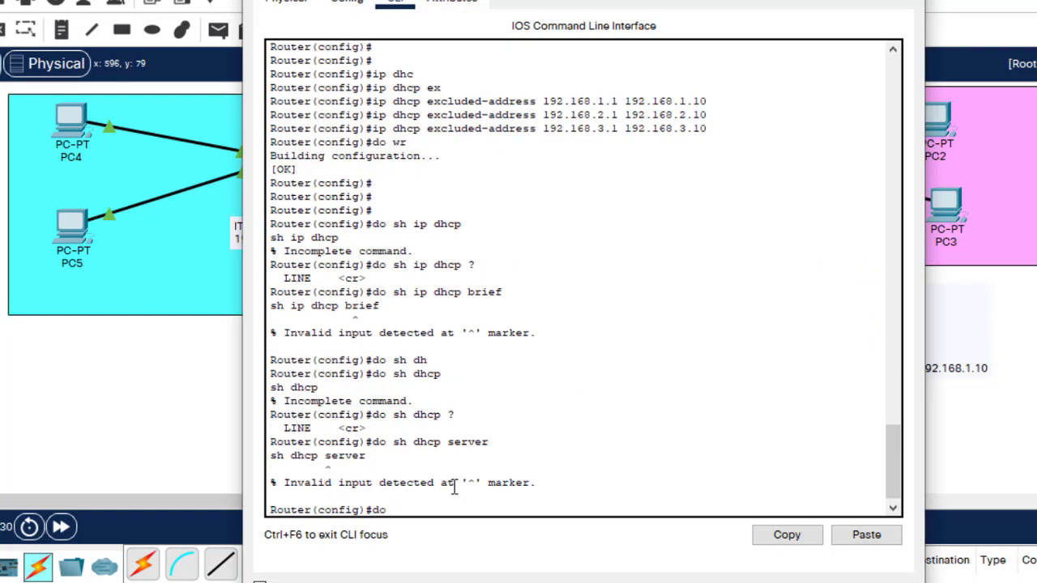
text(do sh start)
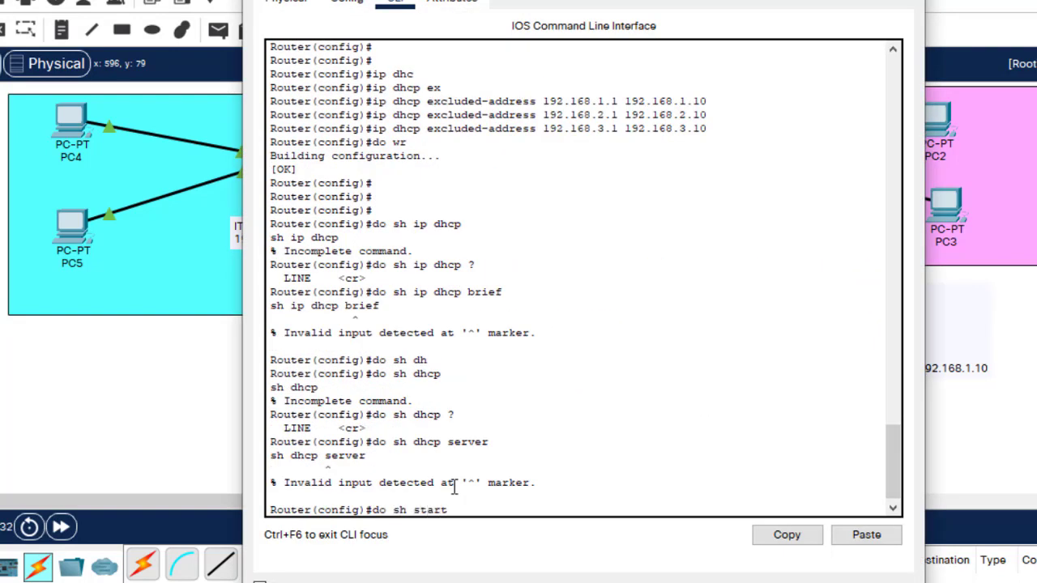
key(Return)
key(space)
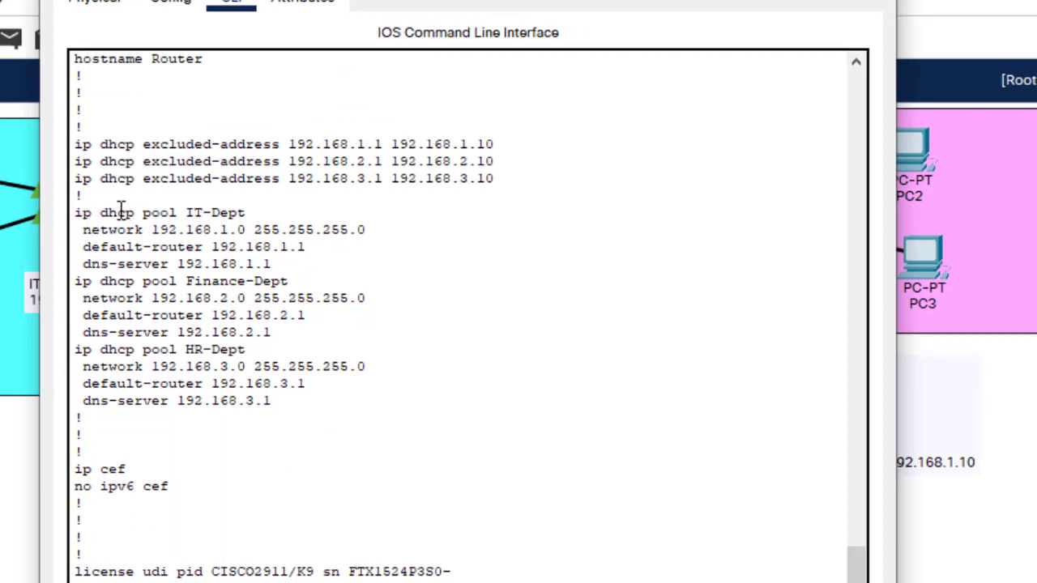
- Examine the IT, Finance and HR DHCP pools and the excluded address ranges in Router0's startup configuration
drag(74, 212, 291, 405)
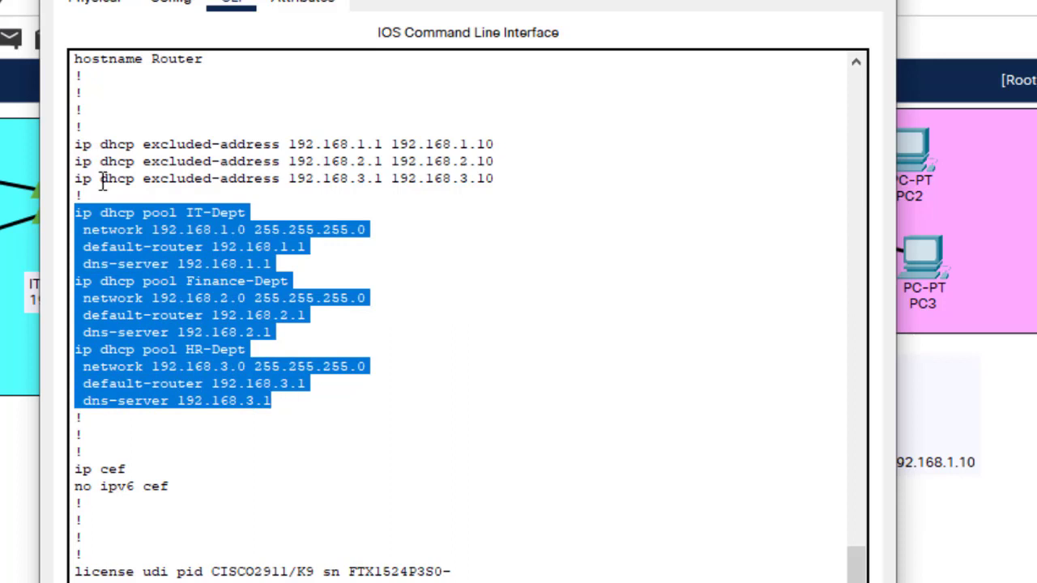
click(218, 235)
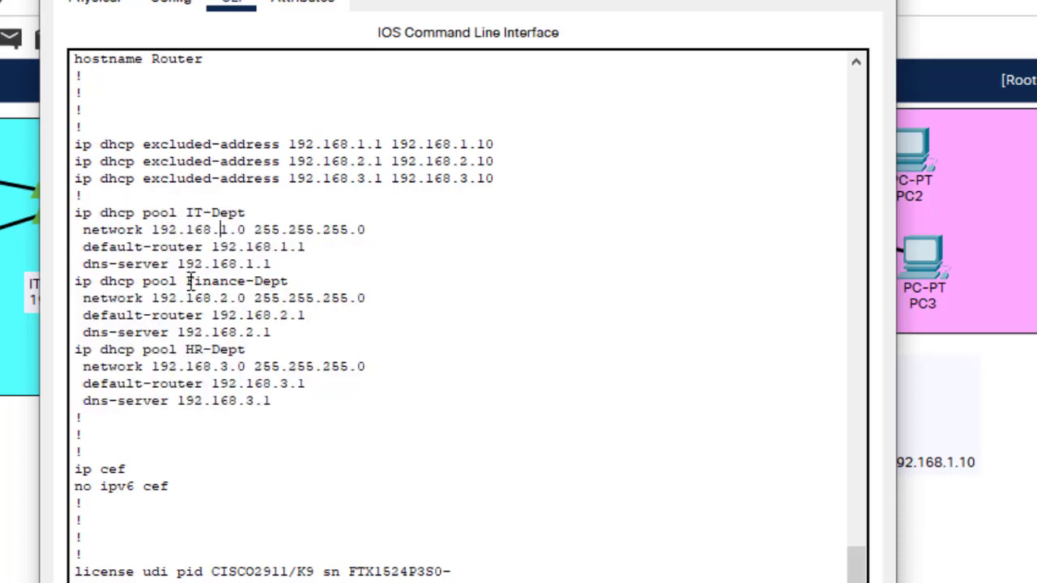
drag(188, 281, 254, 281)
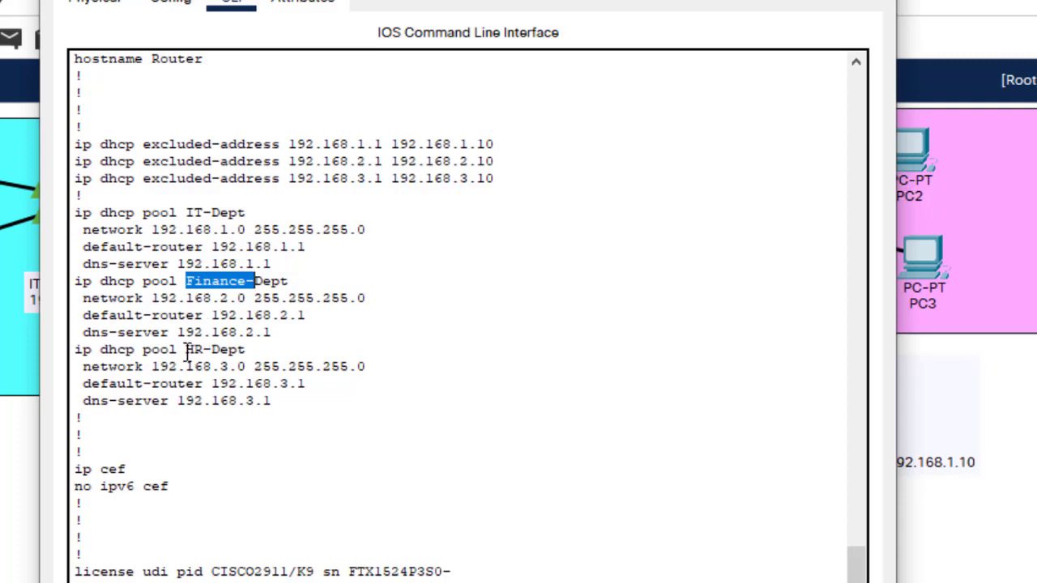
drag(185, 350, 257, 348)
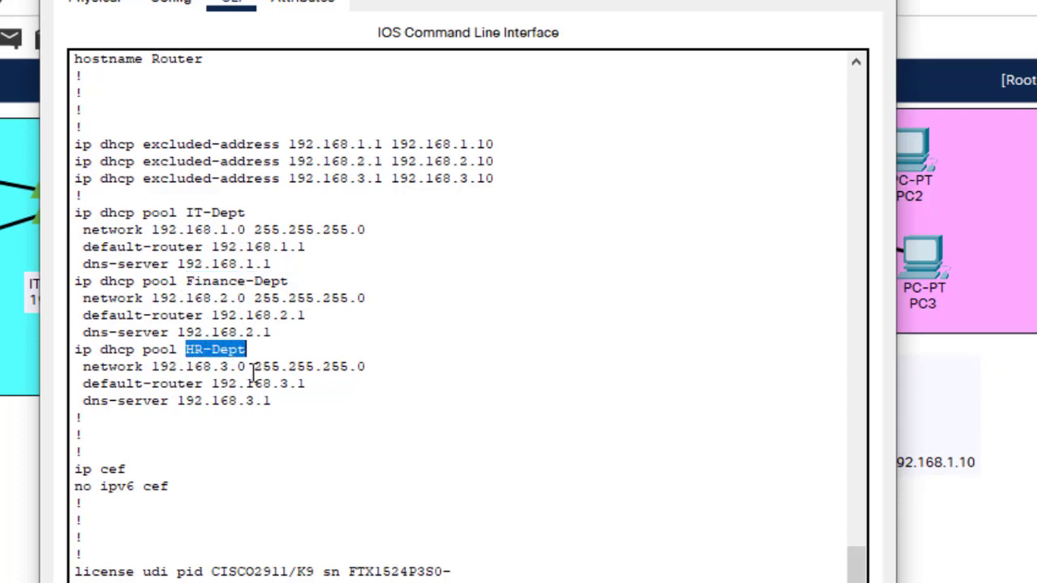
drag(289, 402, 69, 367)
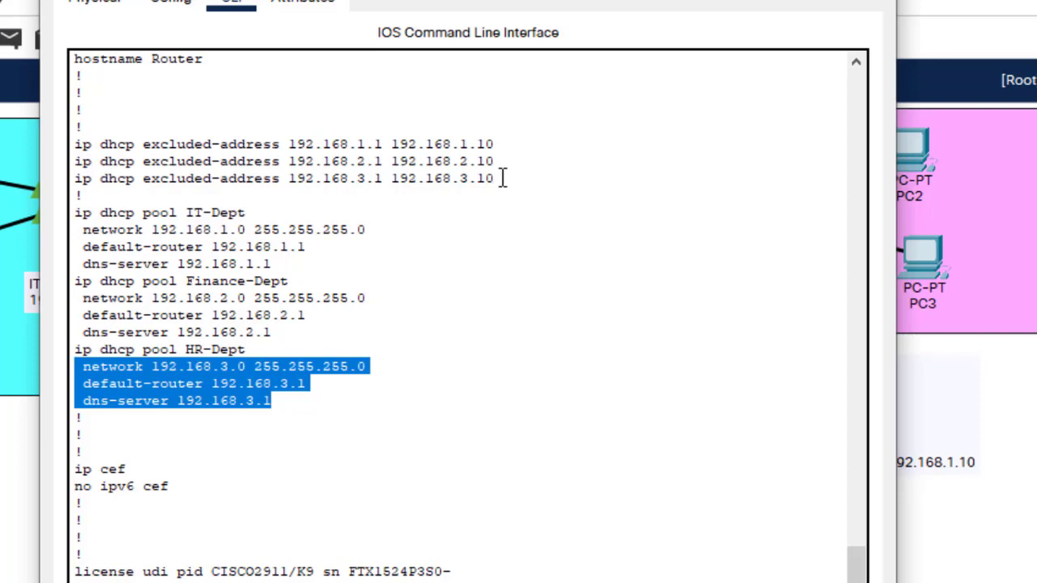
drag(502, 177, 75, 141)
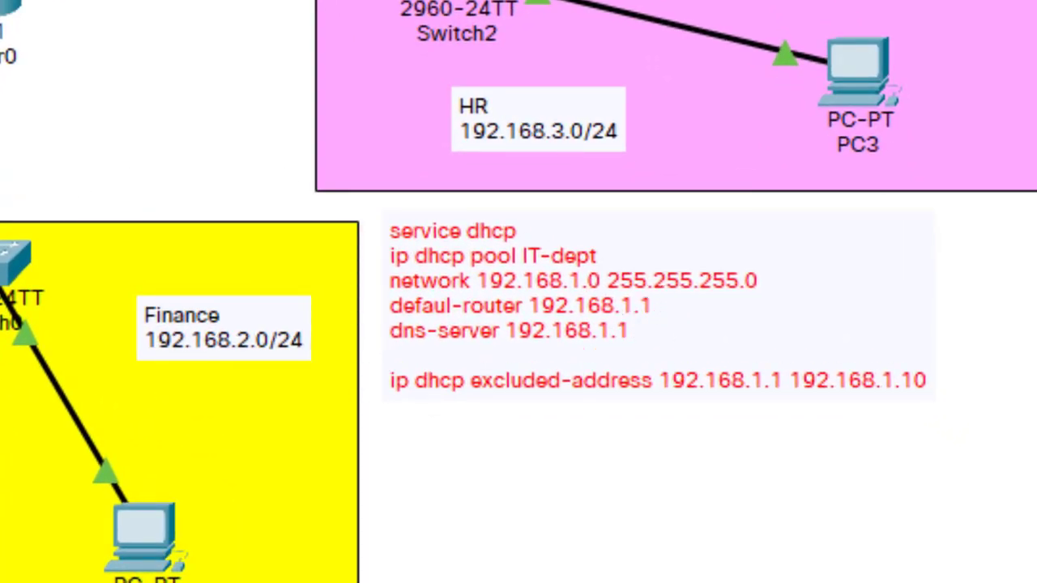
mouse_move(34, 348)
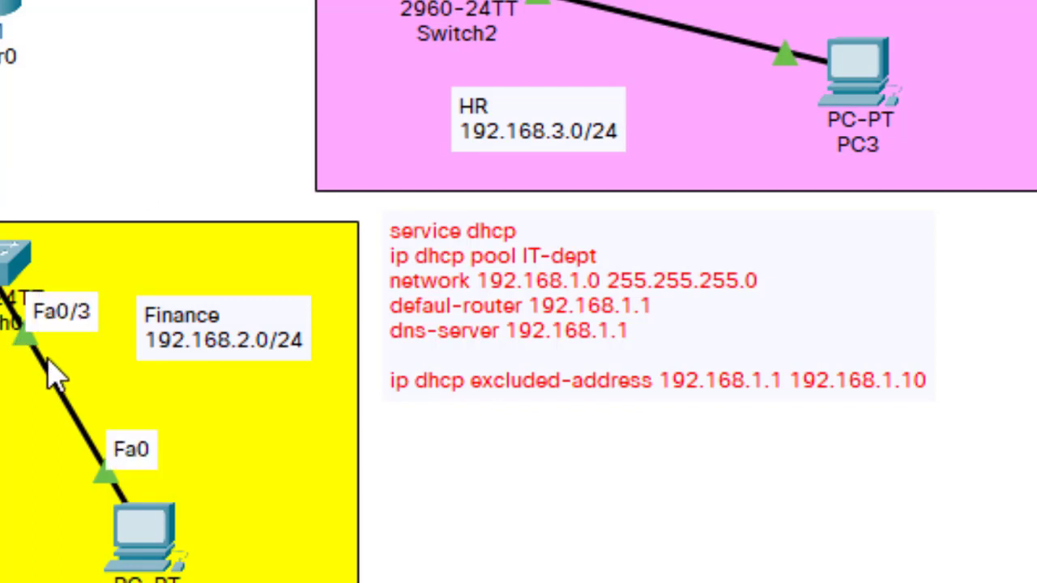